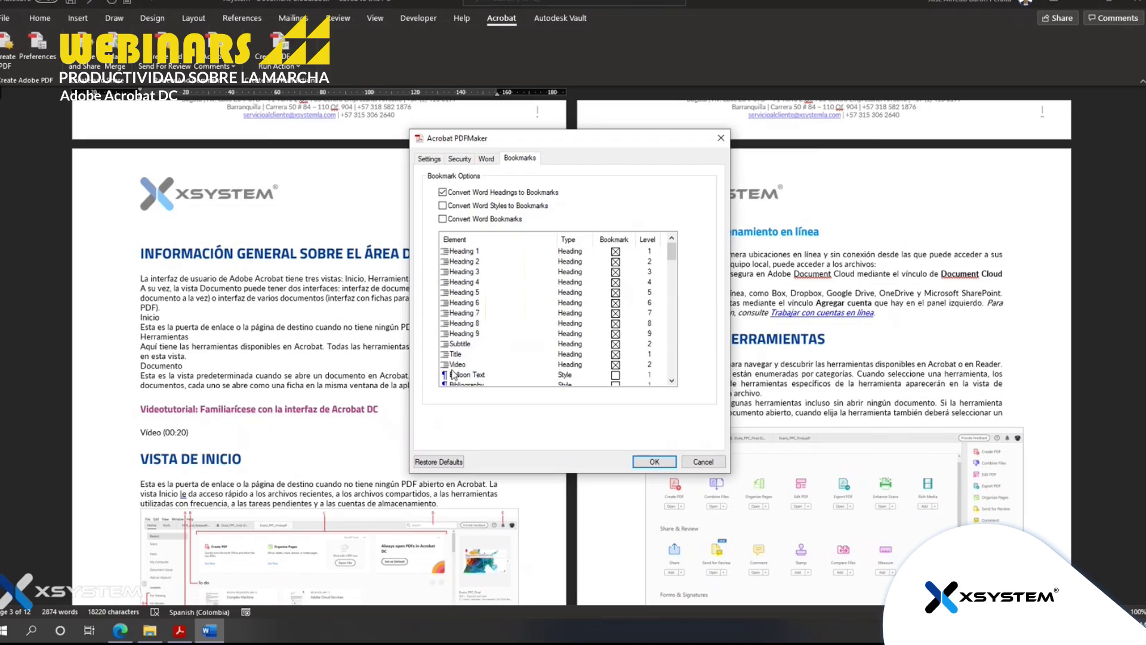
Close the PDF conversion preferences without changes and locate the Video style of the "Videotutorial" heading in the style gallery
left_click(704, 461)
left_click(201, 410)
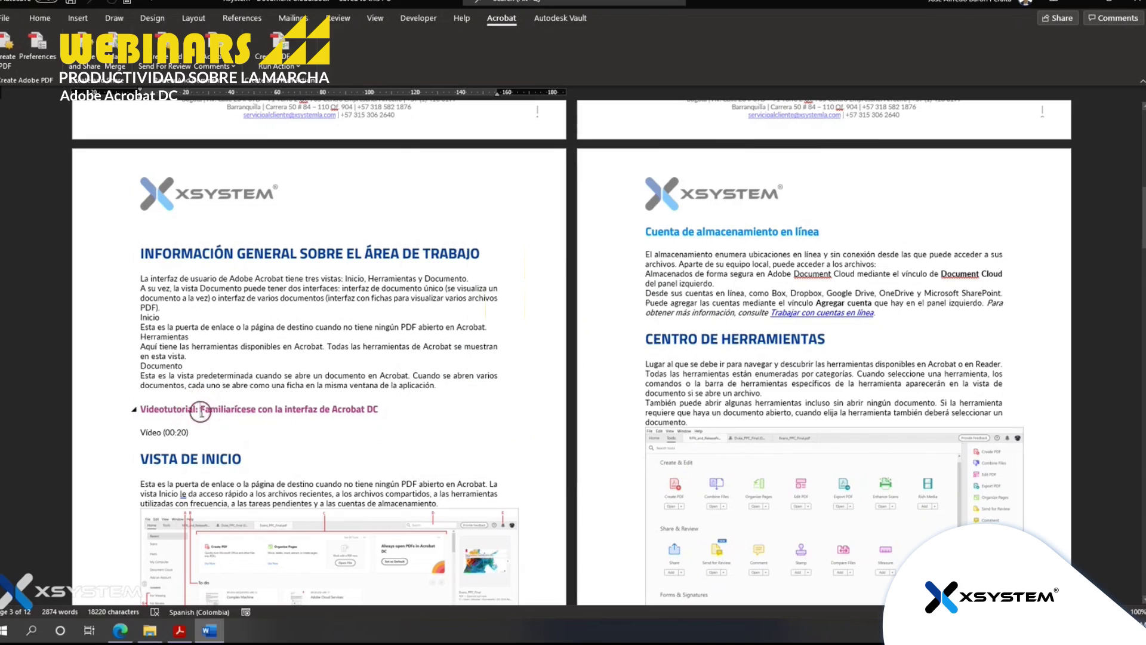
left_click(52, 22)
left_click(408, 409)
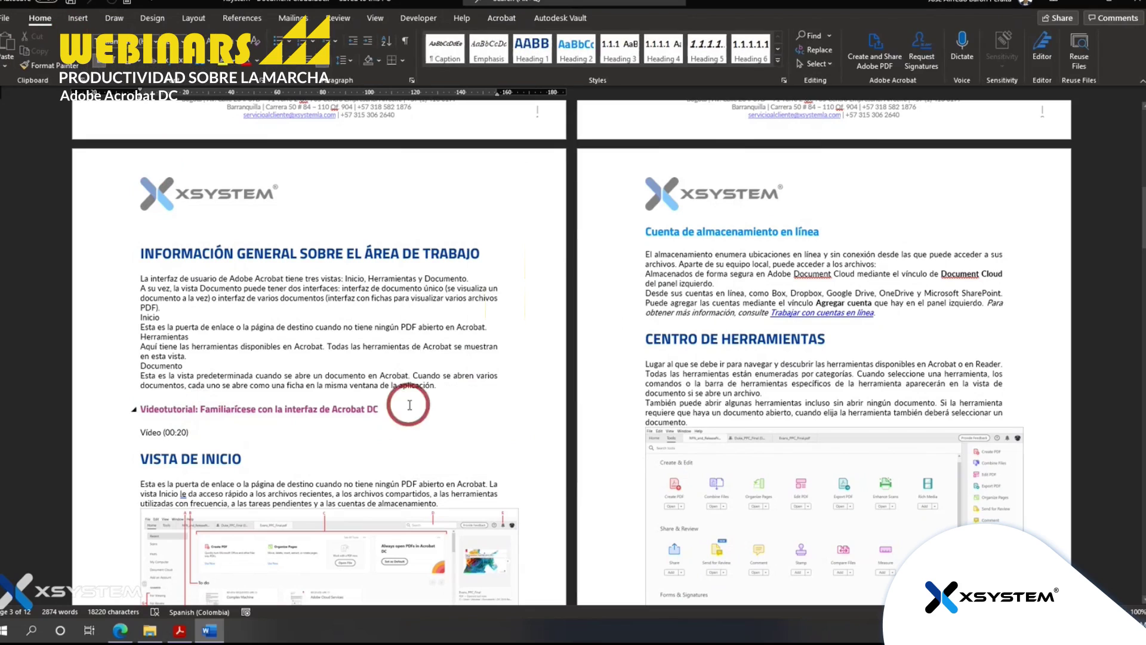
left_click(778, 69)
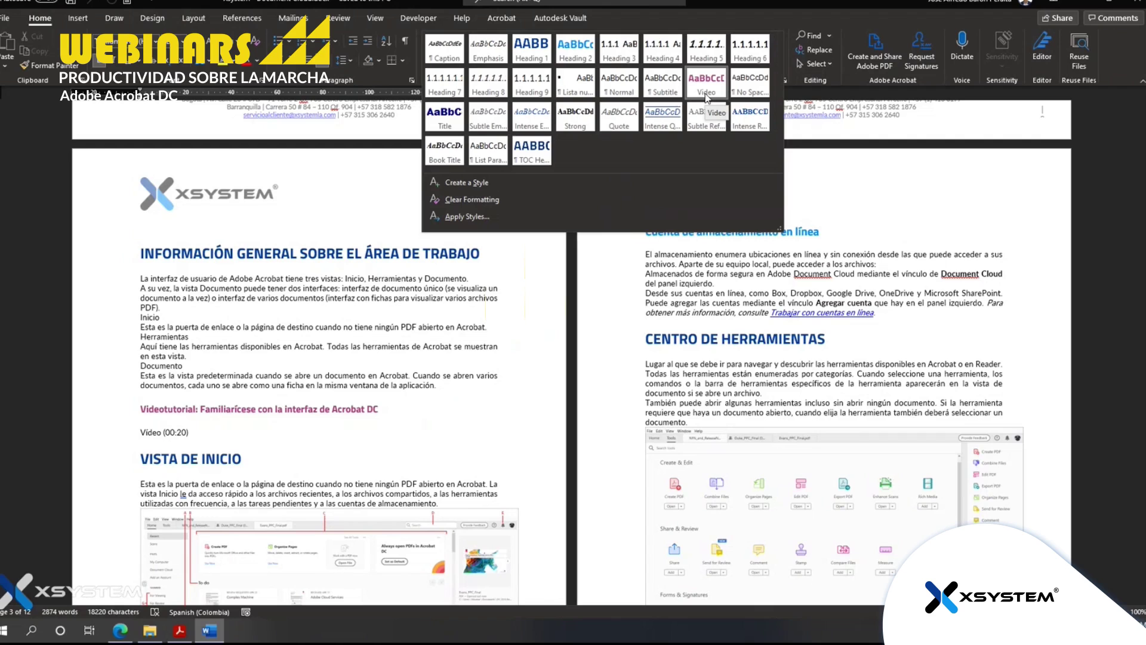
left_click(714, 389)
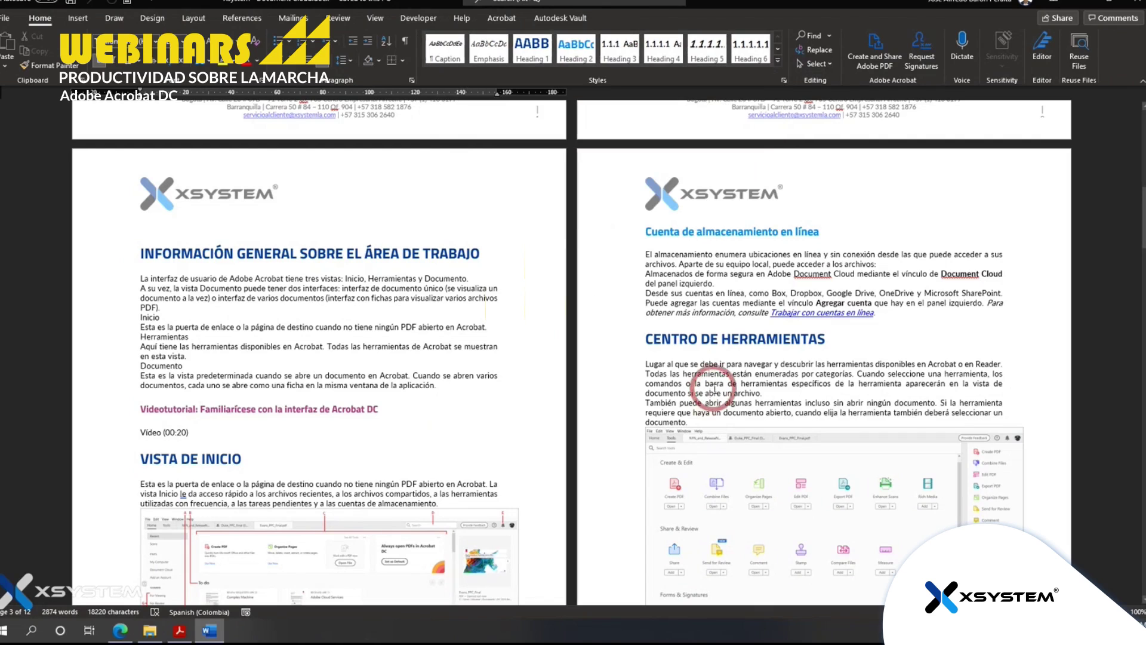
Apply the Video style to the "Herramientas comunes" heading
scroll(714, 389, "down", 6)
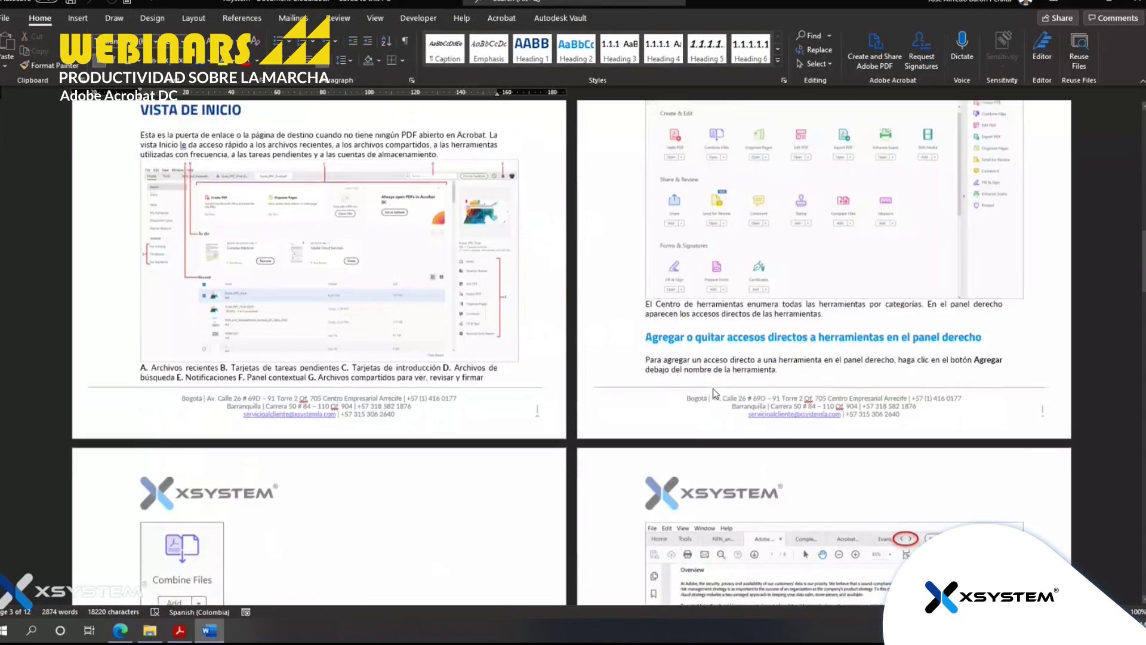
scroll(713, 388, "down", 7)
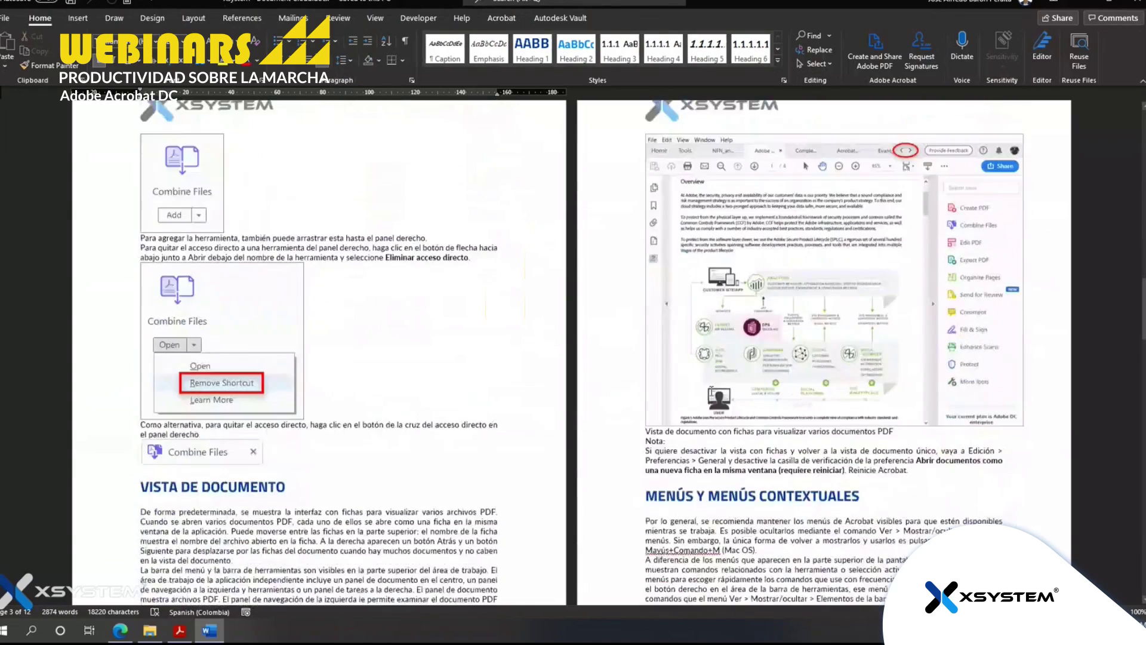
scroll(711, 389, "down", 8)
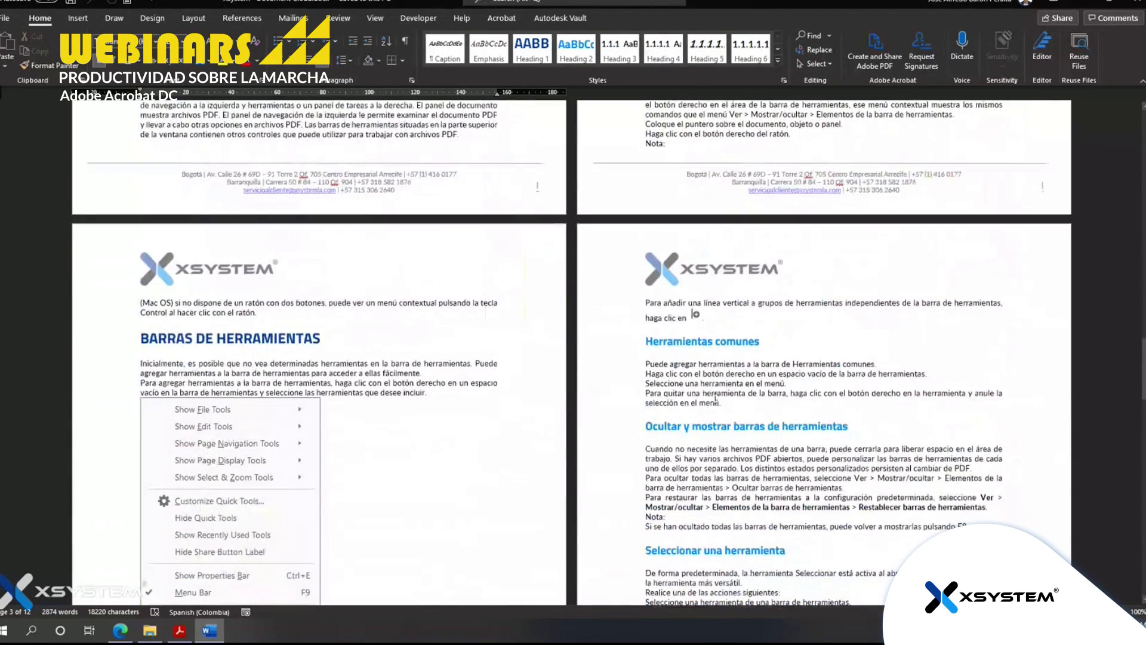
left_click_drag(761, 343, 657, 345)
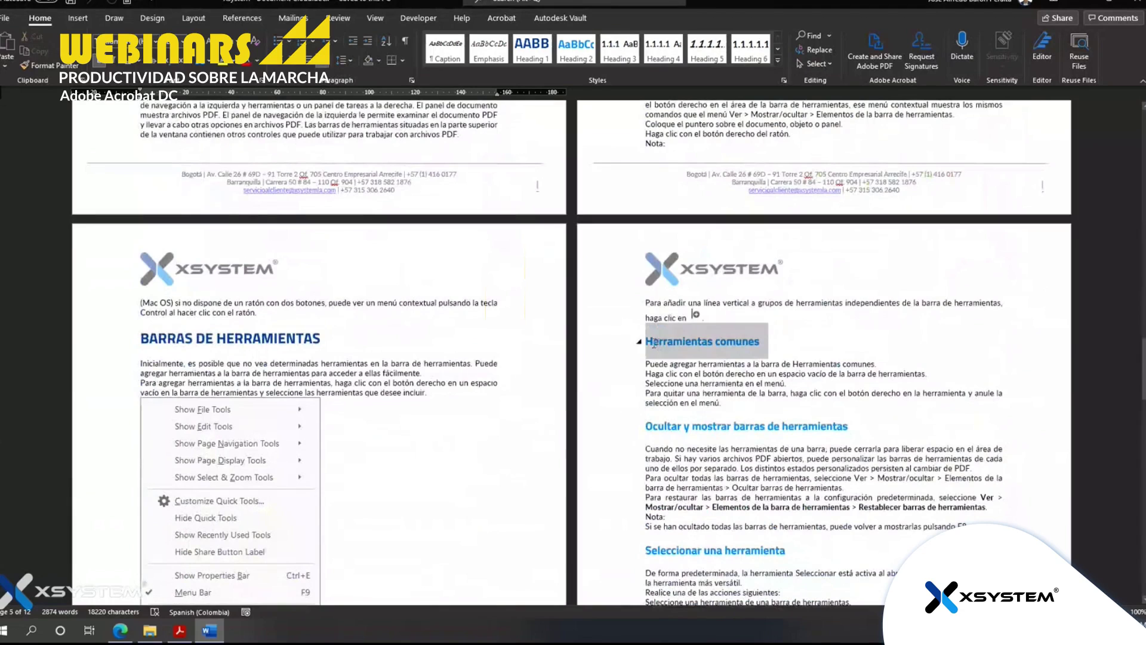
left_click(779, 61)
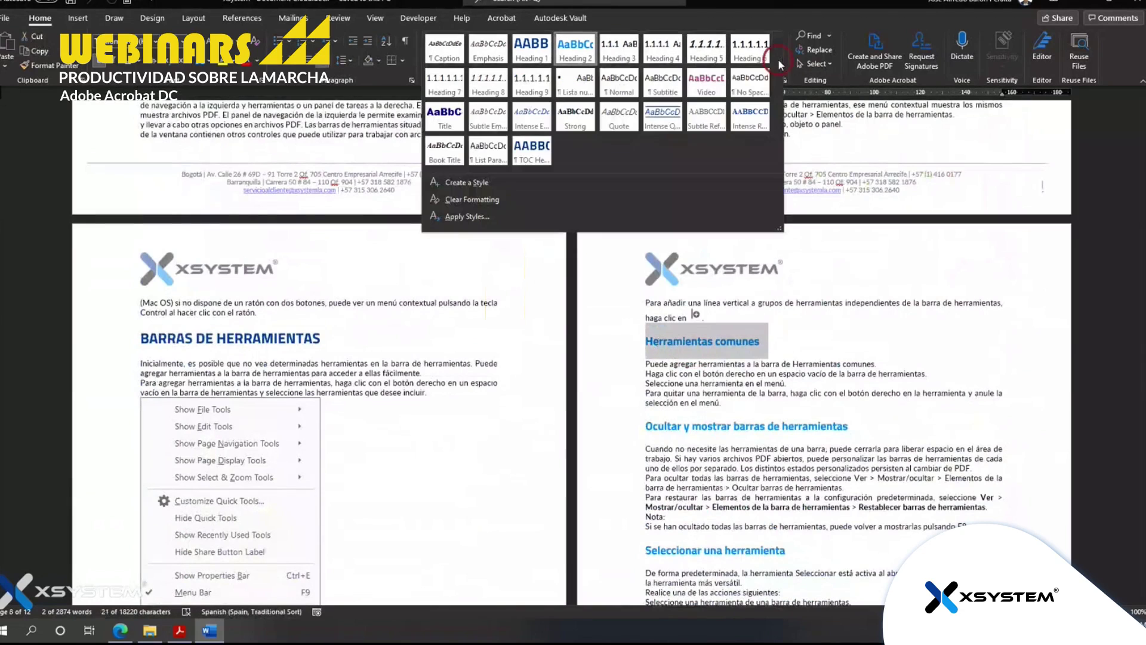
left_click(707, 87)
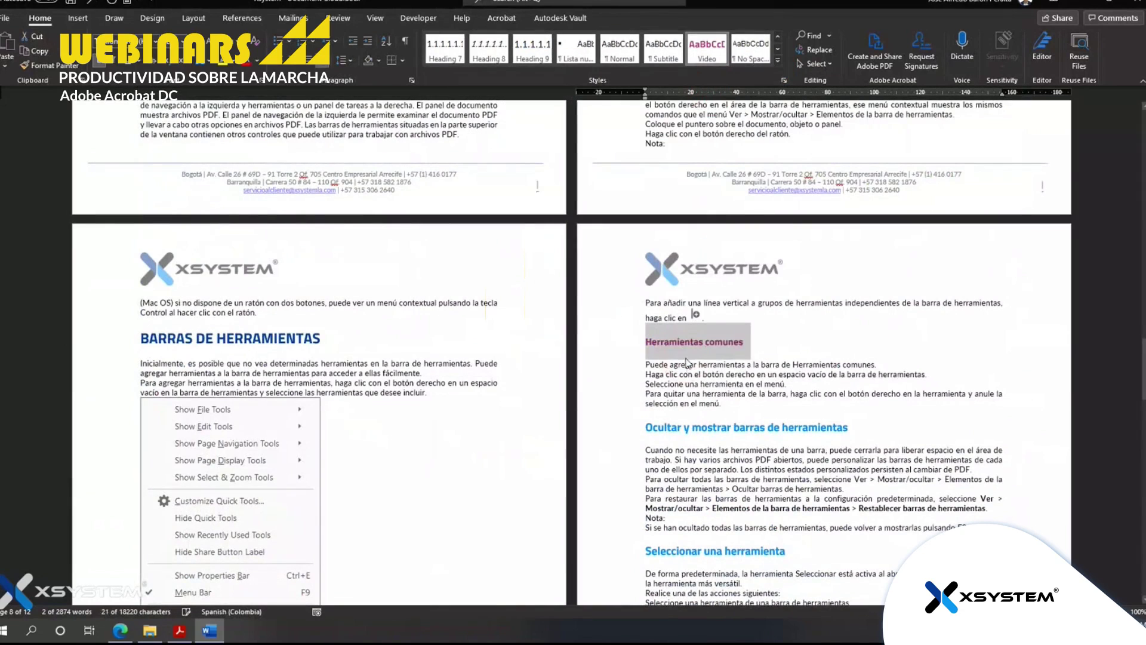
Modify the Video style so its font uses the All caps effect
left_click(684, 342)
left_click(706, 58)
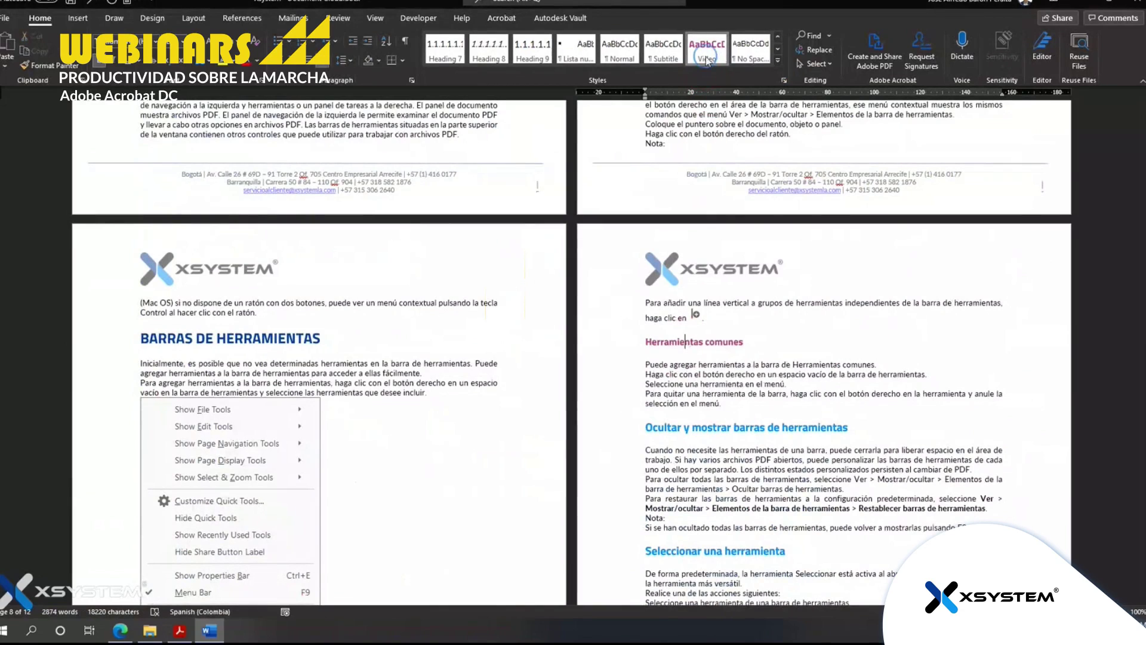
right_click(706, 58)
left_click(737, 52)
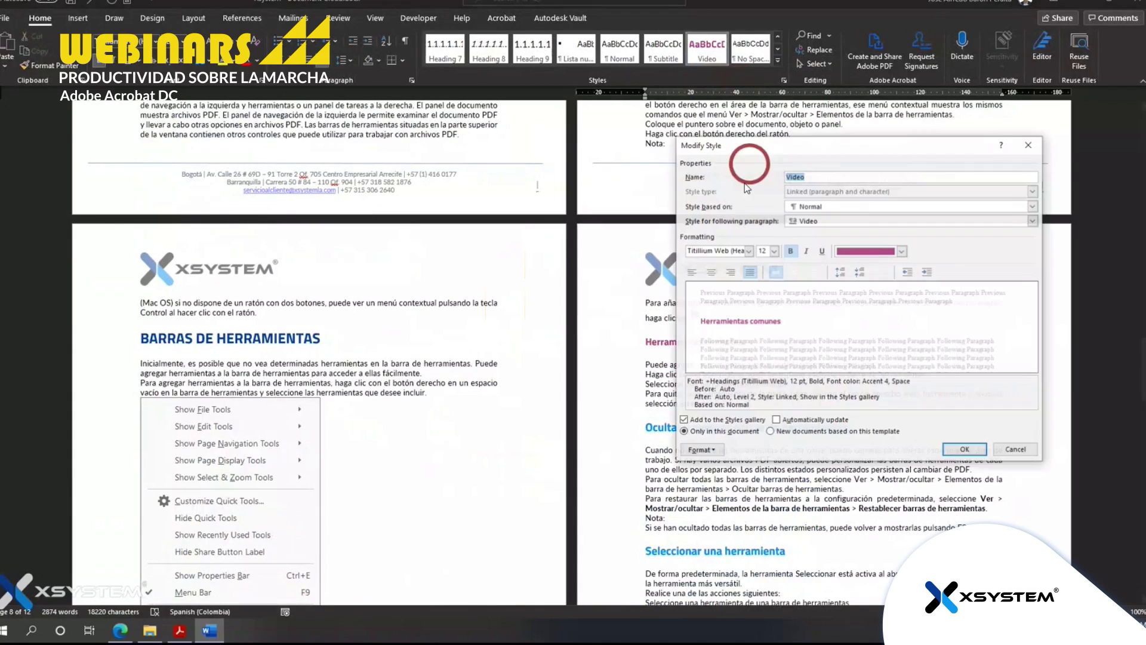
left_click(716, 451)
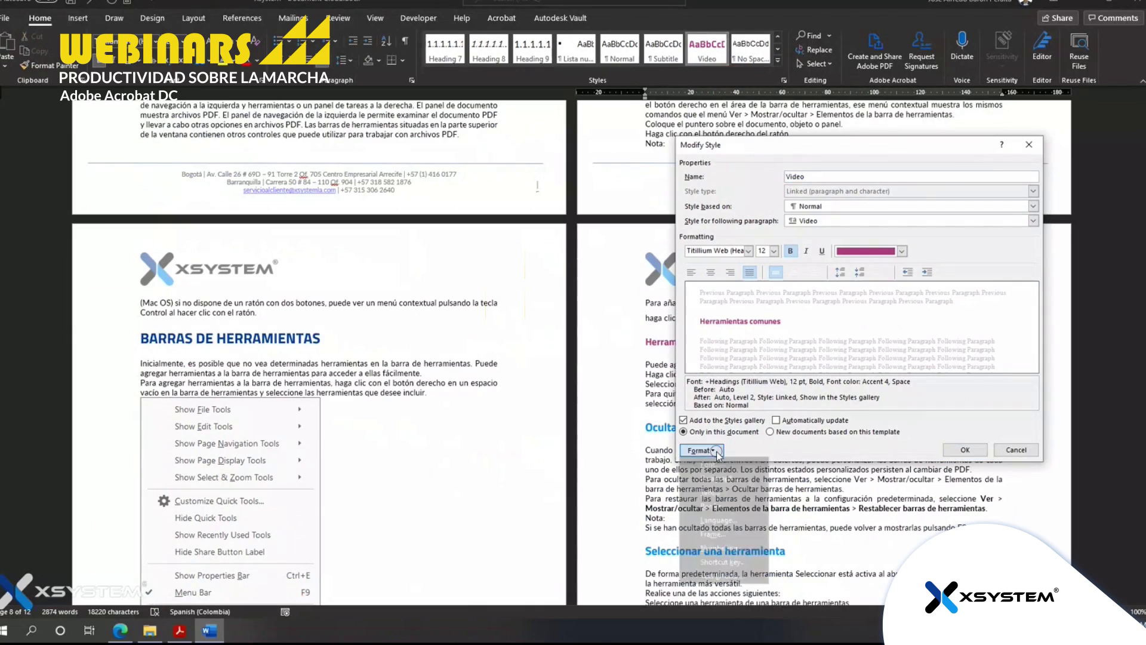
left_click(719, 465)
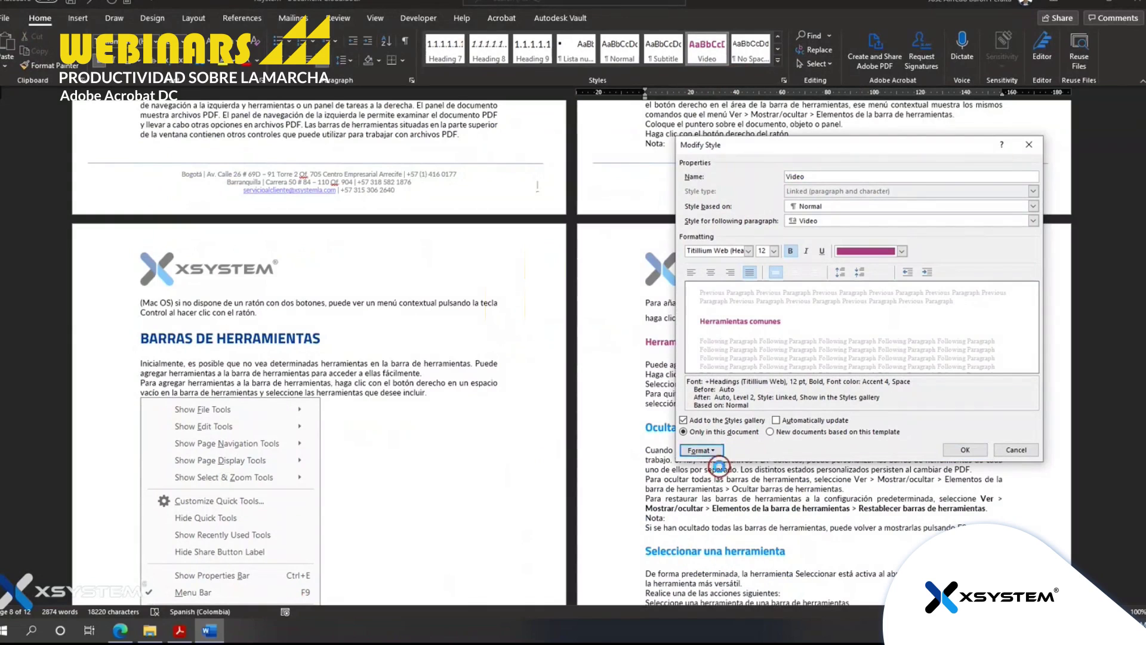
left_click(628, 320)
left_click(649, 437)
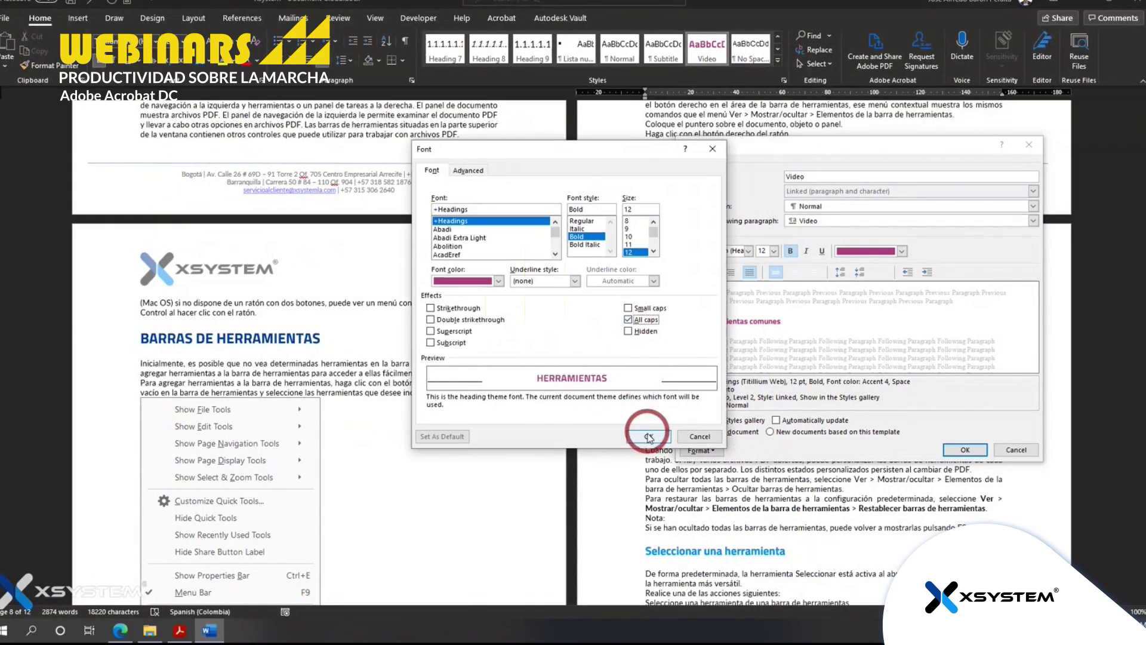
left_click(949, 451)
Check the headings that use the Video style across the document, up to the "Videotutorial" heading
left_click(775, 435)
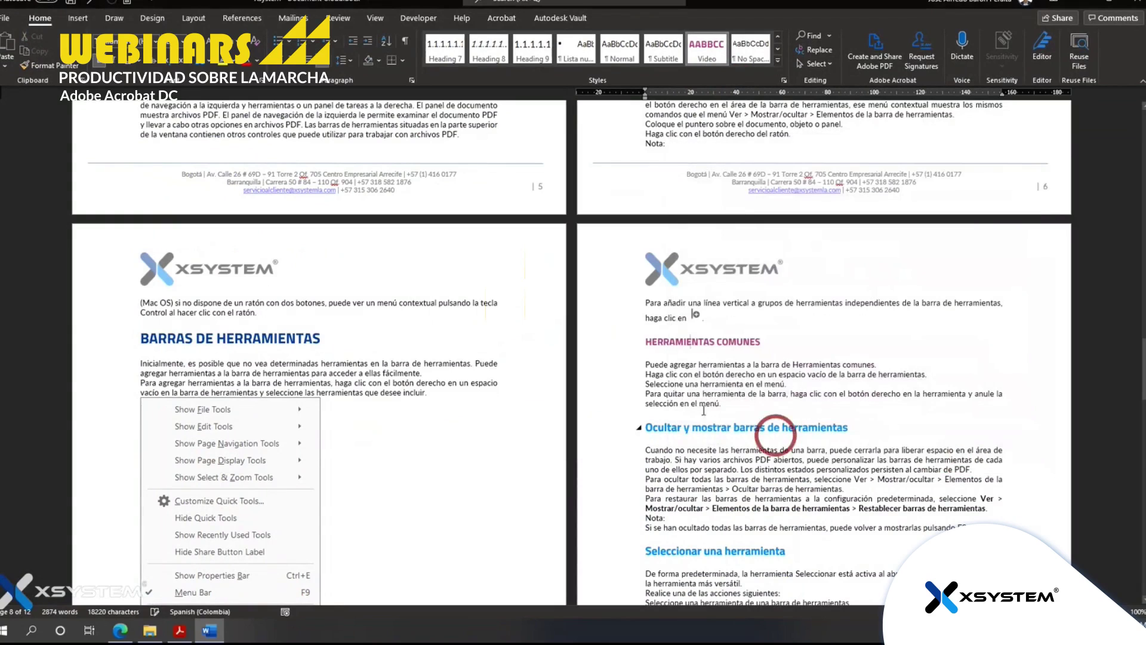
scroll(685, 398, "up", 10)
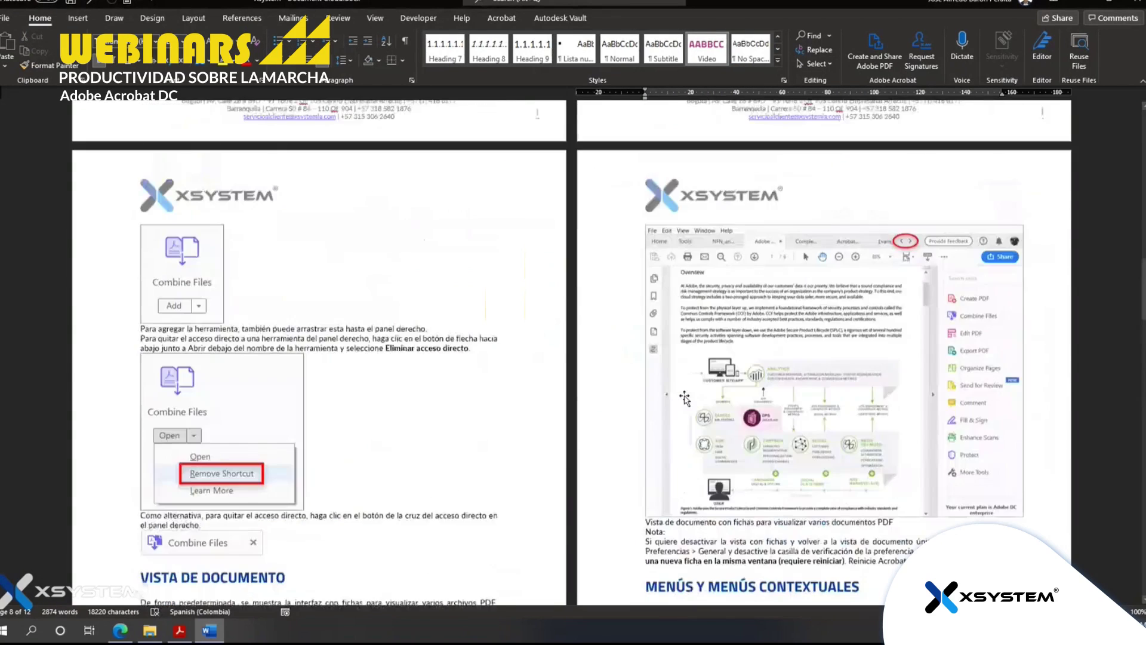
scroll(685, 399, "up", 15)
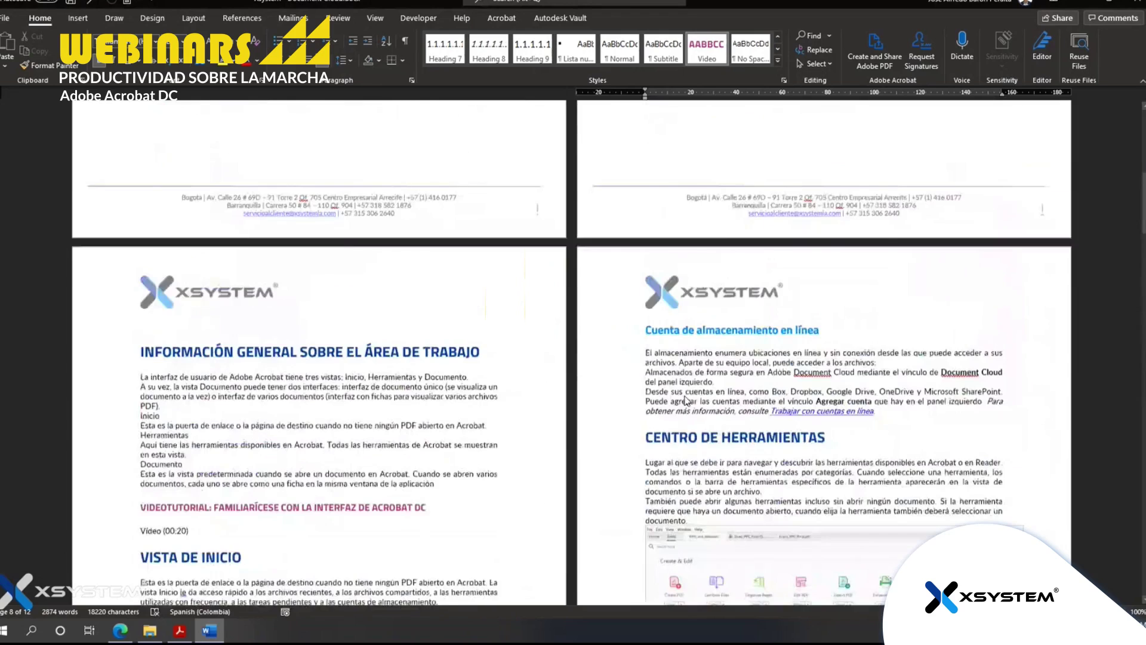
scroll(685, 398, "up", 12)
scroll(681, 412, "down", 9)
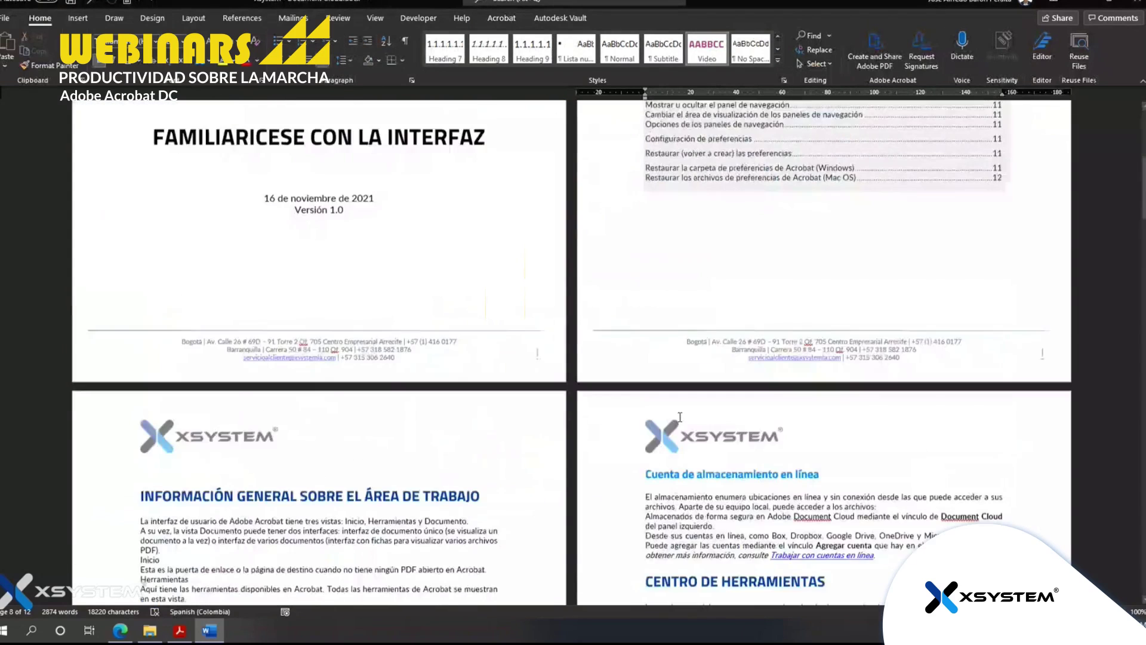
scroll(679, 417, "down", 6)
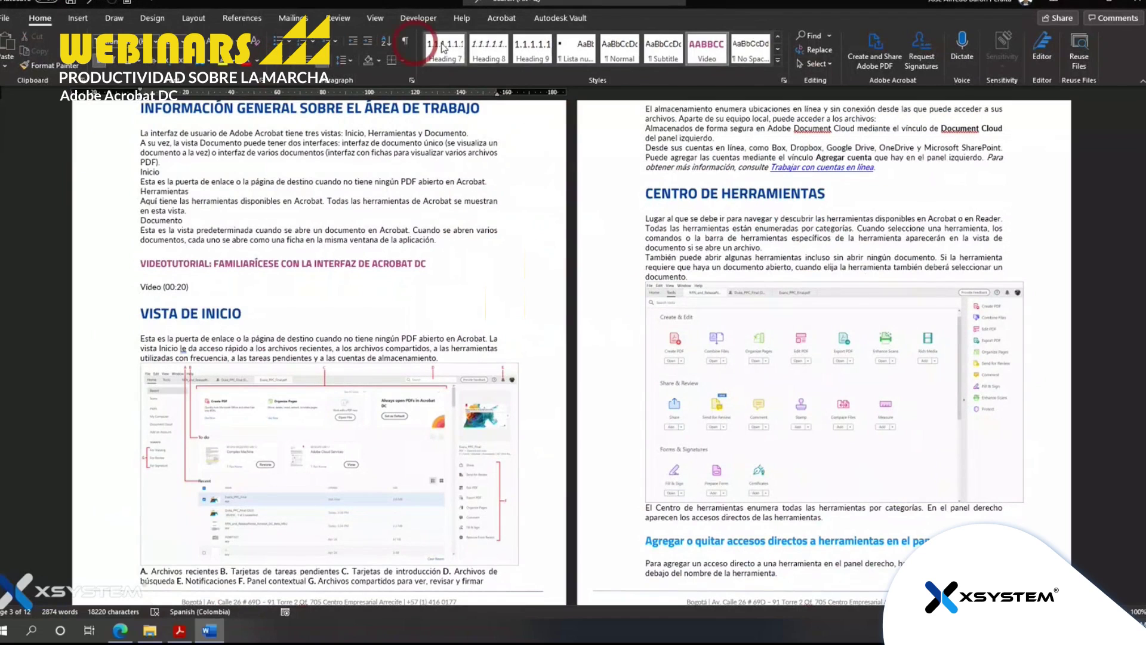
Review the bookmark, Word and general conversion options in the PDFMaker preferences and close them without changes
left_click(501, 19)
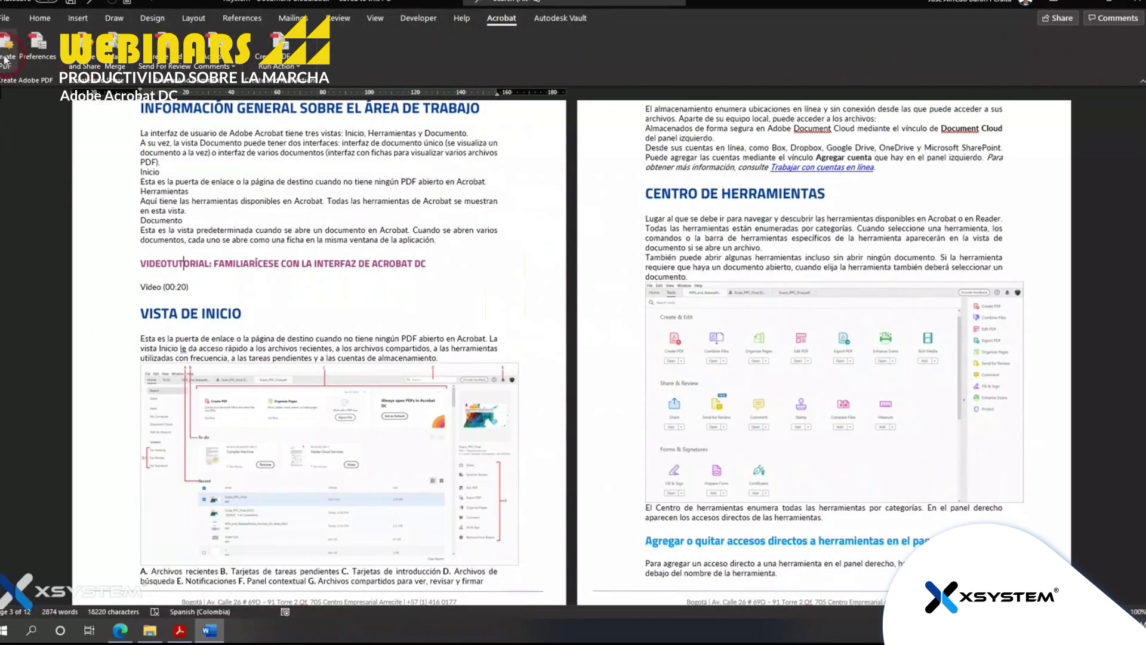
left_click(39, 51)
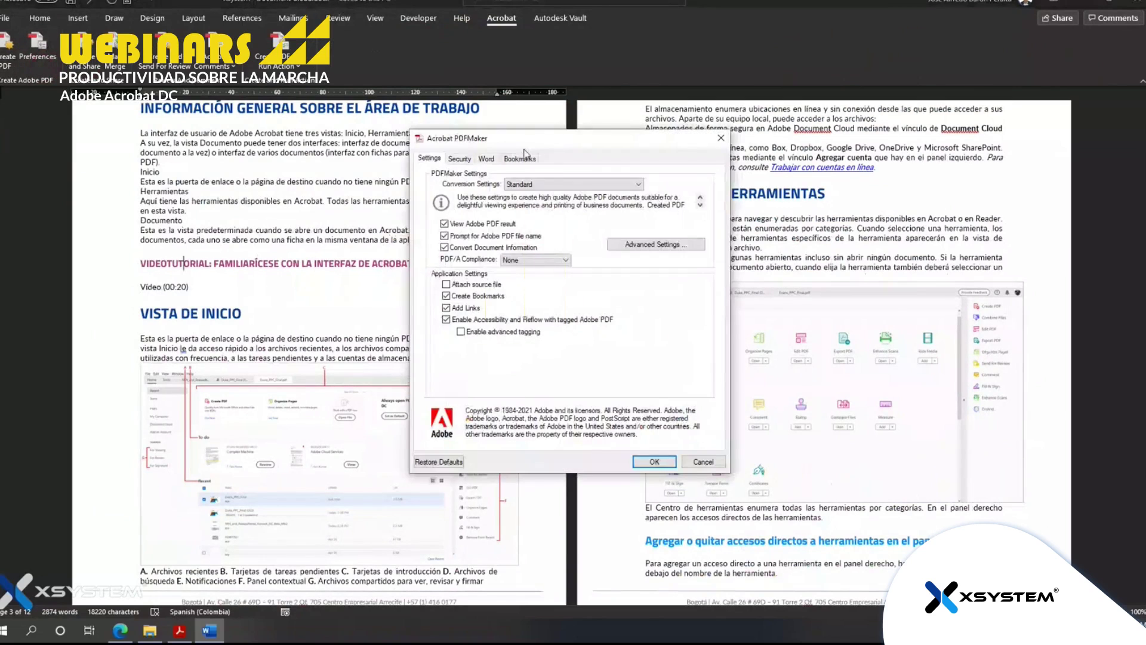
left_click(519, 158)
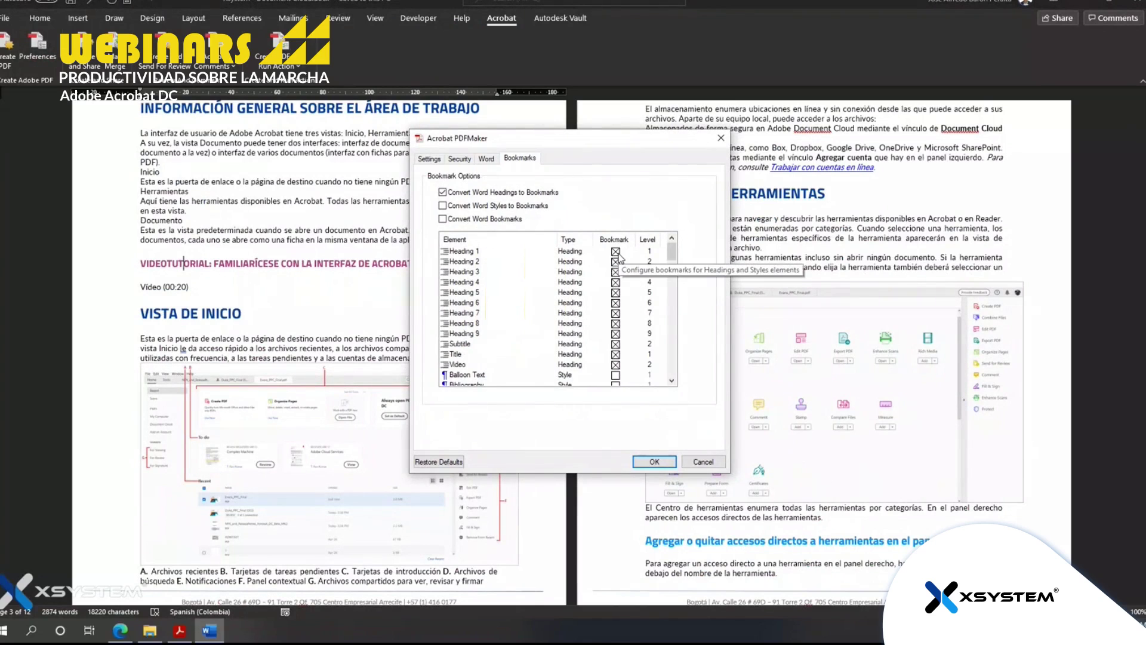
left_click(485, 159)
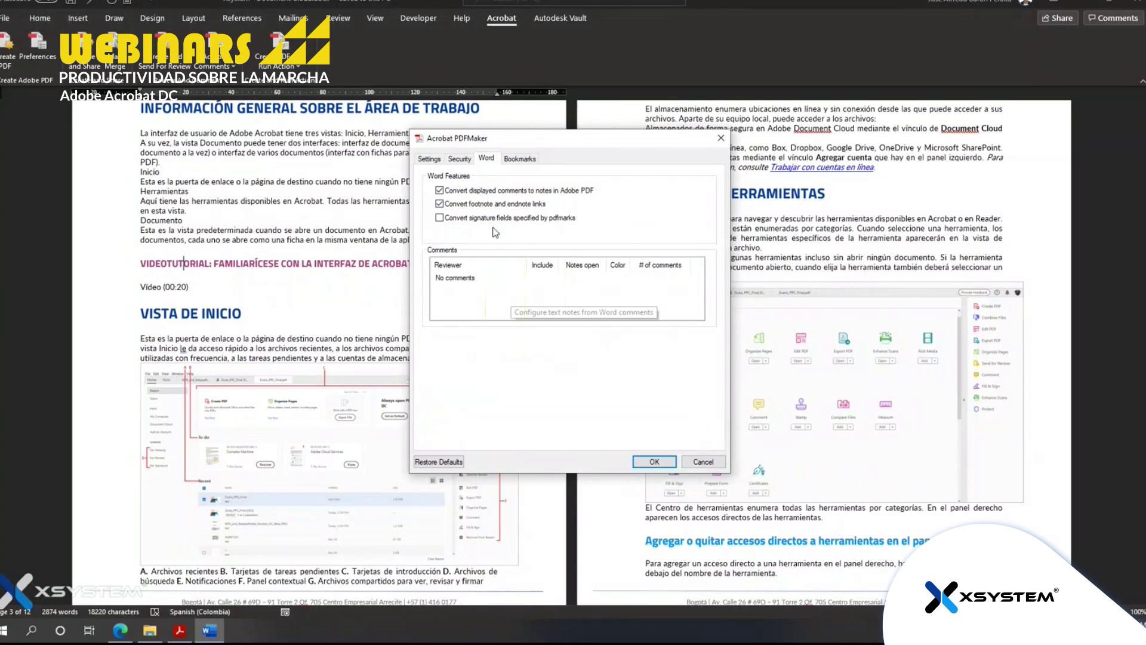
left_click(430, 158)
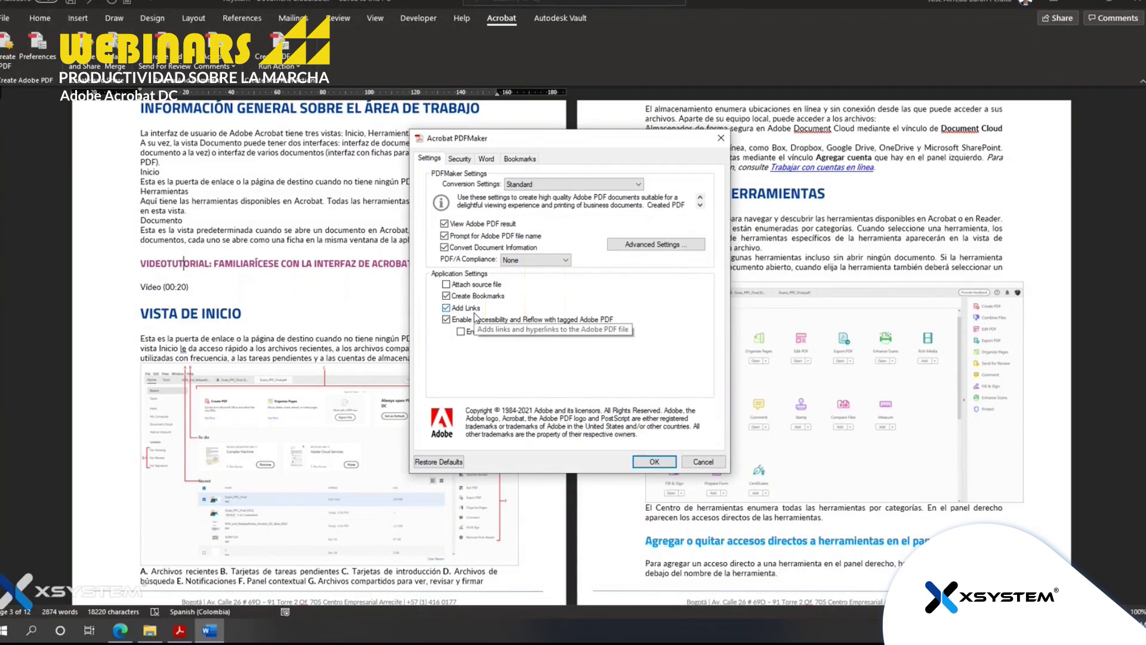
left_click(703, 462)
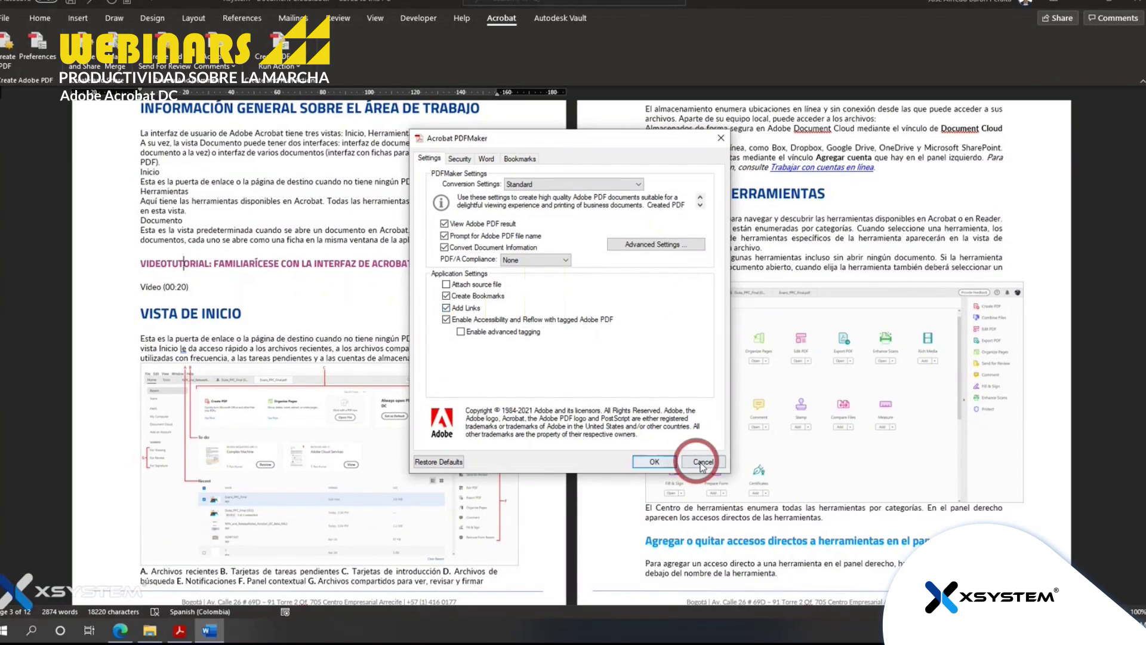
Inspect the e-mail hyperlink in the page footer and return to the document body
left_click(499, 474)
scroll(499, 475, "down", 1)
scroll(498, 475, "down", 3)
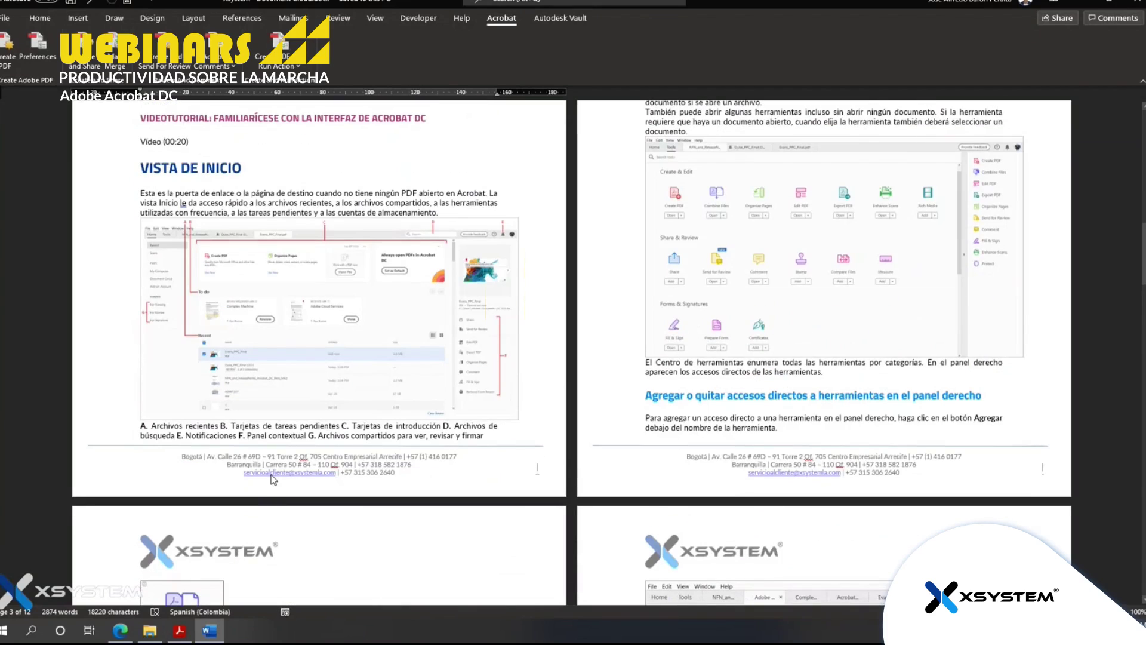
double_click(281, 475)
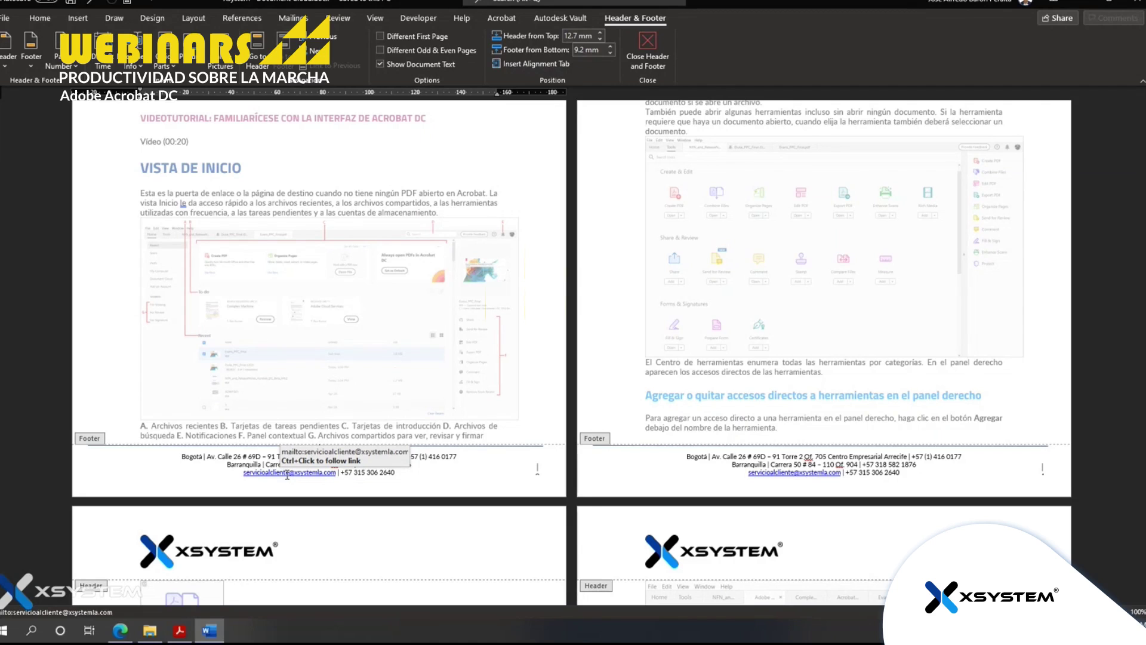
double_click(476, 430)
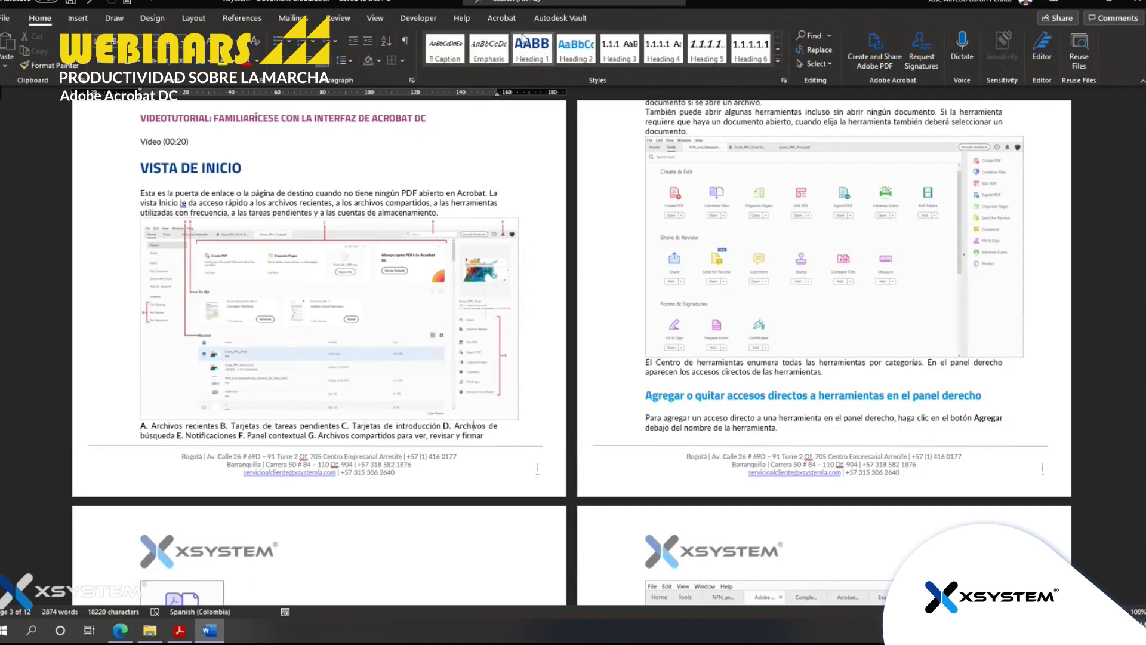
Create a PDF from the document, saving it as "Xsystem - Document Cloud_2.pdf", and go back to the cover page
left_click(503, 20)
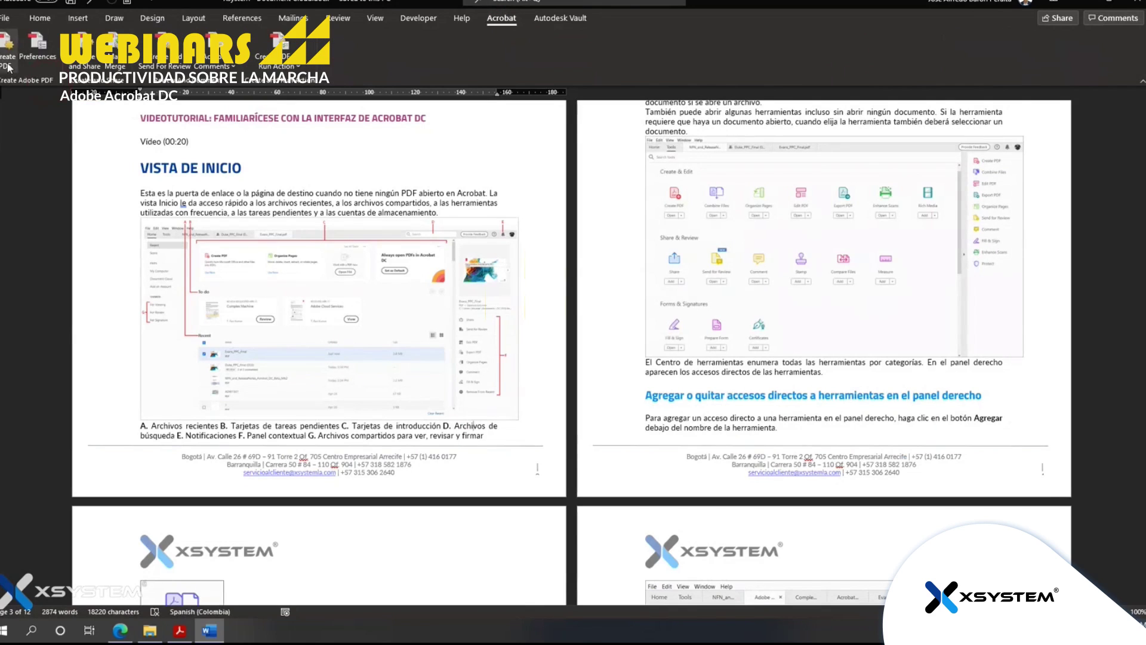
left_click(112, 116)
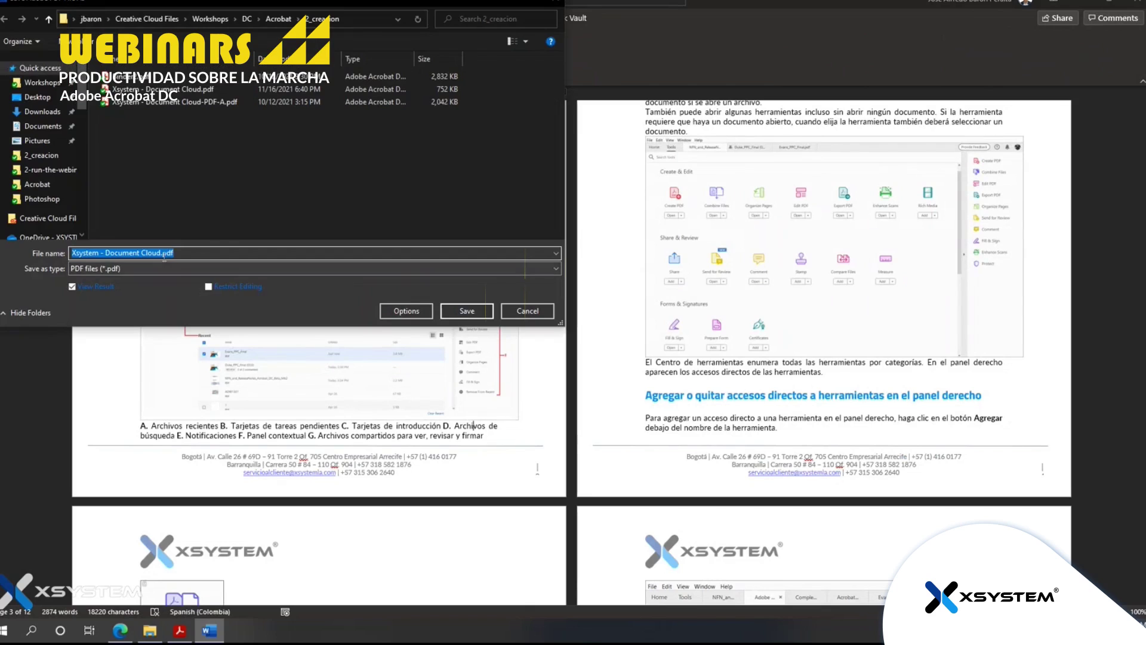
left_click(160, 252)
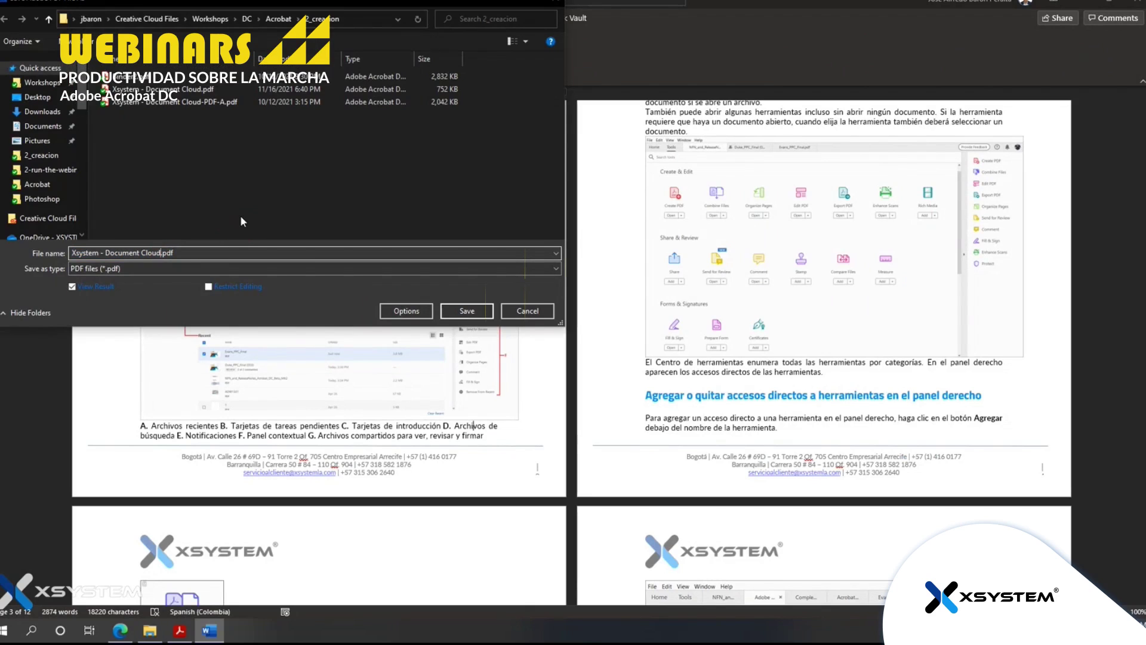
type("_2")
key("Return")
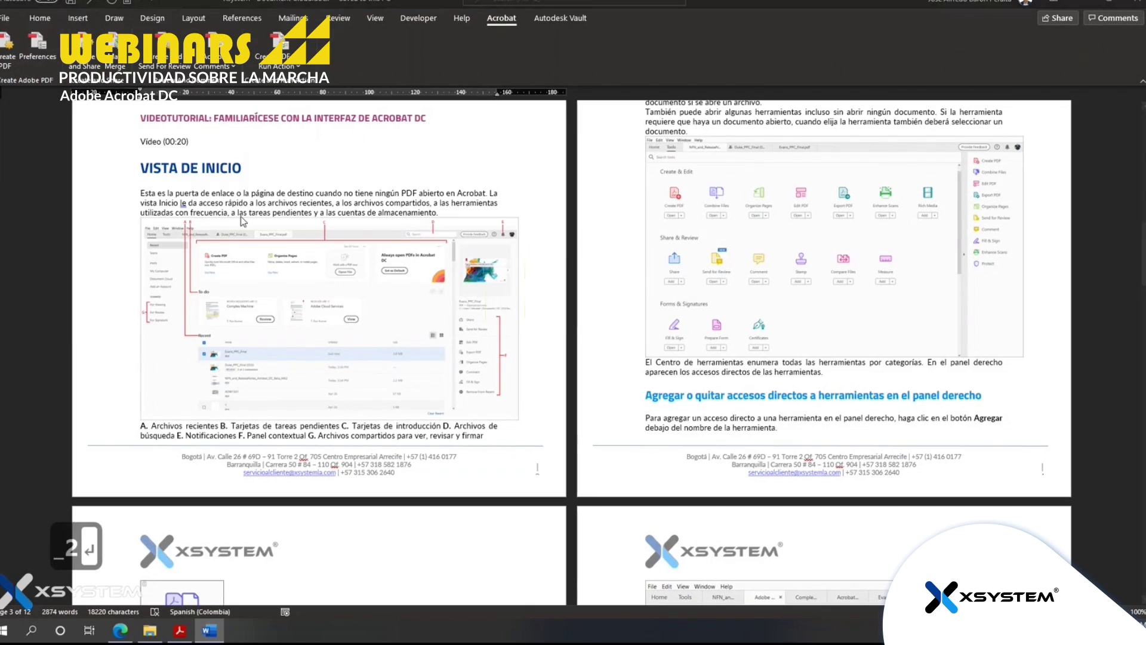
scroll(243, 221, "up", 4)
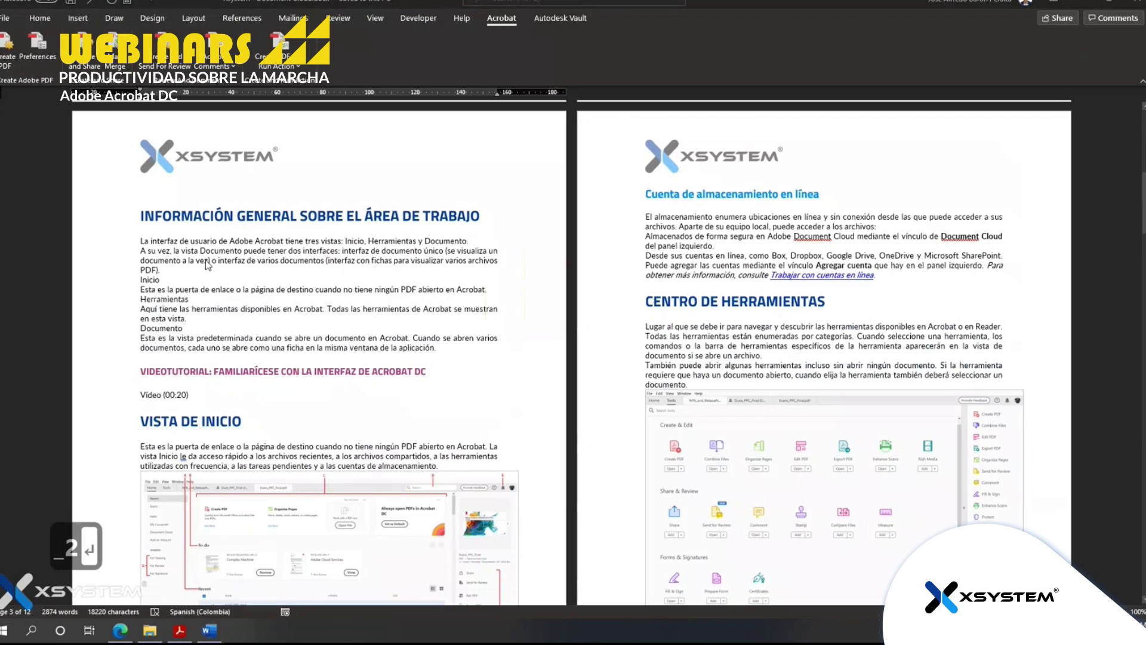
scroll(210, 272, "up", 8)
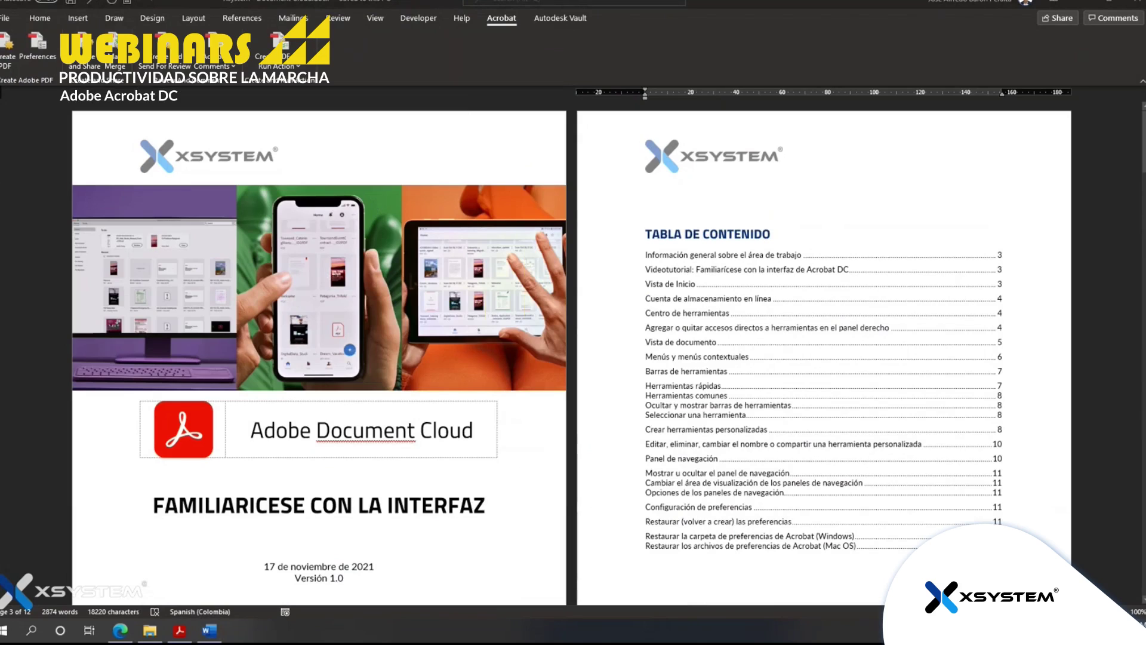
Switch to Acrobat and close the open "AdobeStock_437767608.pdf" without saving its changes
left_click(9, 218)
left_click(313, 263)
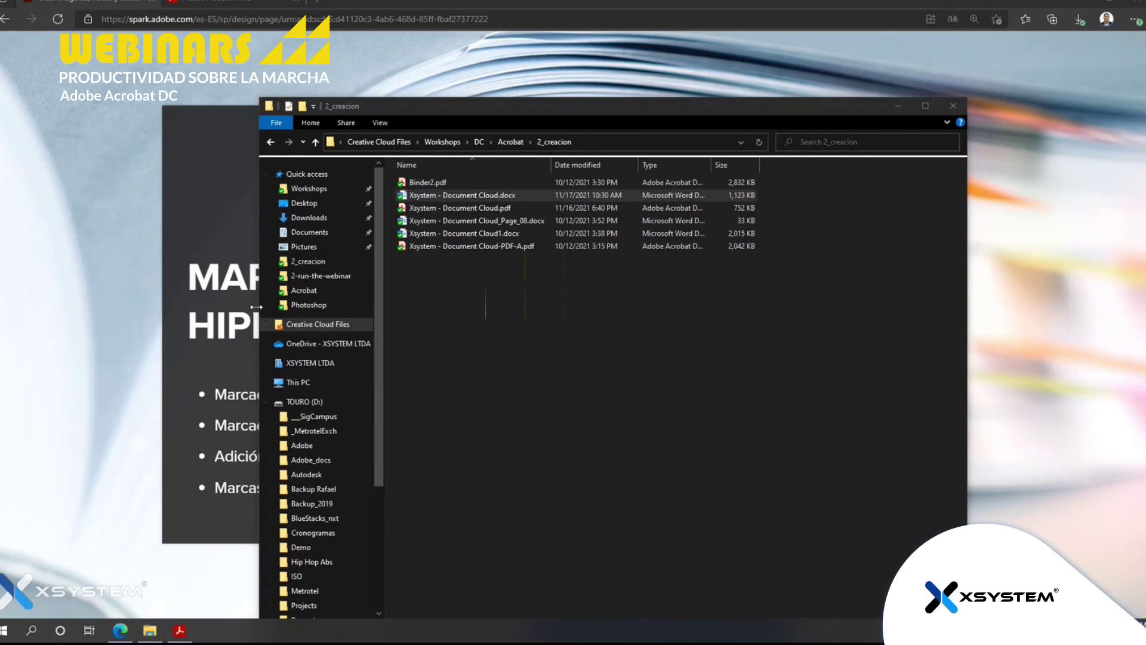
mouse_move(184, 636)
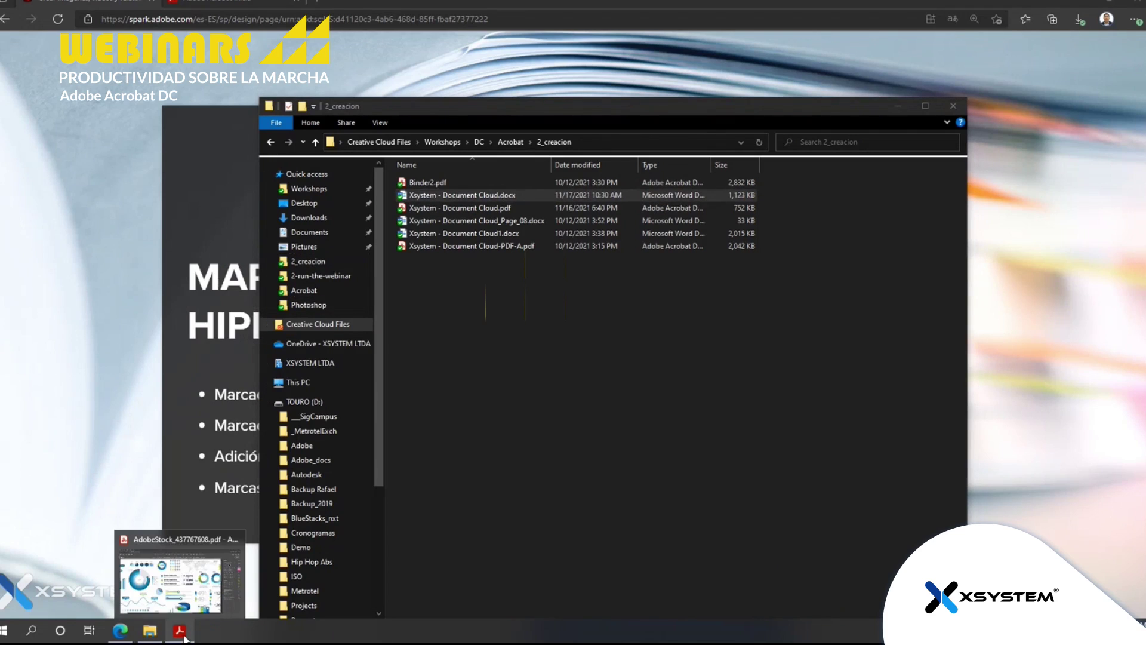
left_click(171, 544)
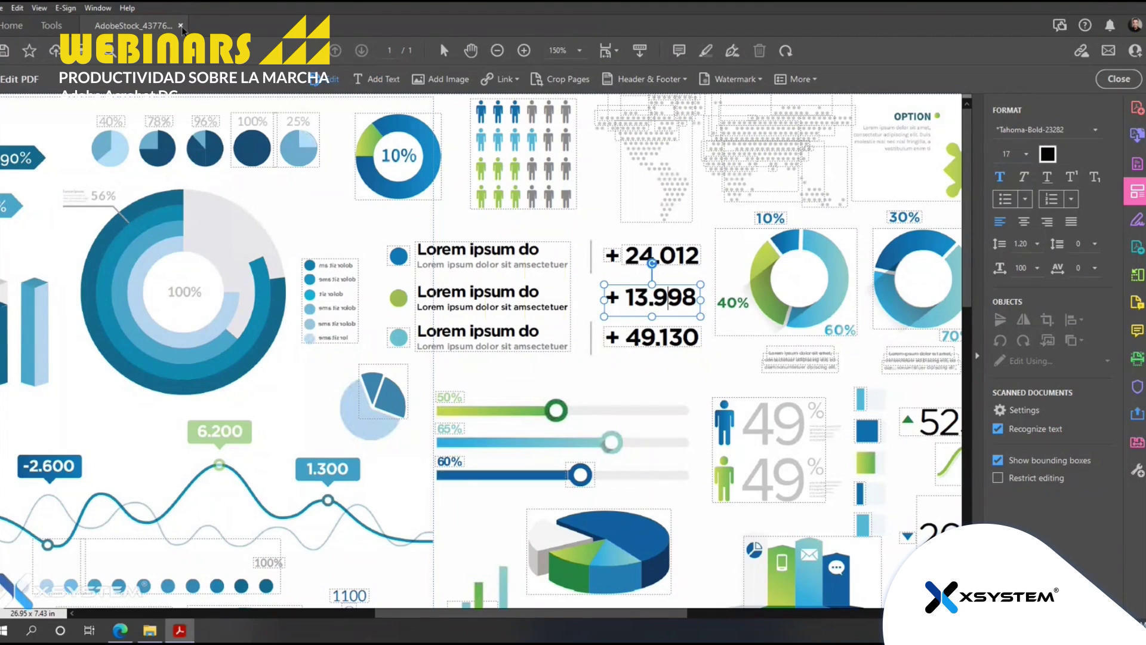
left_click(181, 25)
left_click(644, 336)
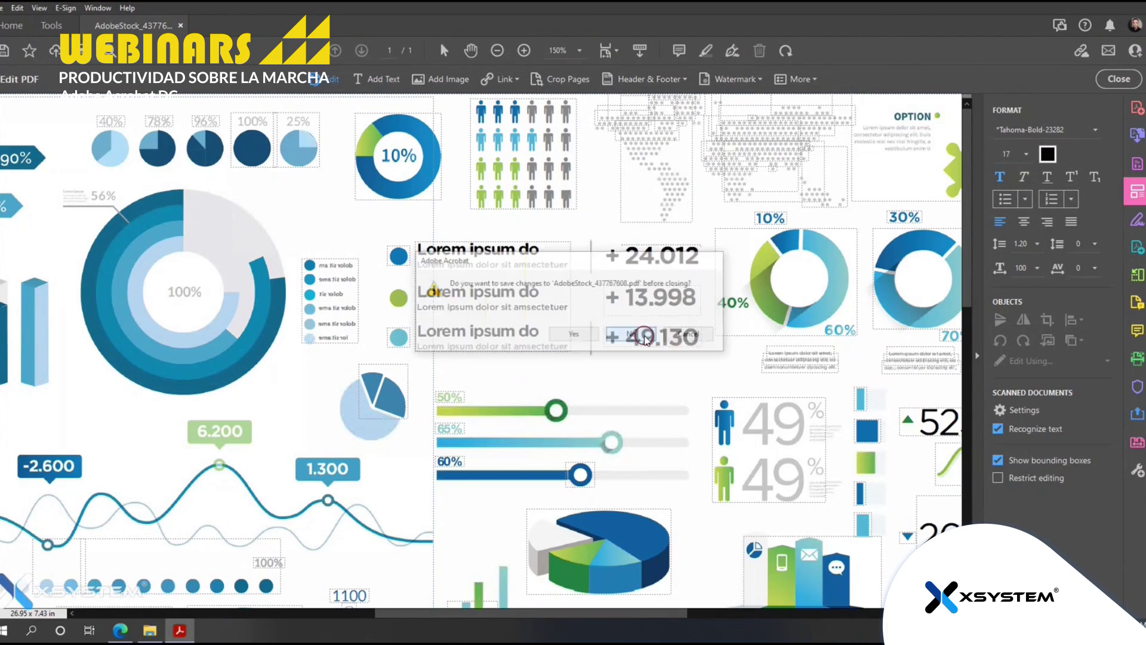
Reopen "Xsystem - Document Cloud.docx" from the 2_creacion folder and convert it to a PDF named "Xsystem - Document Cloud_2.pdf"
left_click(149, 630)
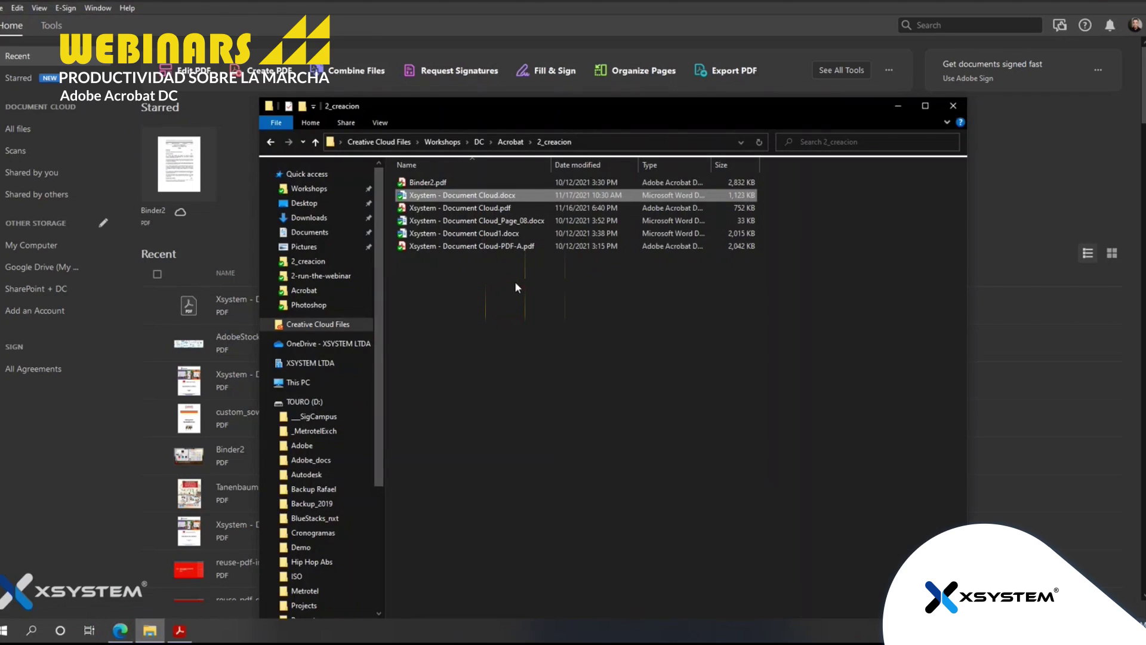
double_click(494, 192)
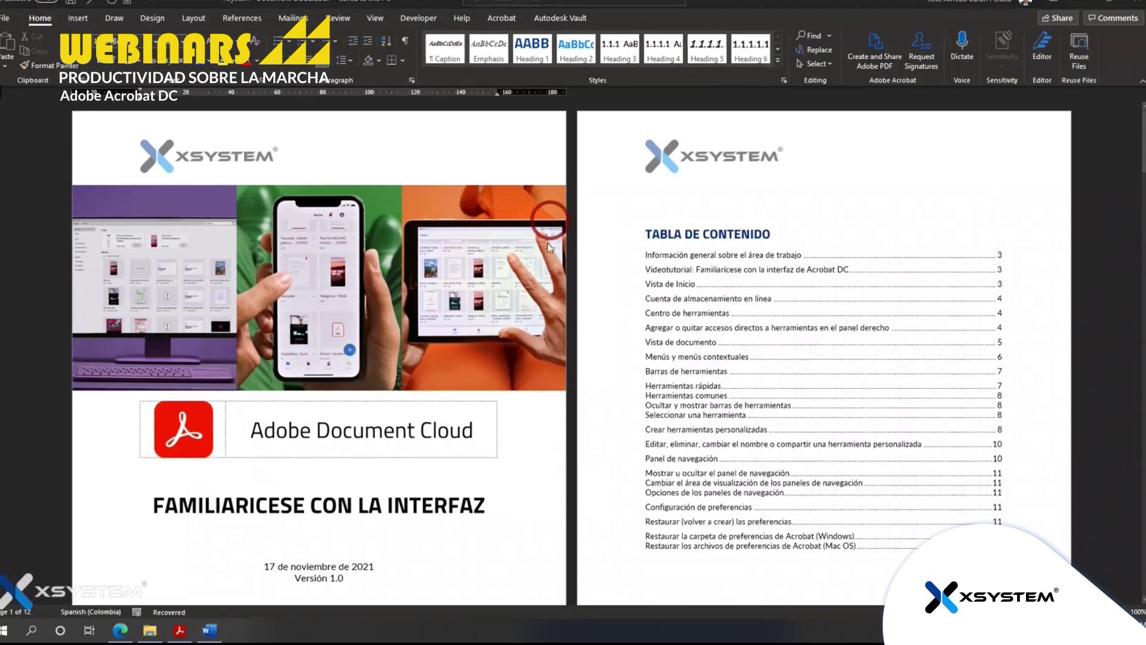
left_click(494, 19)
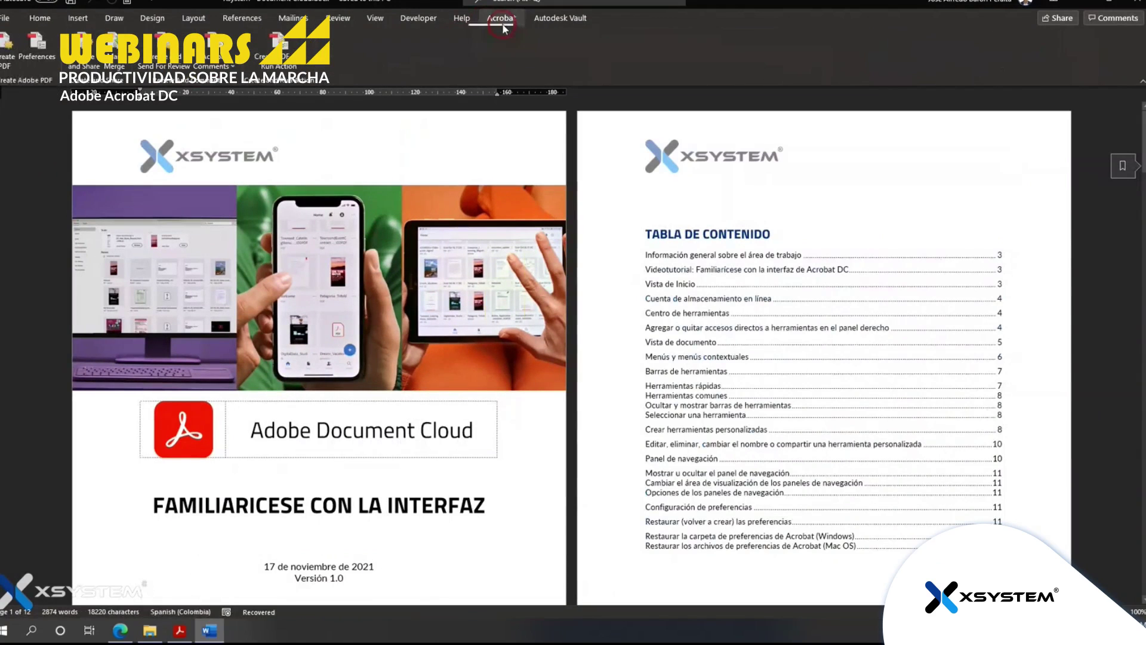
left_click(7, 42)
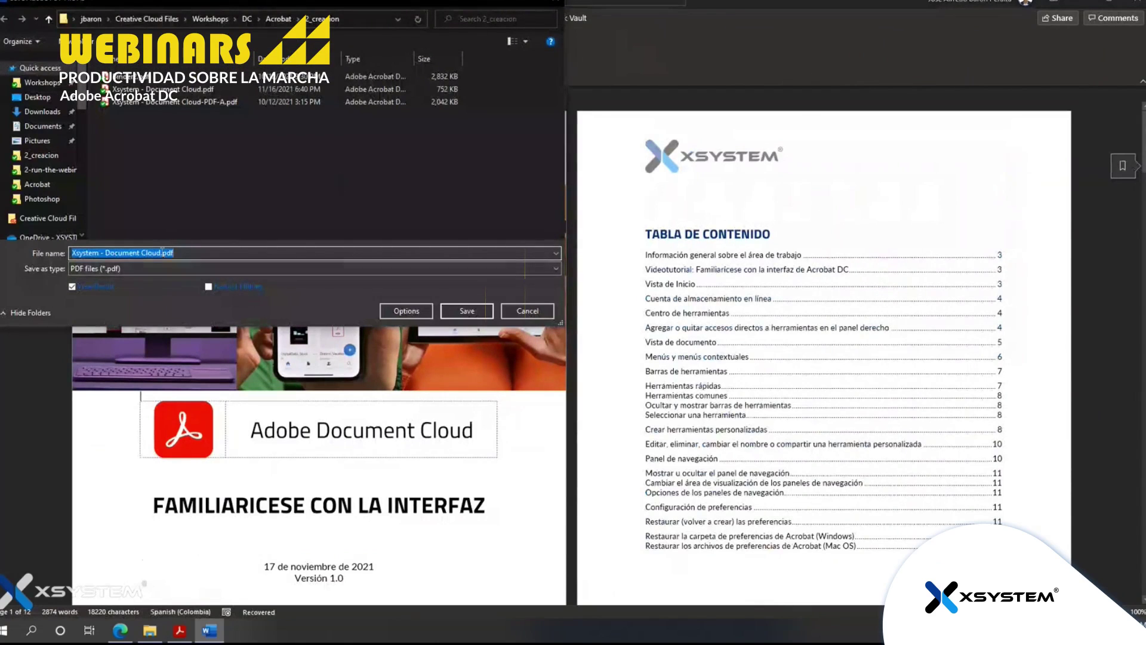
left_click(163, 252)
type("_2")
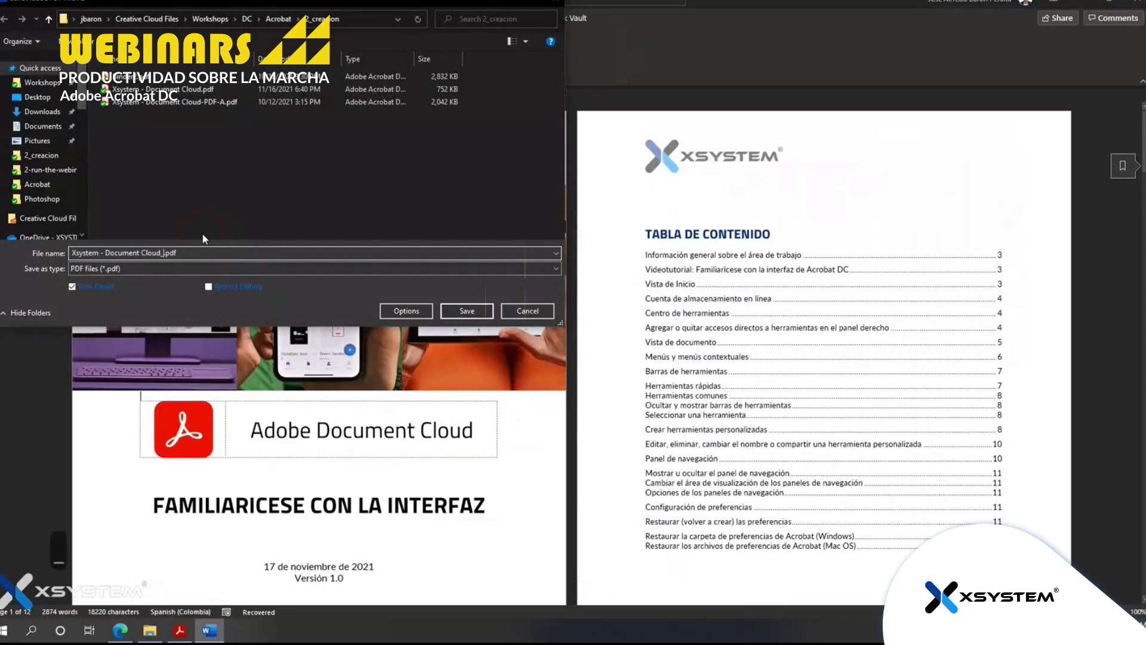
key("Return")
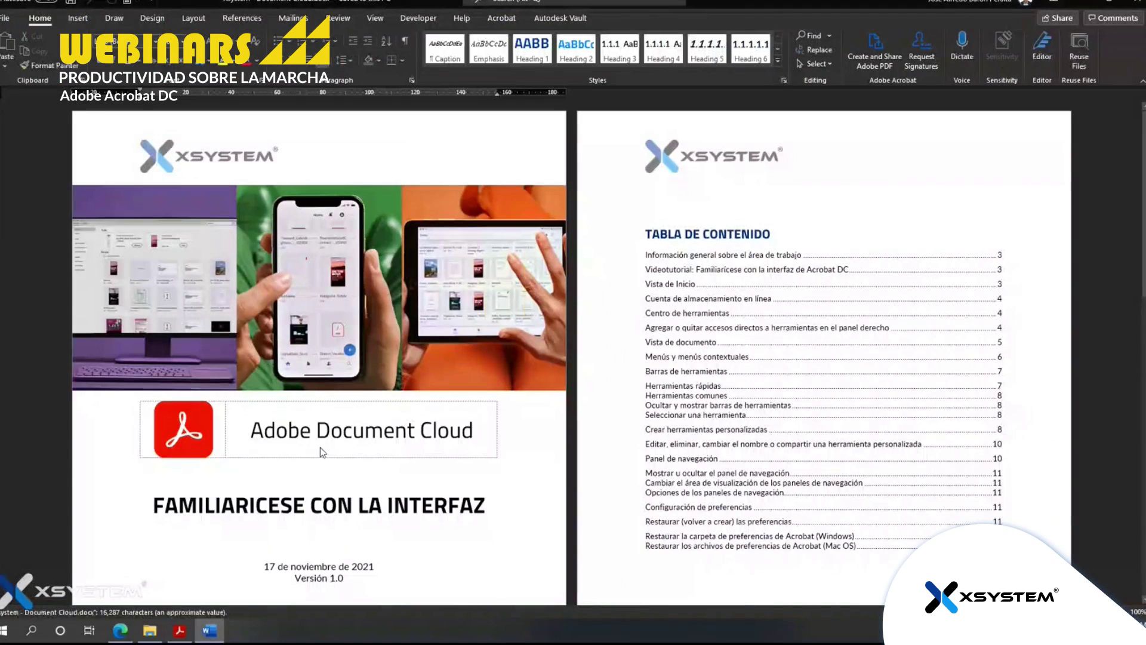
Open "Xsystem - Document Cloud_2.pdf" in Acrobat and display its bookmarks
left_click(184, 633)
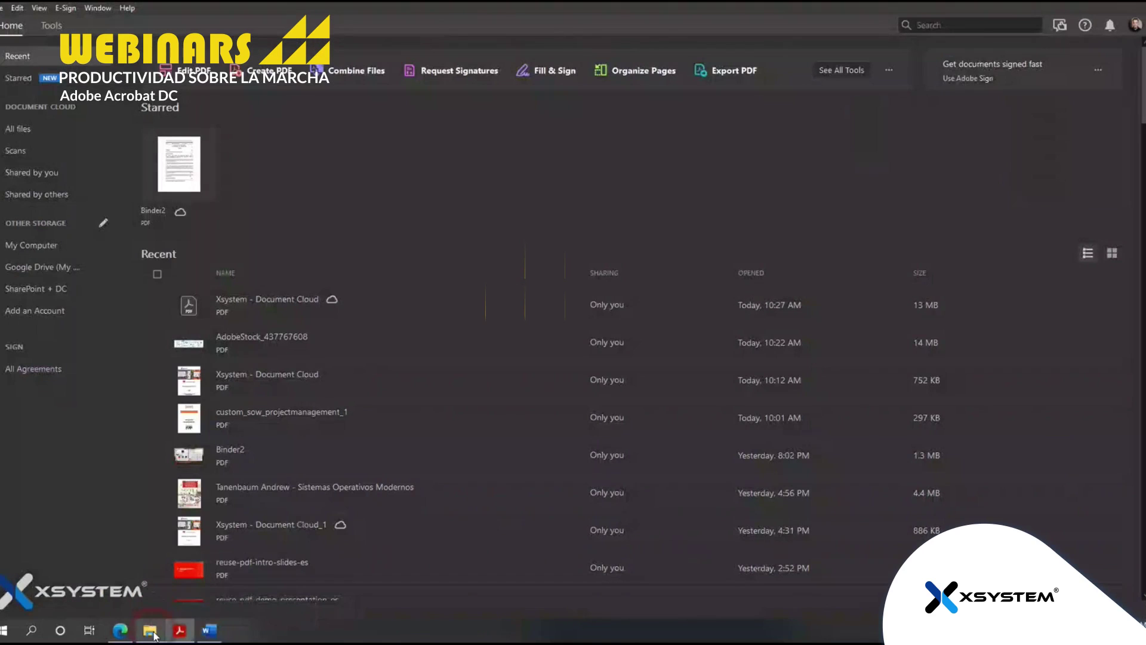
left_click(150, 631)
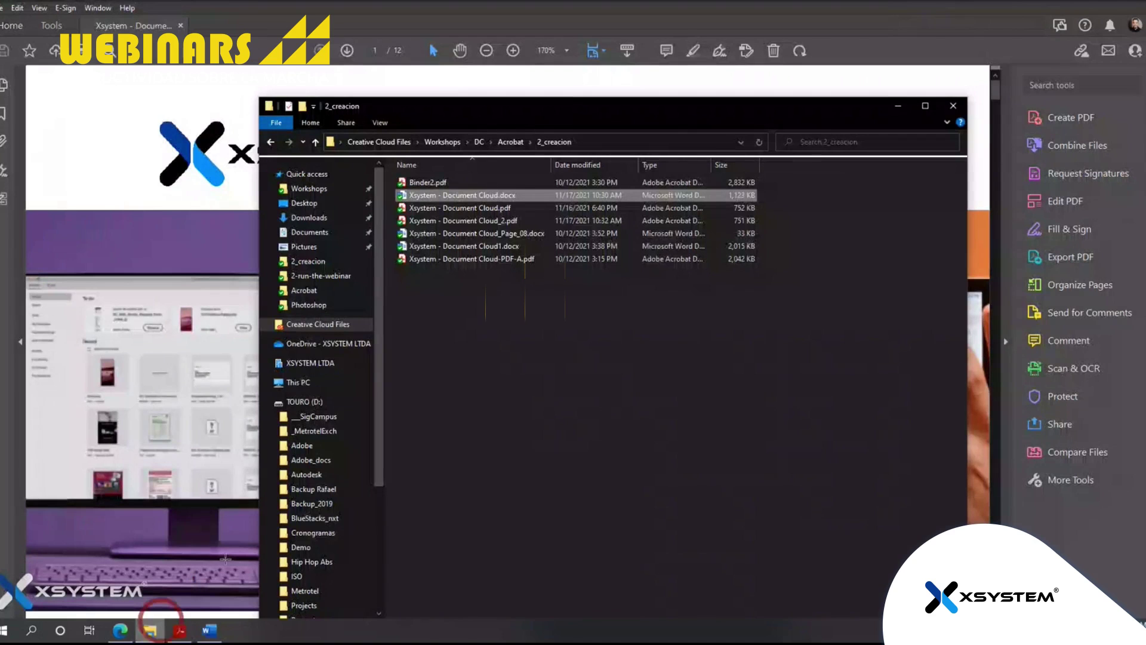
double_click(508, 222)
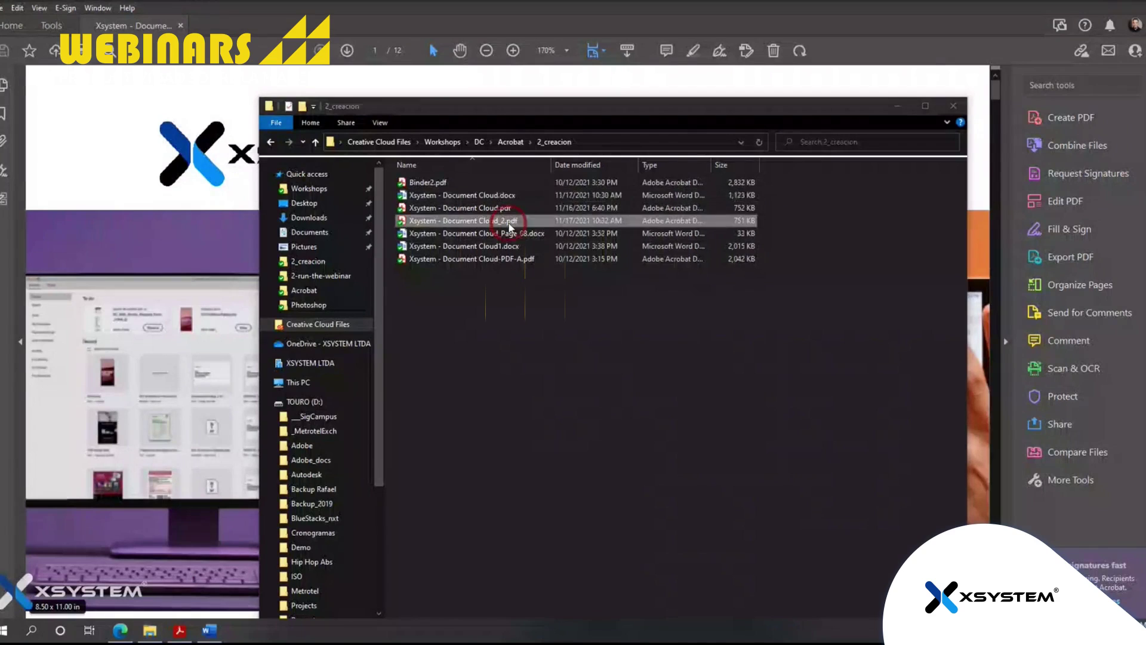
left_click(3, 115)
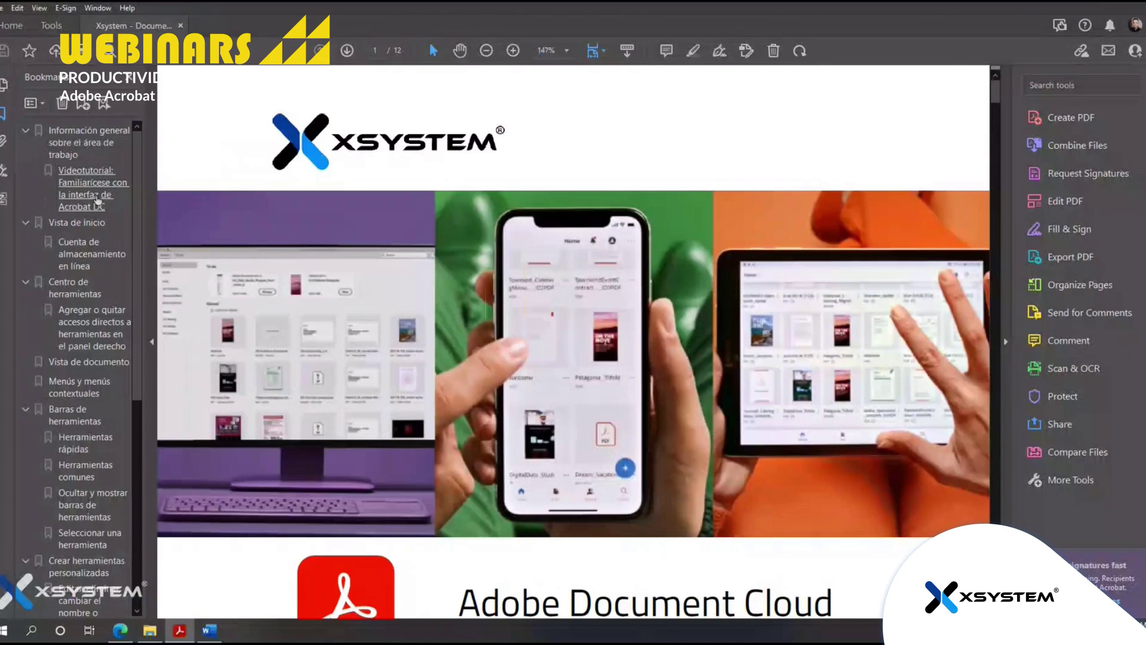
Test the bookmark links from the "Videotutorial" entry through the toolbar topics to "Crear herramientas personalizadas"
left_click(88, 203)
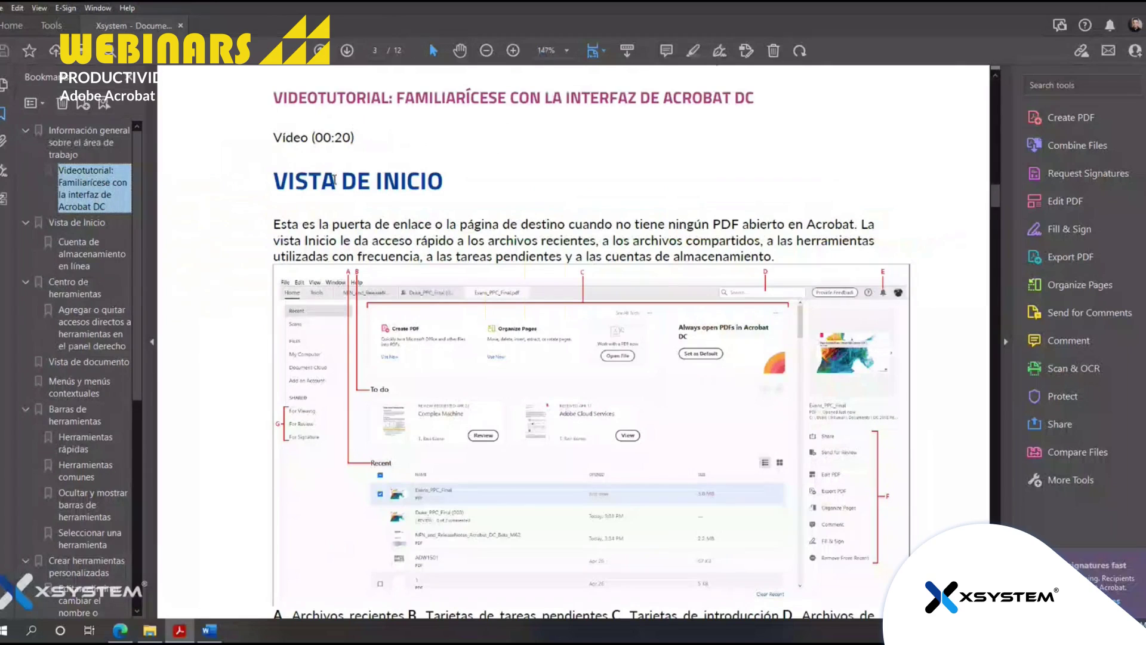
scroll(99, 436, "down", 1)
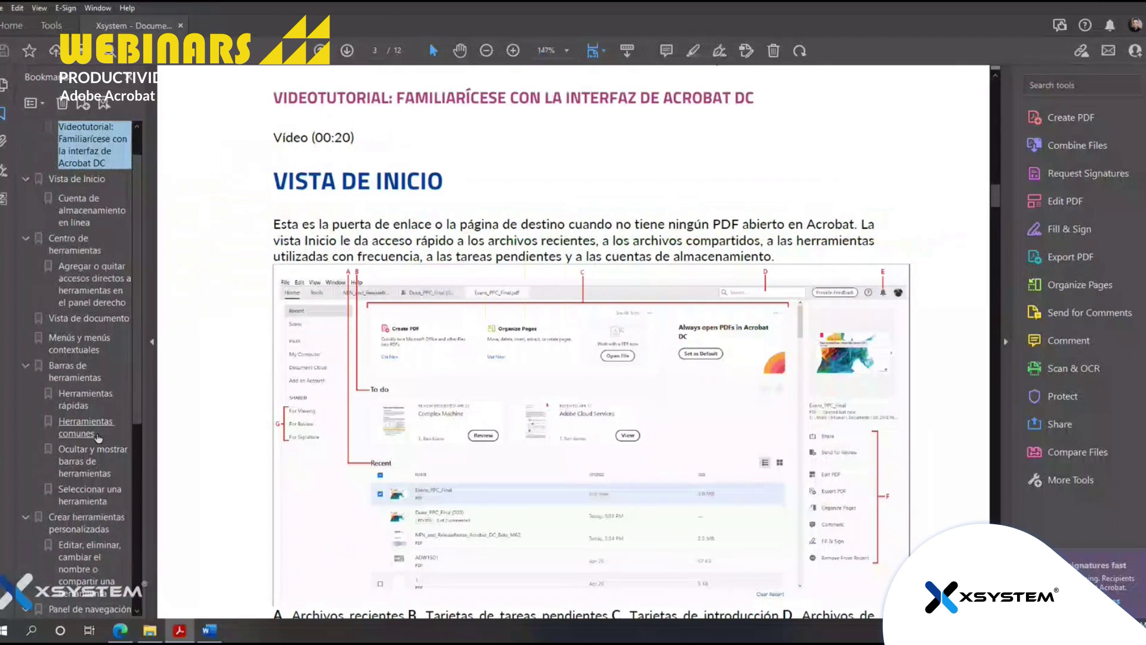
left_click(99, 433)
left_click(90, 461)
left_click(89, 494)
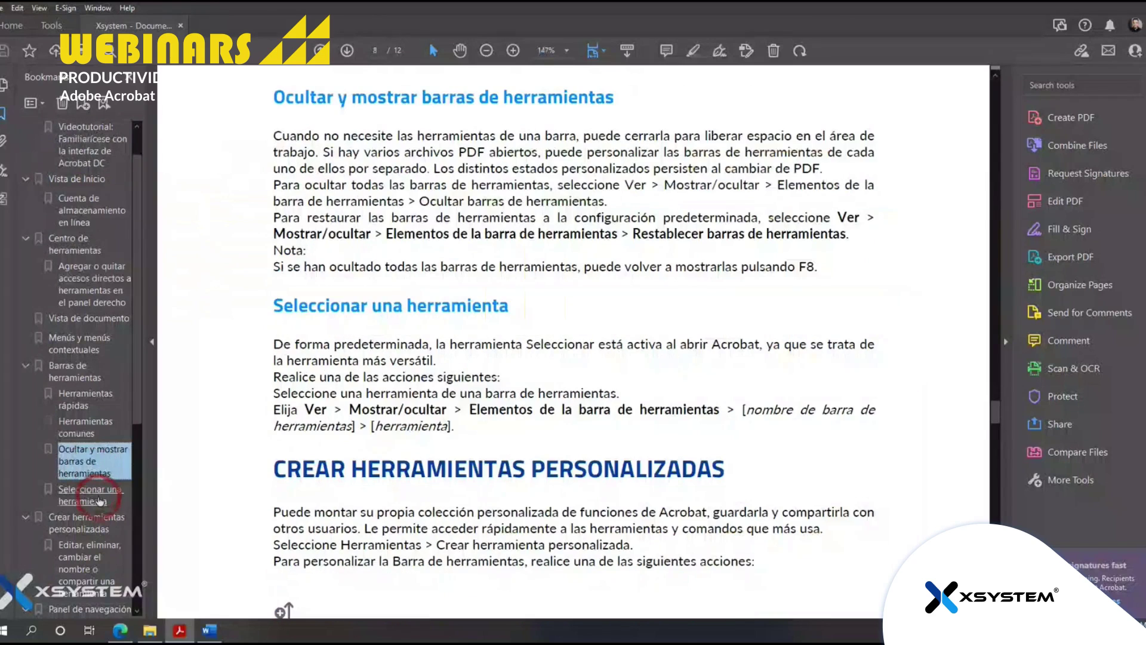
left_click(94, 527)
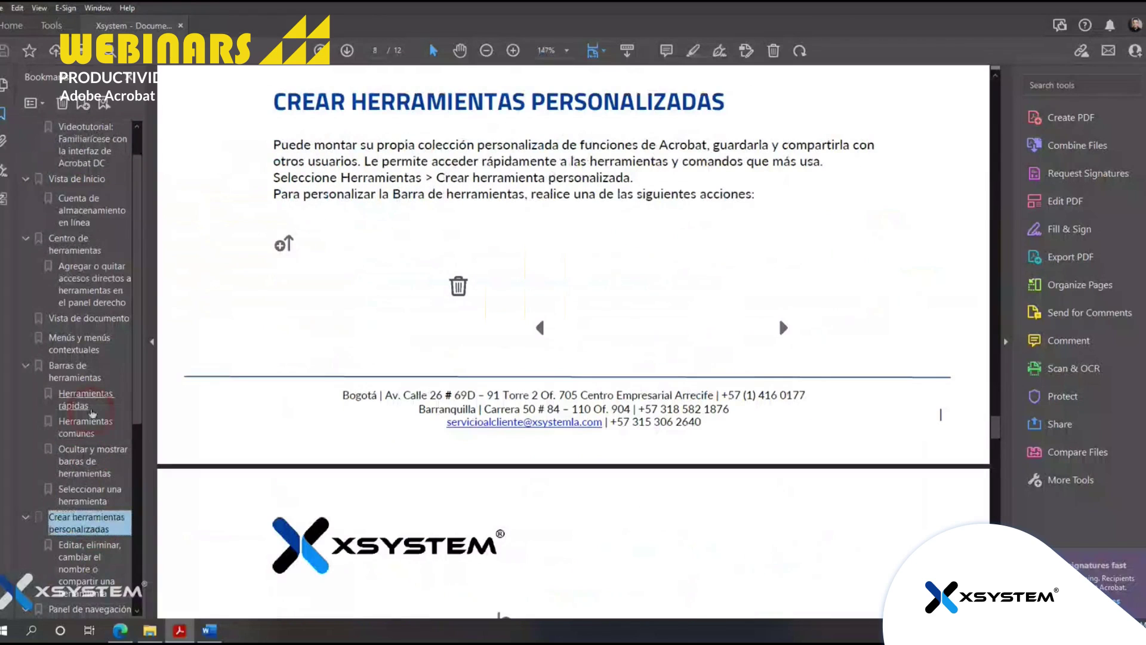
Collapse the bookmark branches with subentries from "Información general sobre el área de trabajo" down to "Crear herramientas personalizadas"
scroll(91, 413, "up", 1)
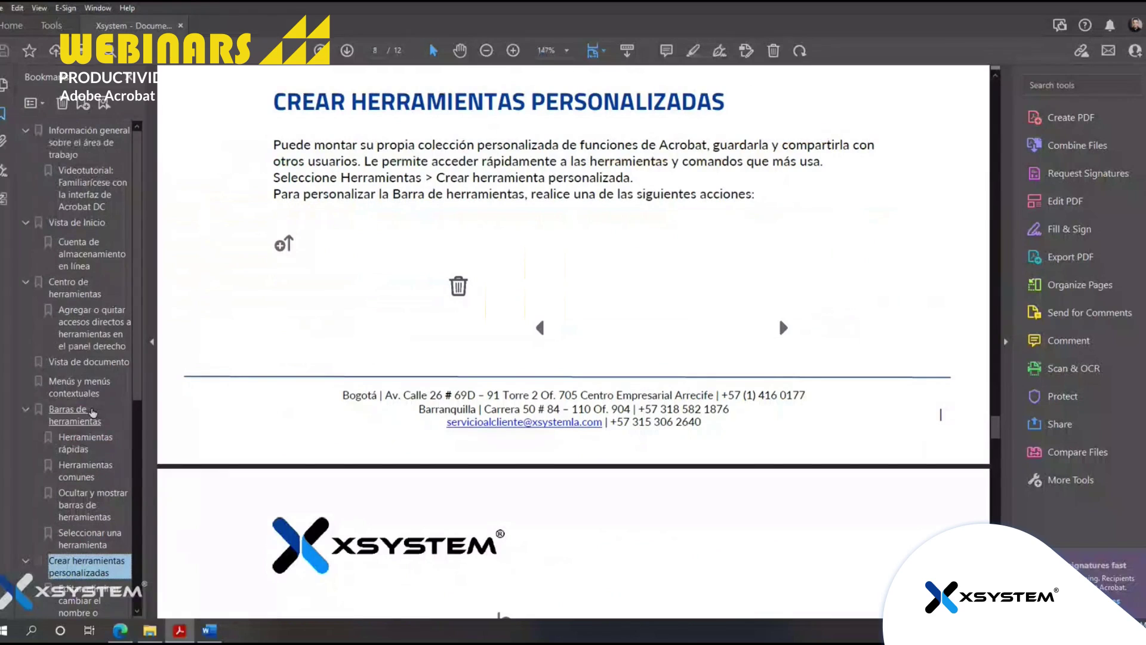
left_click(26, 132)
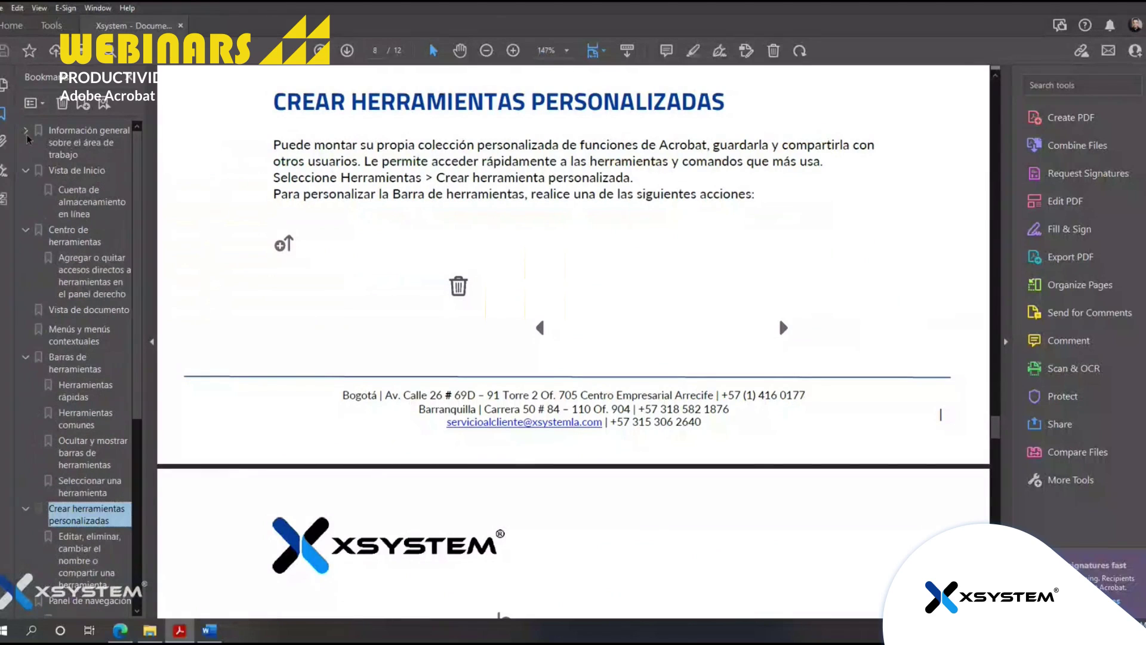
left_click(26, 168)
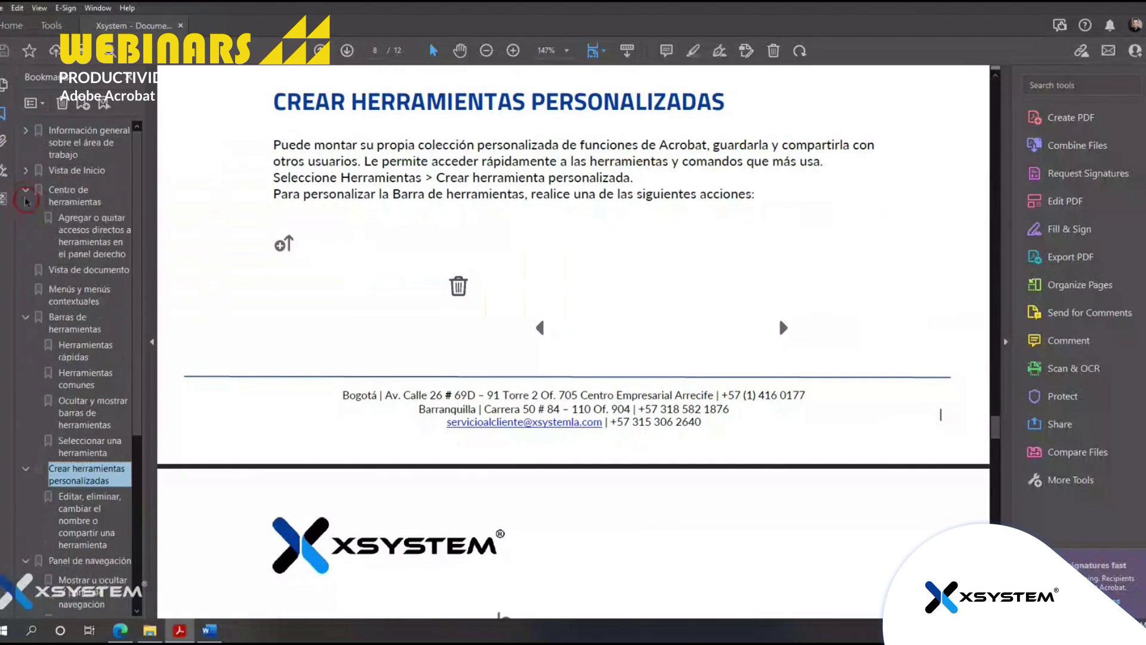
left_click(26, 202)
left_click(27, 268)
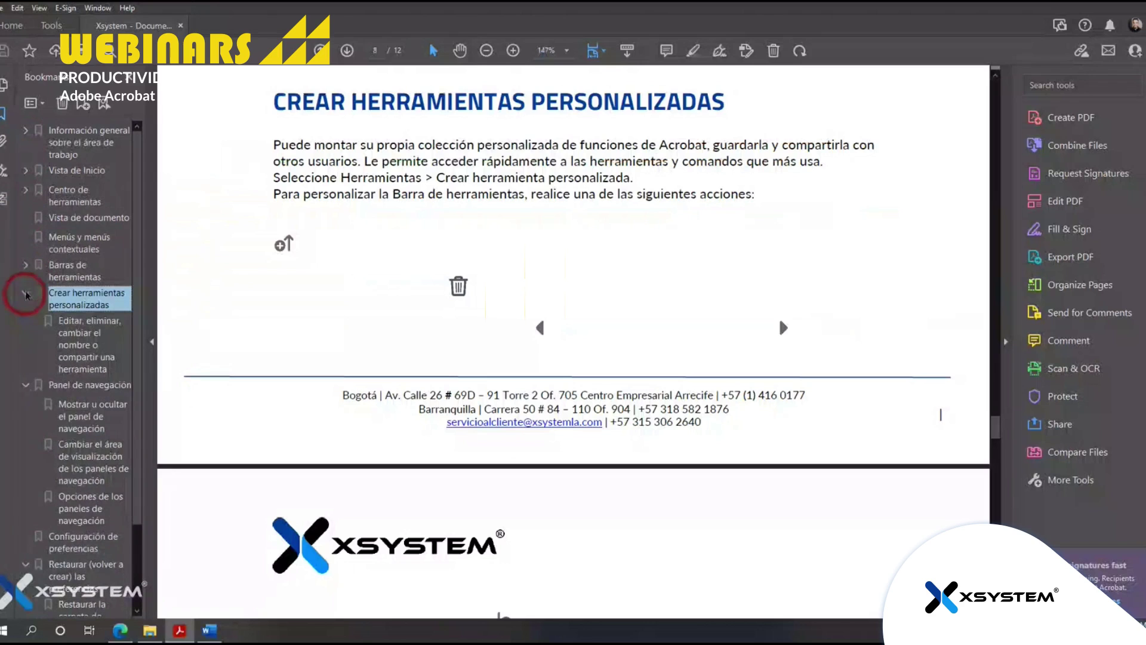
left_click(26, 293)
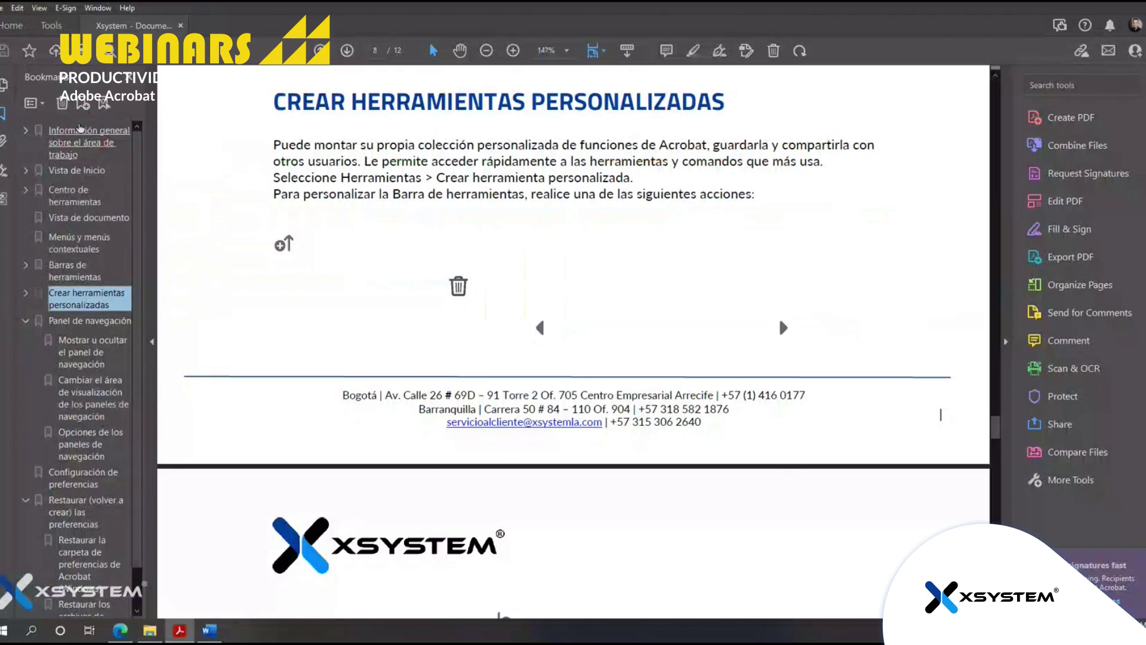
Delete all the PDF's bookmarks, starting with "Información general sobre el área de trabajo"
left_click(60, 131)
left_click(62, 104)
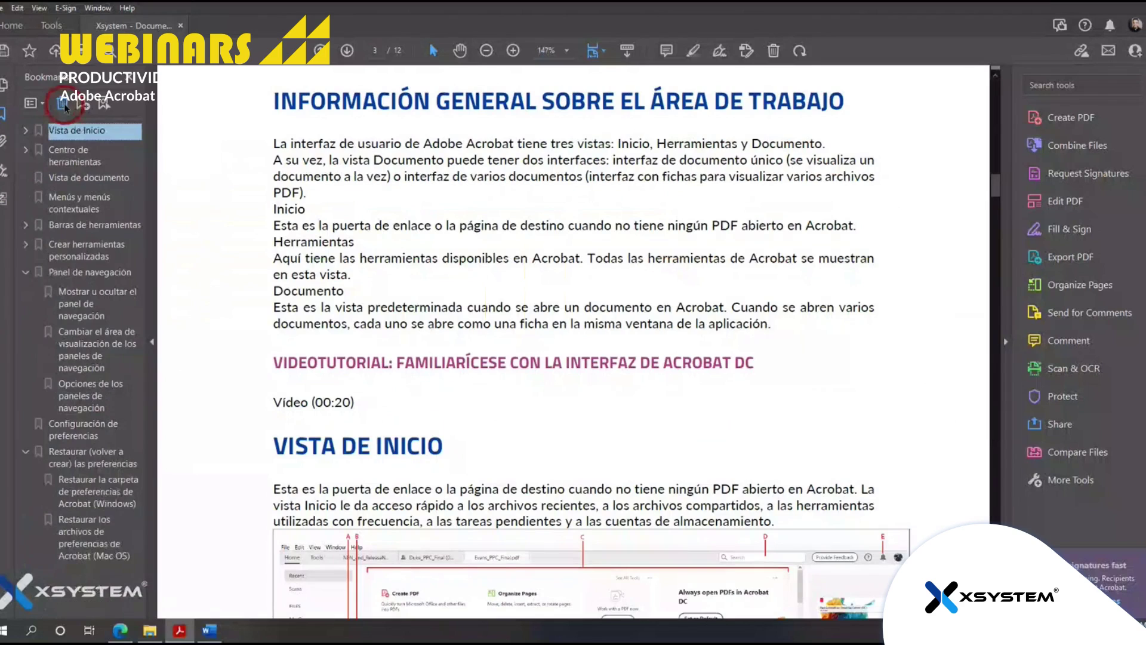
left_click(63, 104)
left_click(63, 104)
left_click(63, 104)
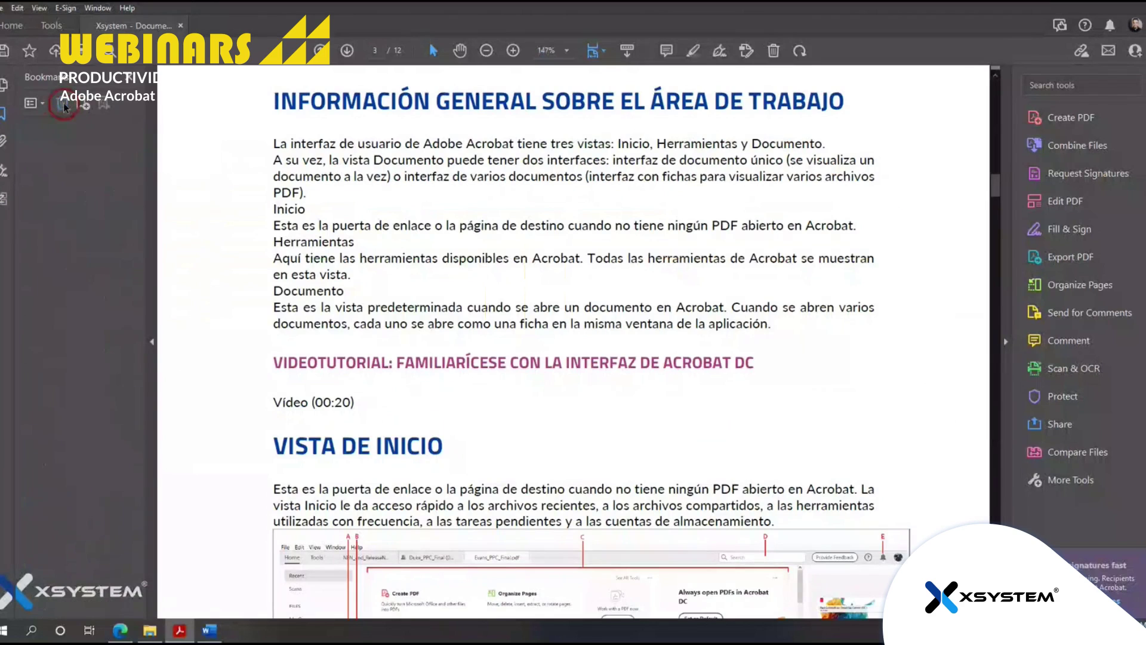
left_click(84, 192)
left_click(536, 298)
Generate new bookmarks from the document structure using the H1 and H2 elements
scroll(537, 302, "up", 8)
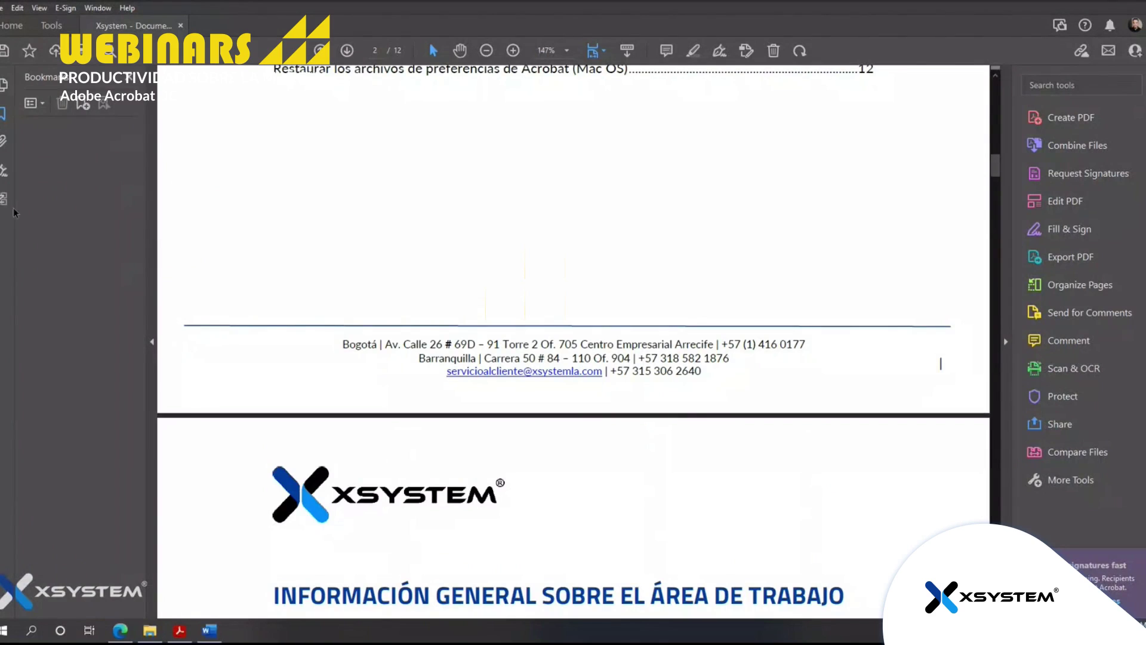
left_click(41, 106)
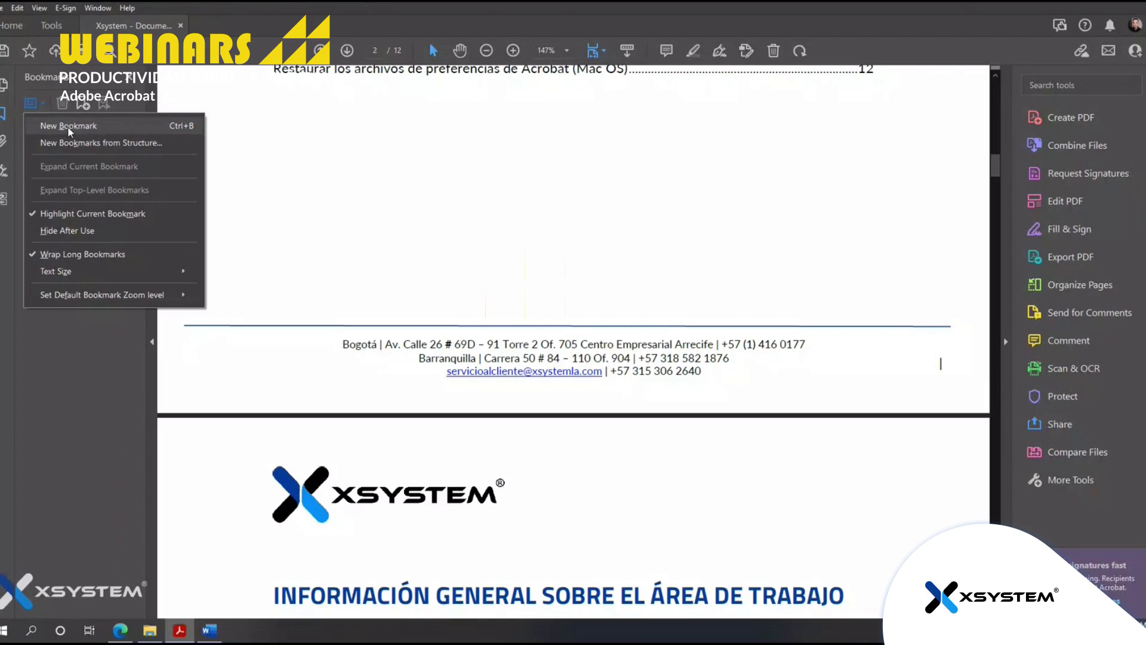
left_click(95, 143)
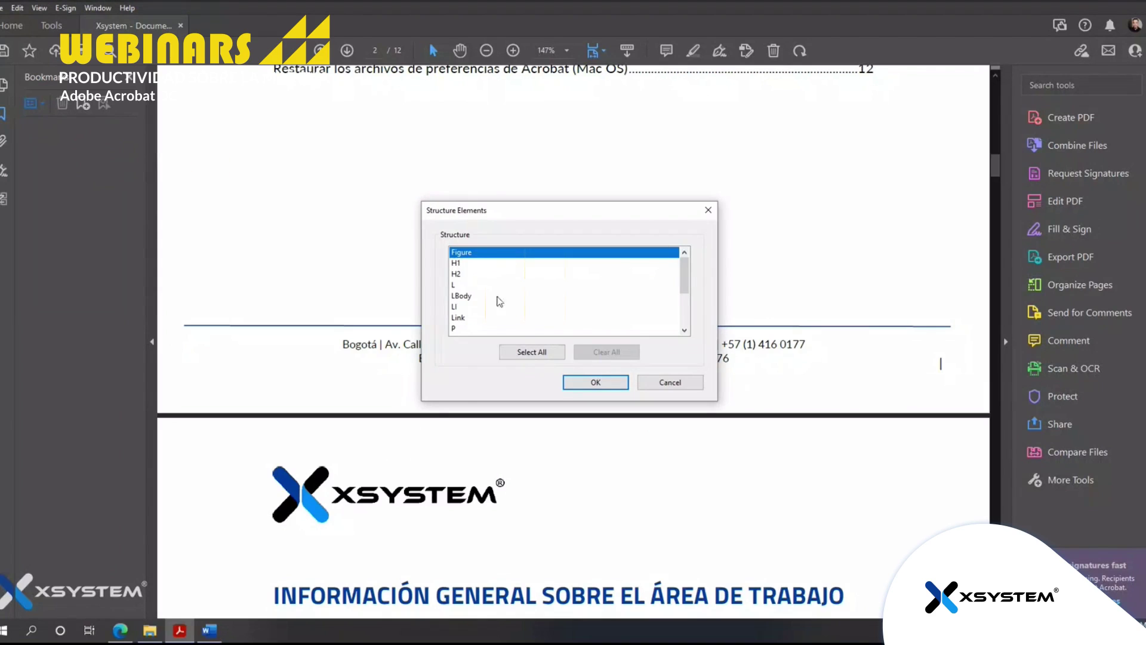
left_click(462, 266)
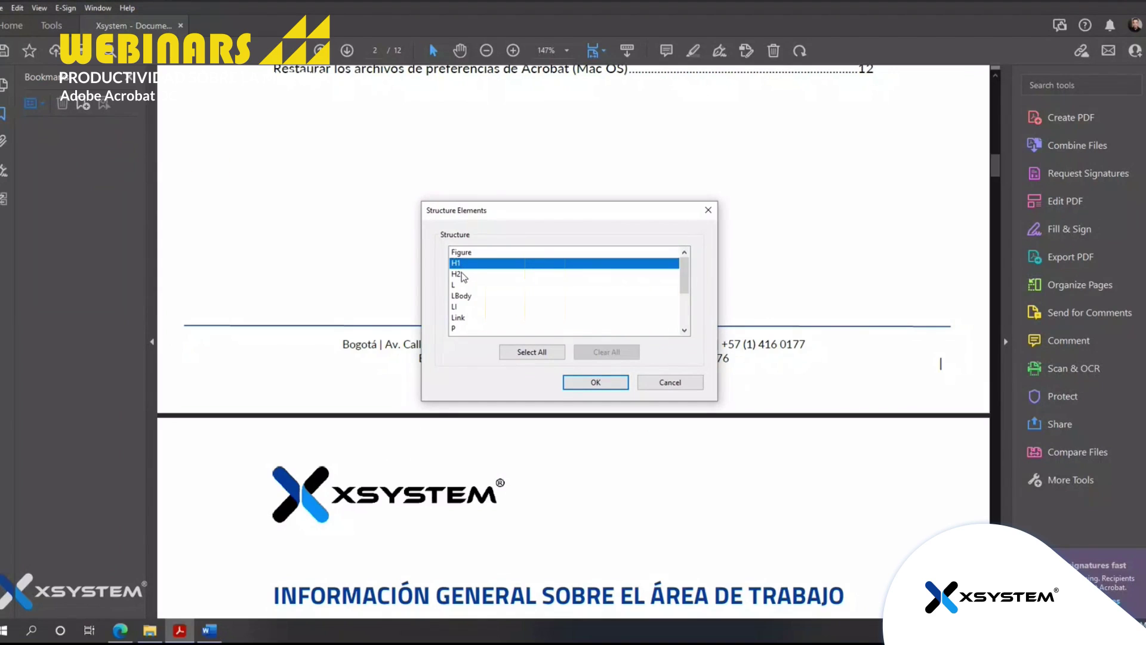
left_click(463, 274)
left_click(463, 275, "ctrl")
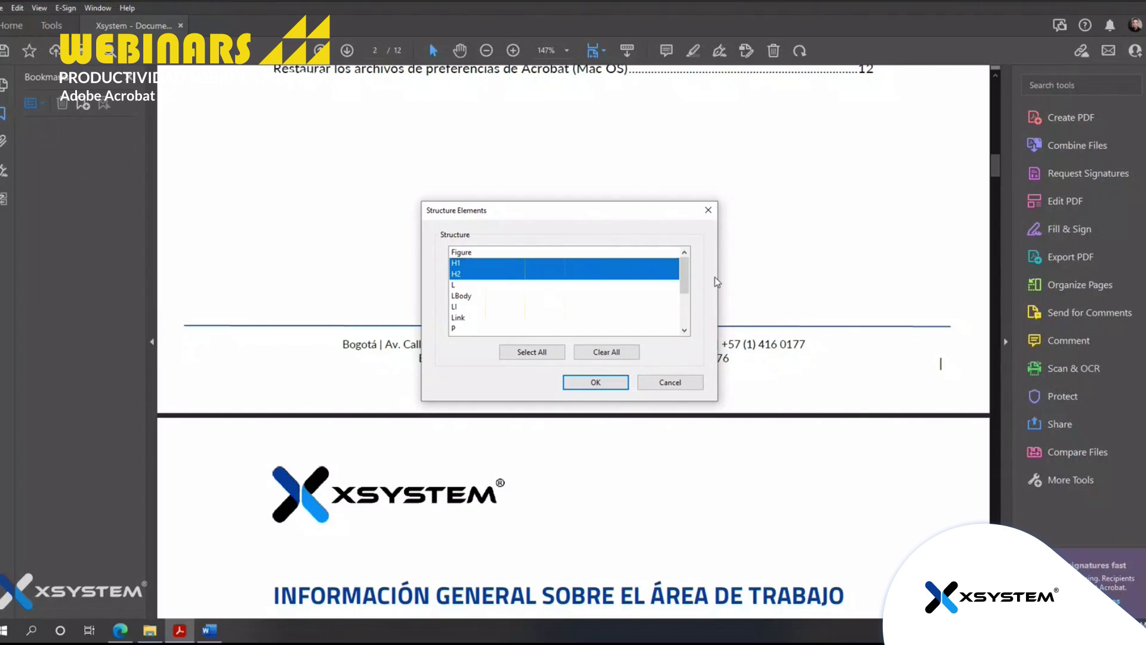
left_click_drag(685, 290, 684, 263)
left_click(597, 385)
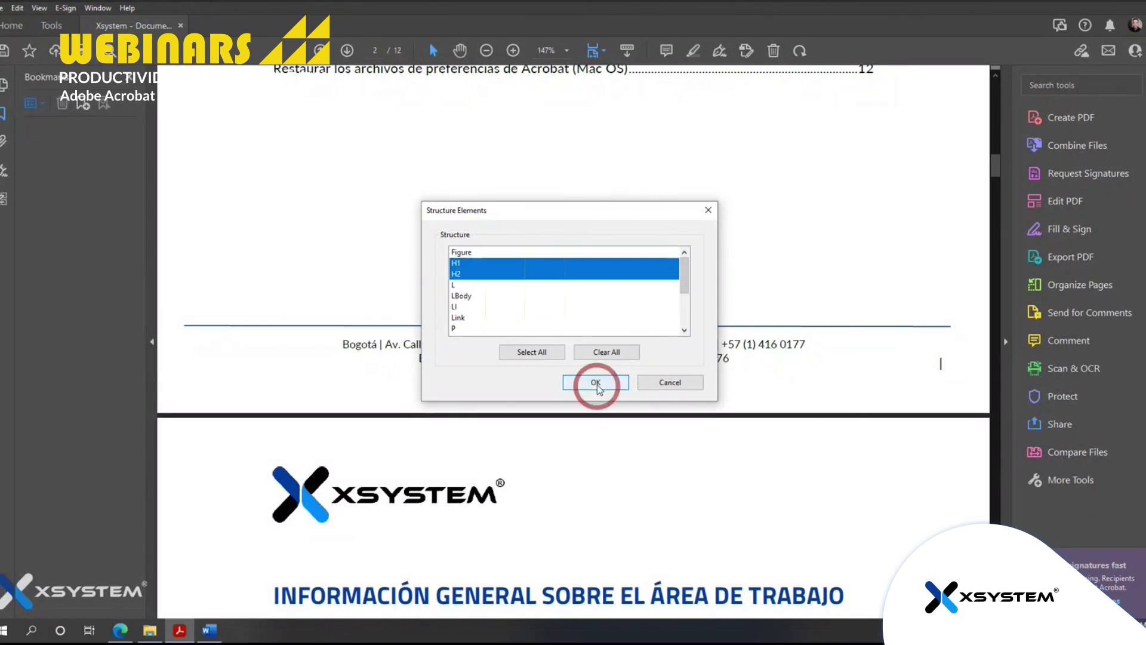
left_click(597, 385)
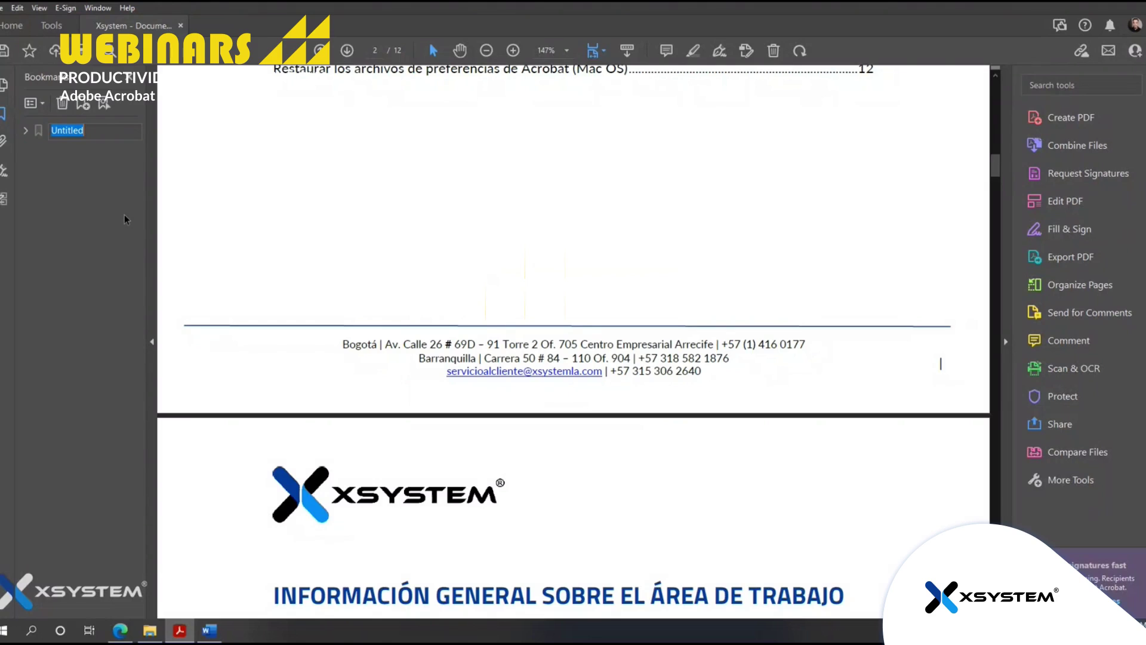
Name the new top-level bookmark "Acrobat DC"
type("Contenido")
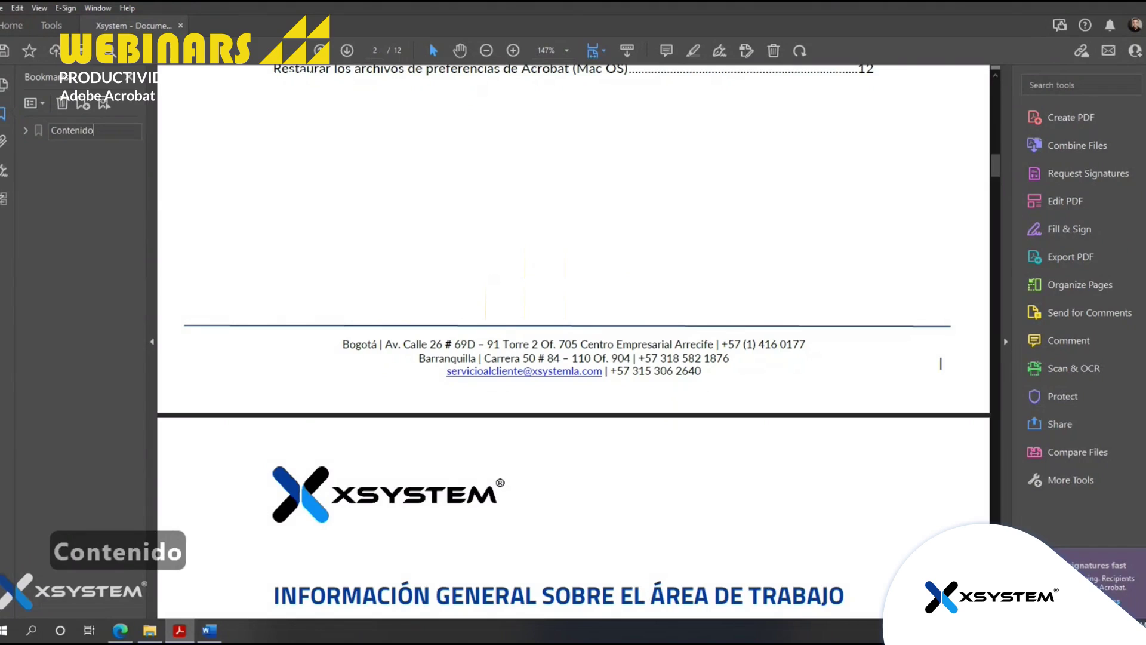
key("shift+Home")
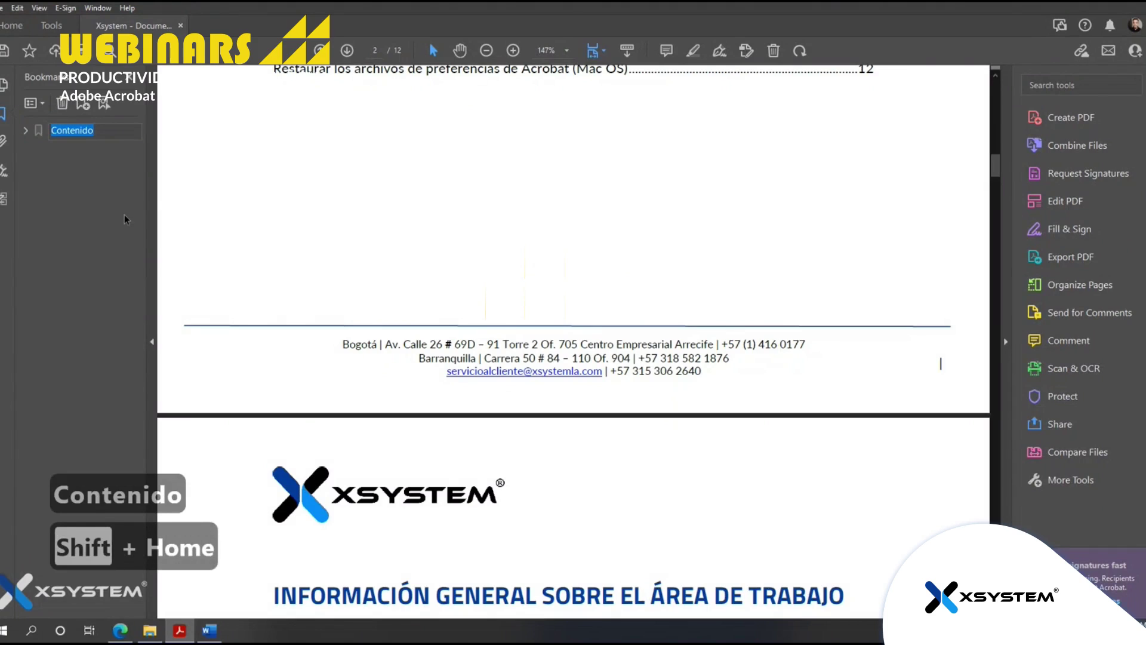
type("Acrobat DC")
key("Return")
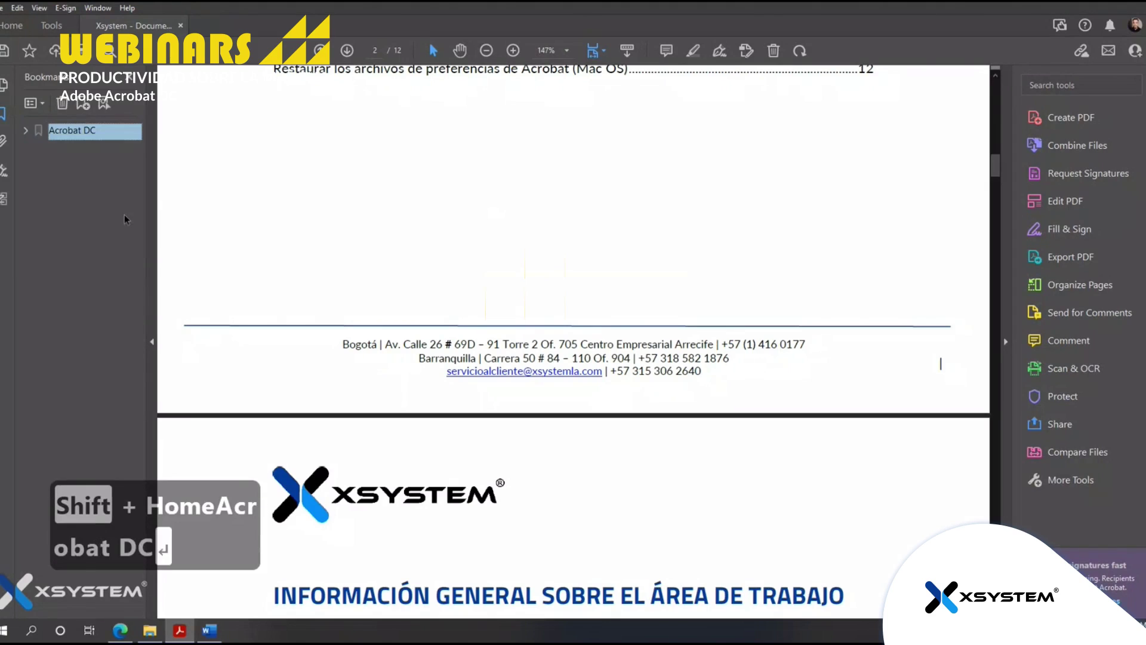
Expand the "Acrobat DC" bookmark and nest the "VIDEOTUTORIAL: FAMILIARÍCESE CON LA INTERFAZ DE ACROBAT DC" bookmark under "INFORMACIÓN GENERAL SOBRE EL ÁREA DE TRABAJO"
left_click(25, 130)
scroll(92, 354, "down", 5)
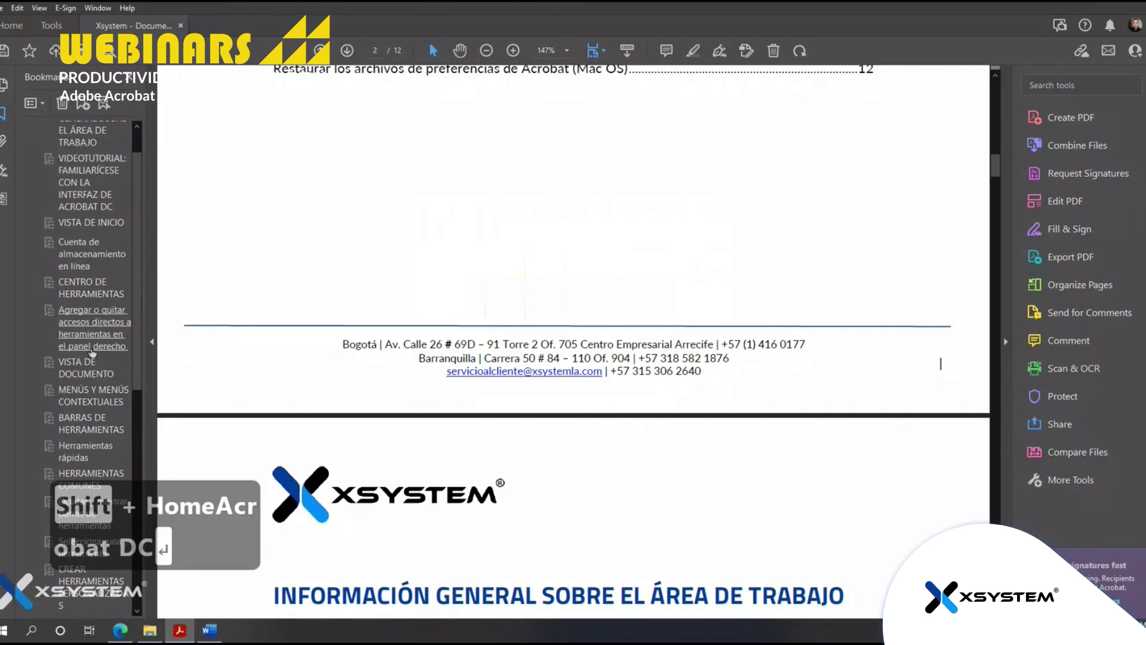
scroll(94, 353, "down", 6)
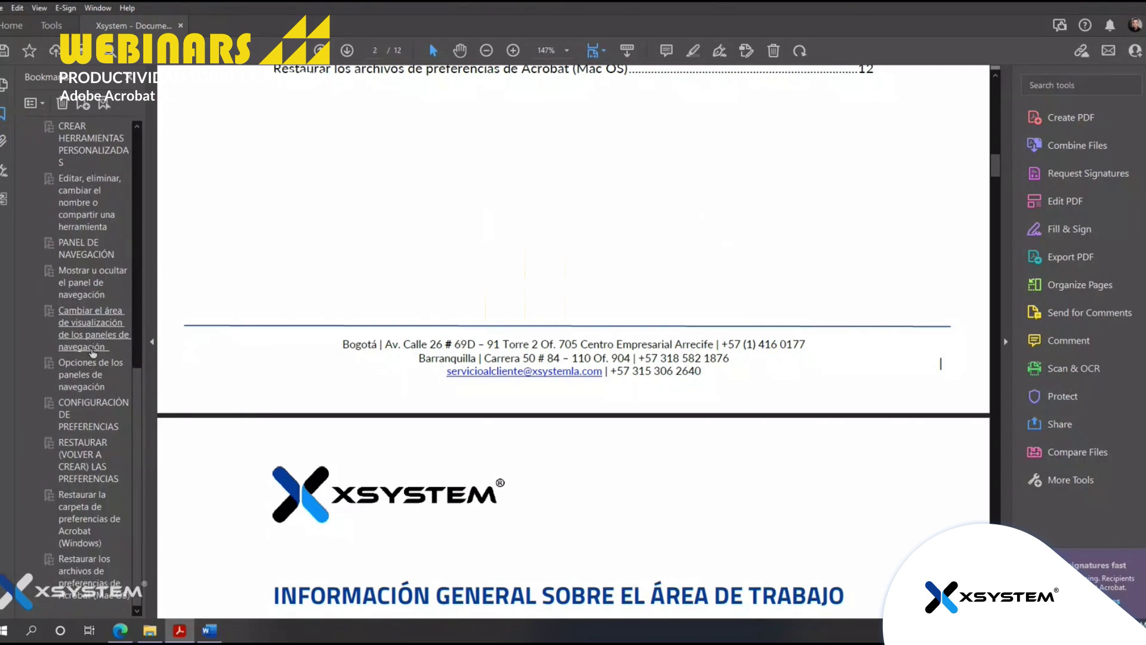
scroll(99, 347, "up", 10)
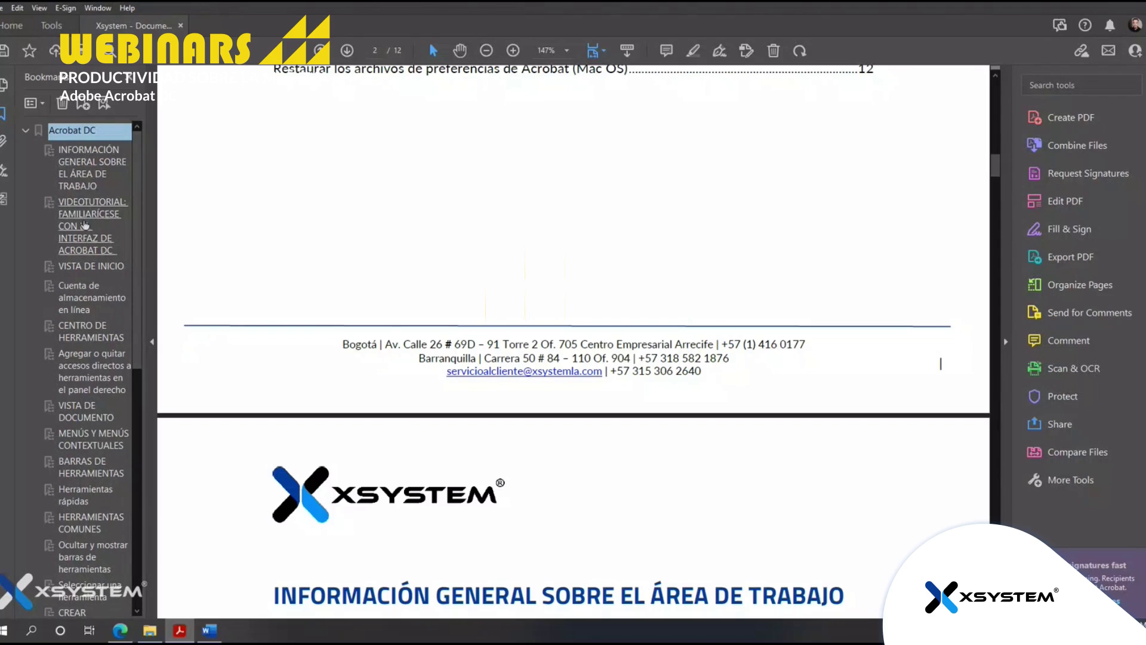
left_click_drag(74, 214, 83, 174)
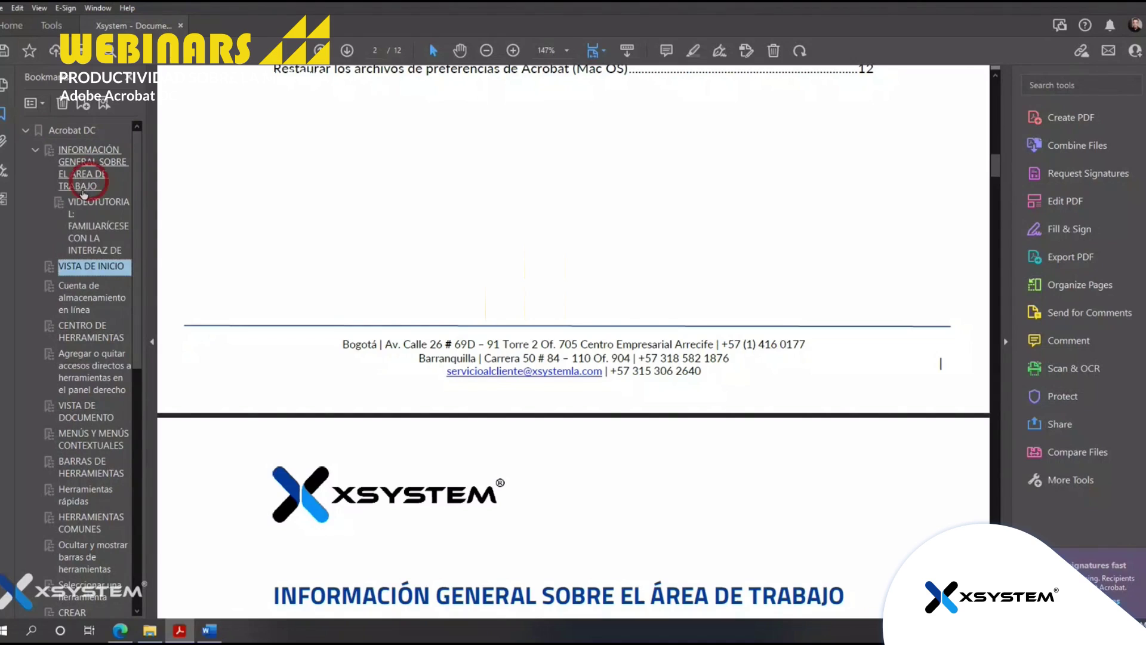
left_click(36, 150)
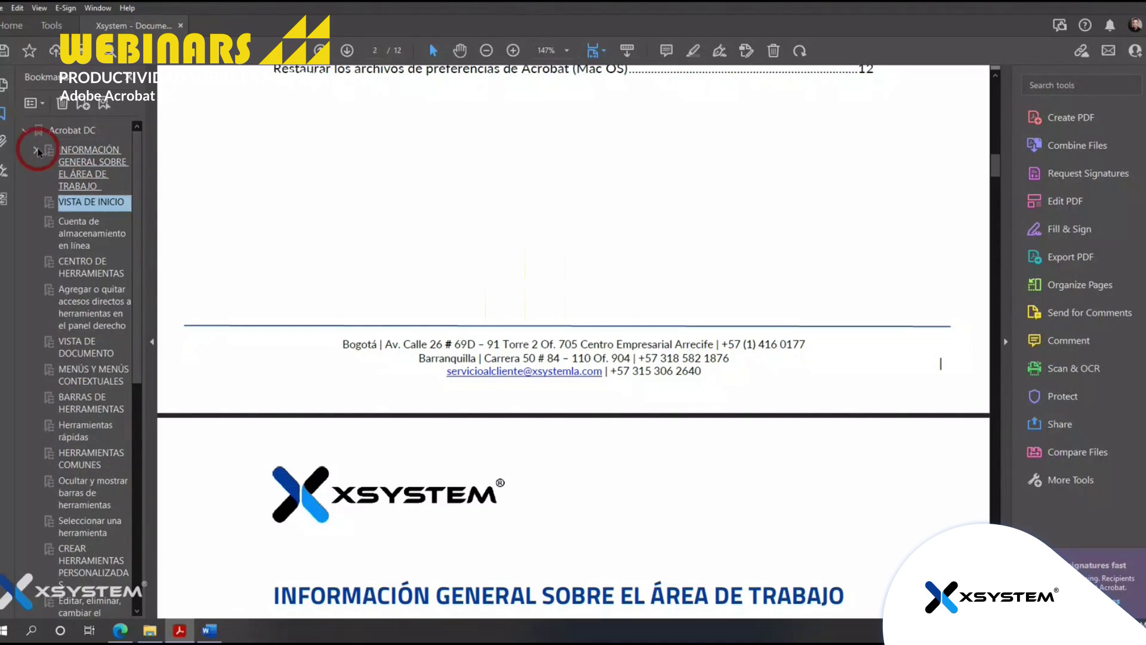
left_click(36, 150)
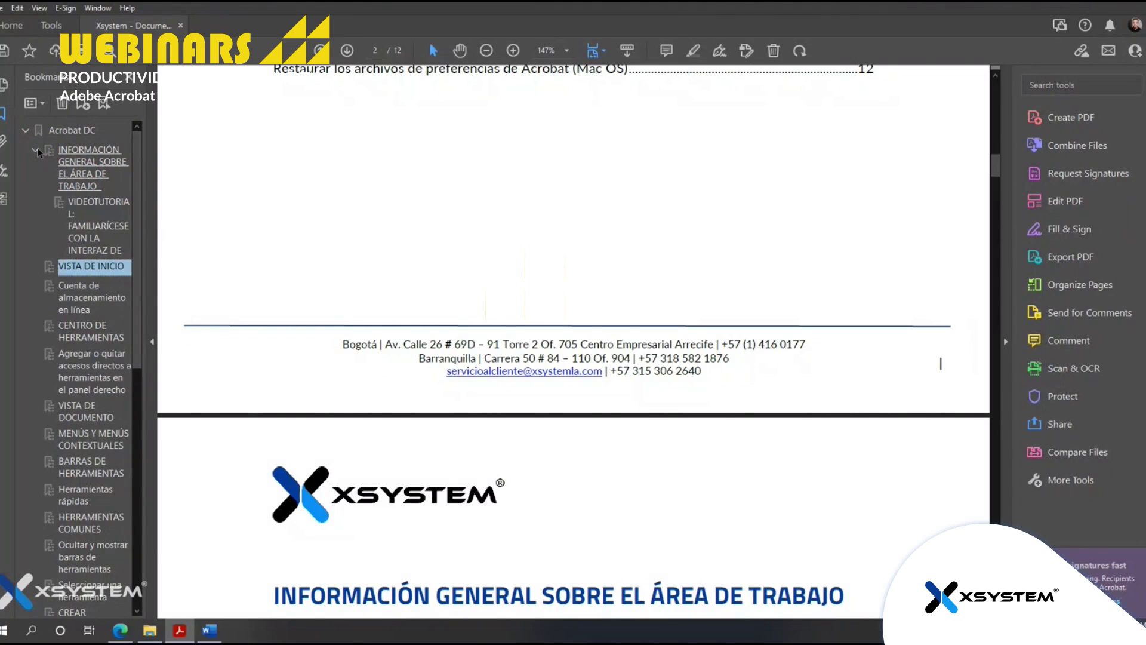
Delete the "INFORMACIÓN GENERAL SOBRE EL ÁREA DE TRABAJO" bookmark with its subentry and recreate it manually from the page 3 heading text
left_click(105, 153)
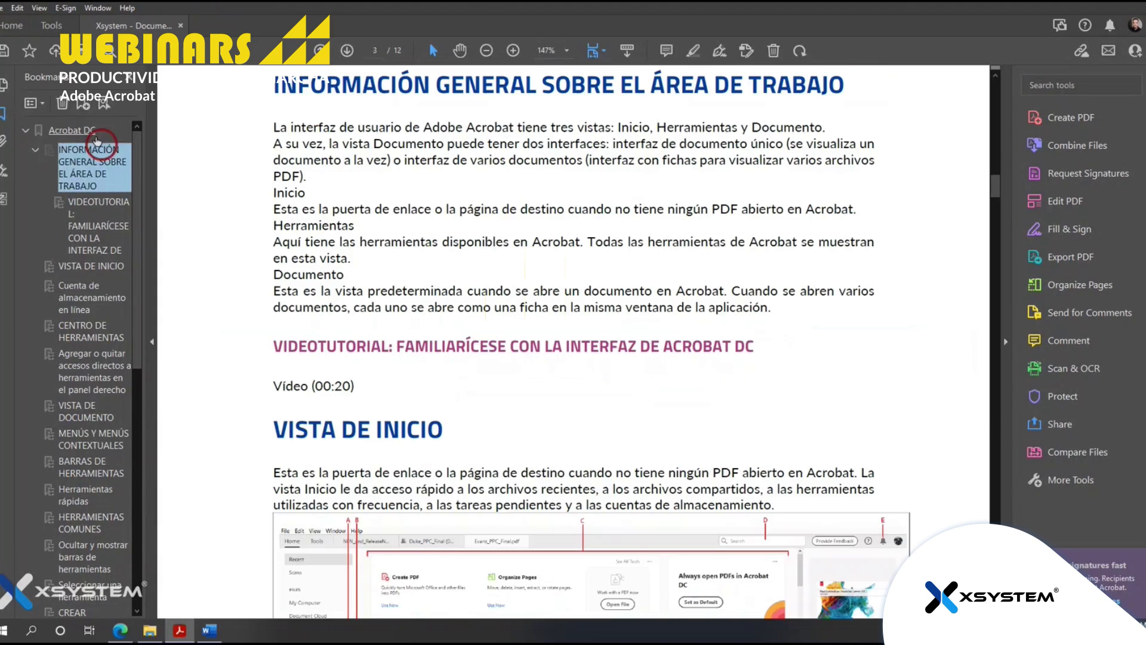
left_click(252, 142)
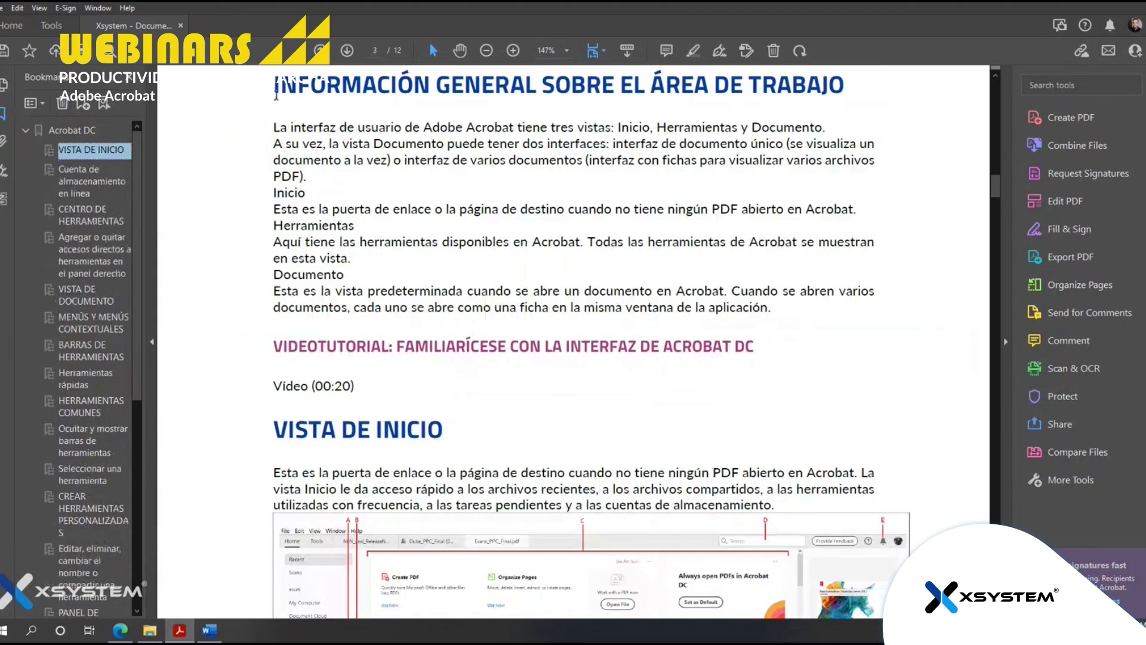
left_click_drag(272, 89, 806, 89)
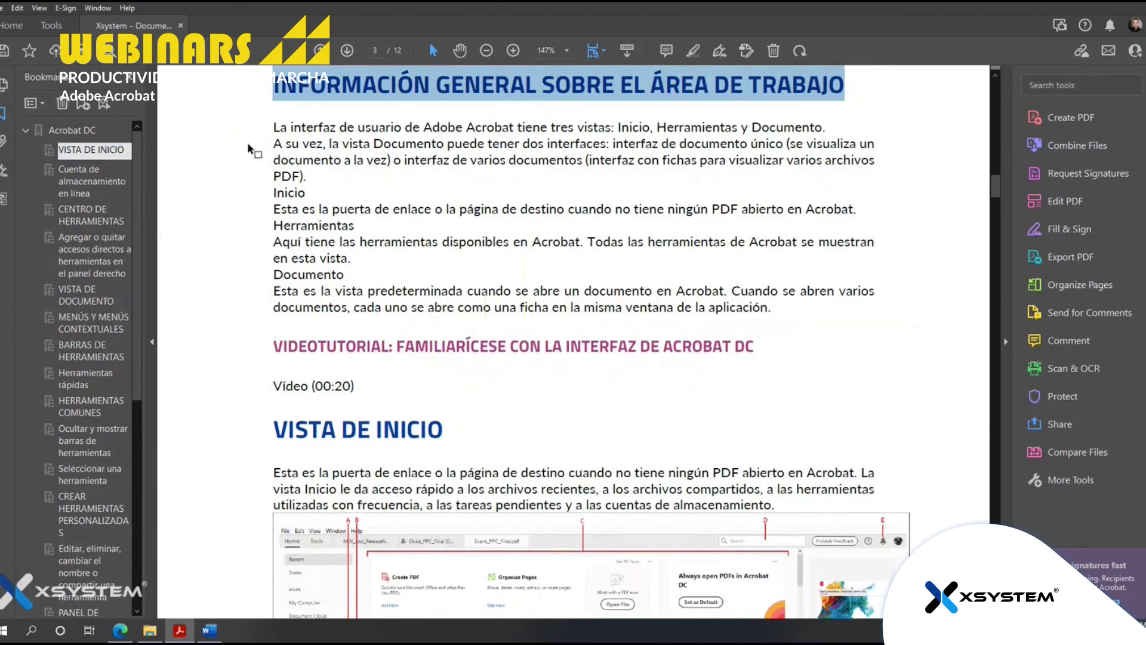
left_click(41, 104)
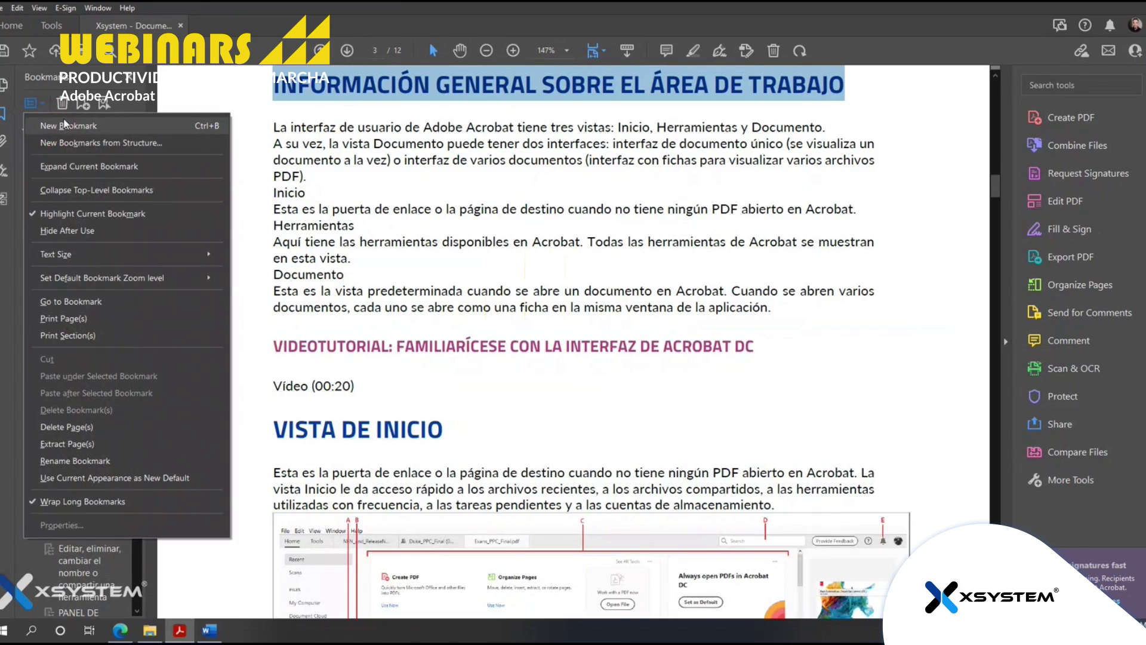
left_click(215, 127)
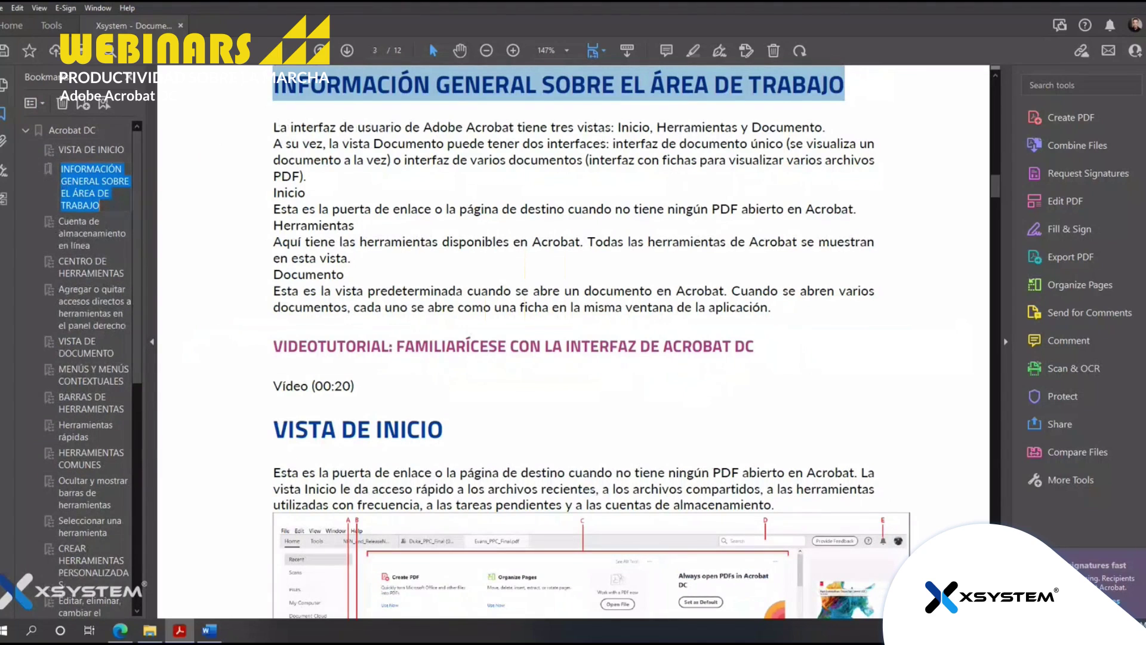
left_click(34, 204)
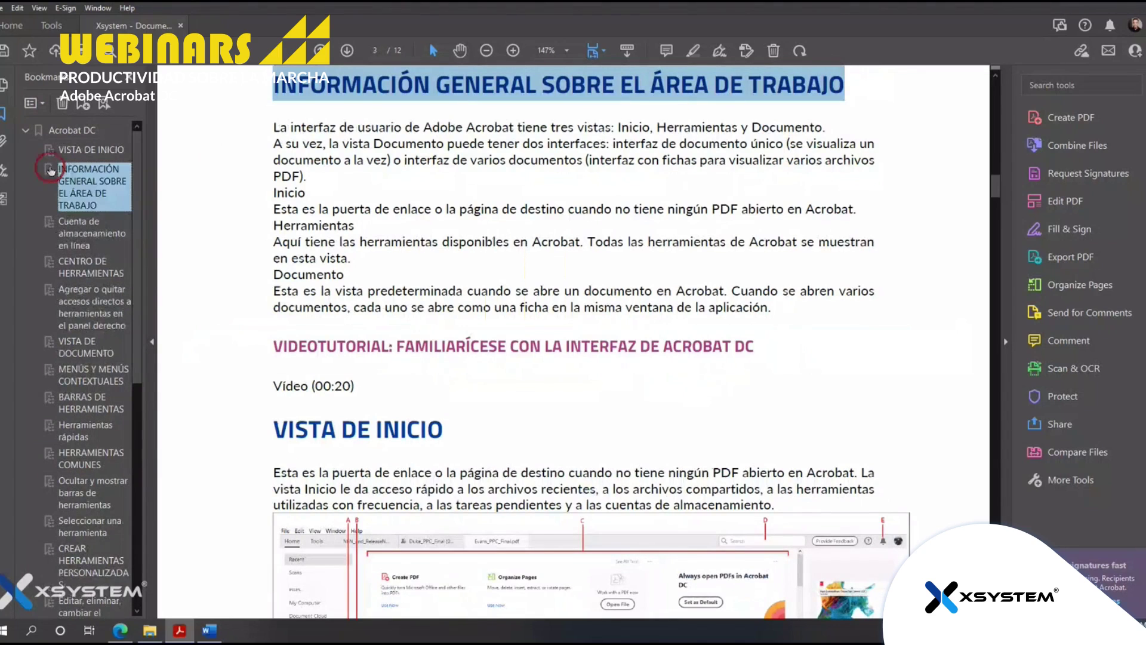
Set the appearance of the "INFORMACIÓN GENERAL SOBRE EL ÁREA DE TRABAJO" bookmark to bold style and yellow color
right_click(91, 192)
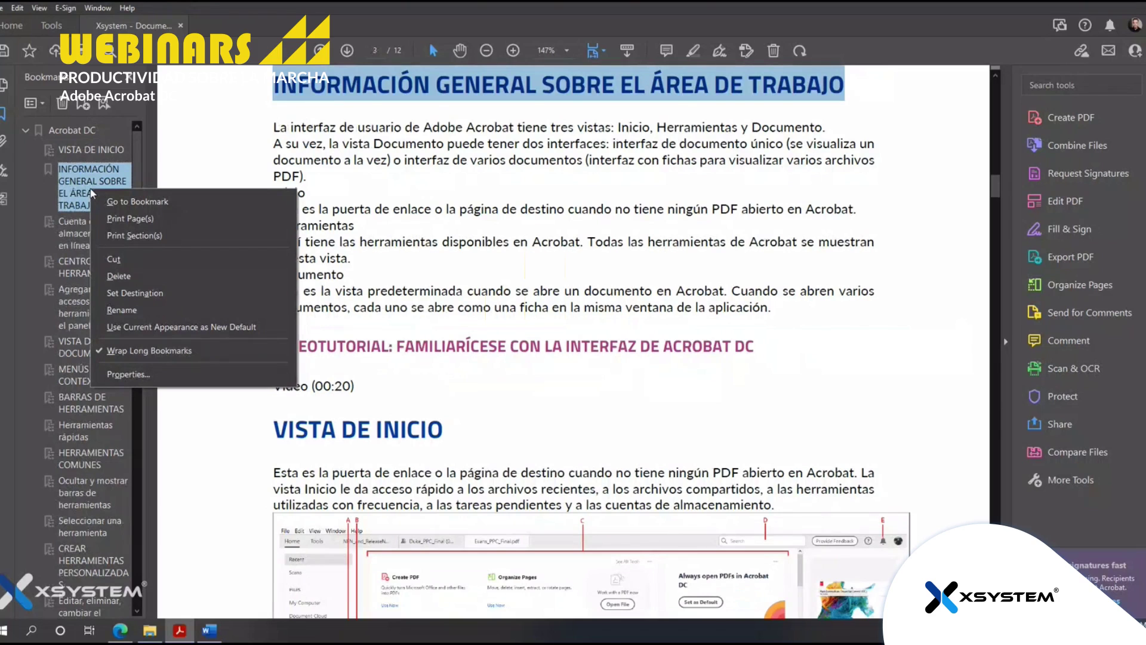
left_click(138, 375)
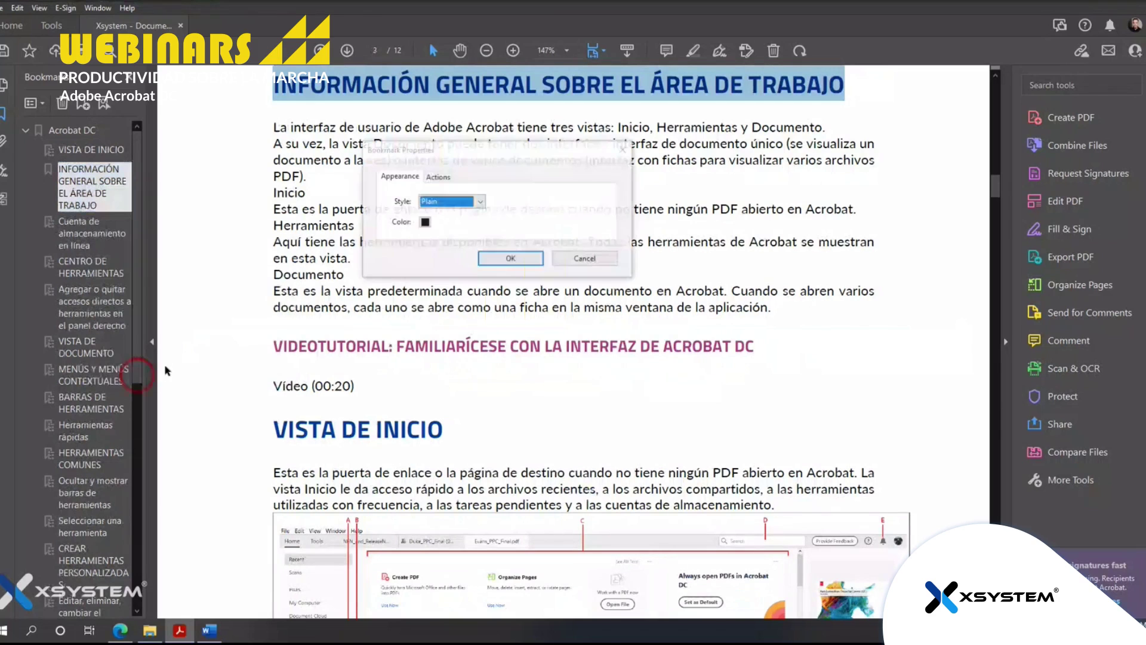
left_click(478, 202)
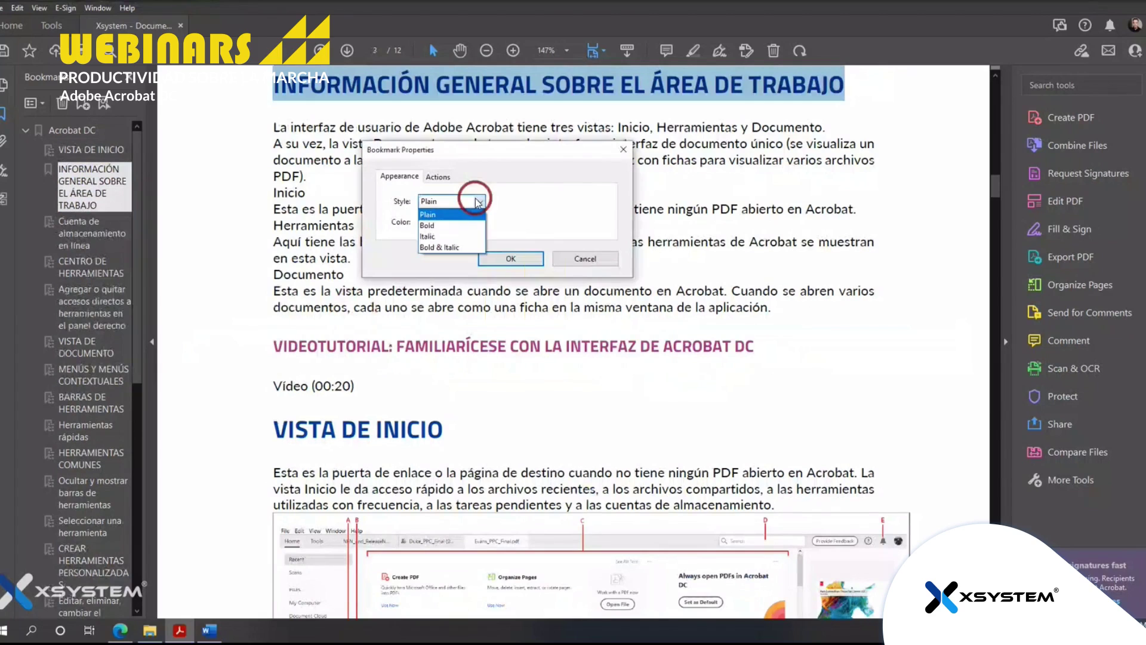
left_click(443, 225)
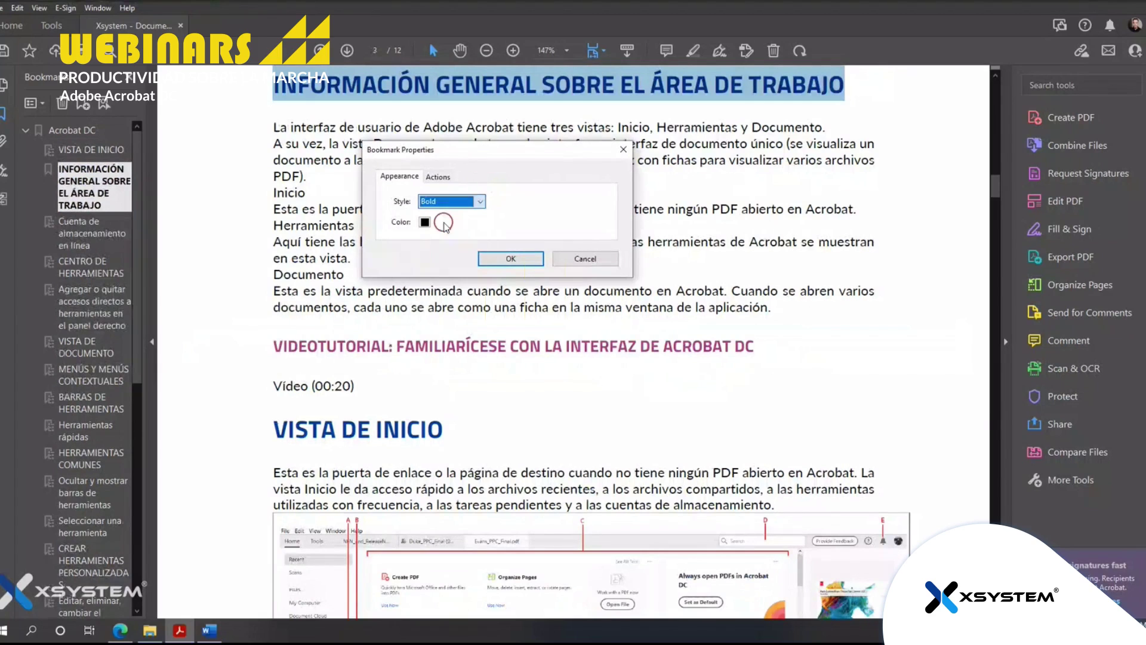
left_click(425, 222)
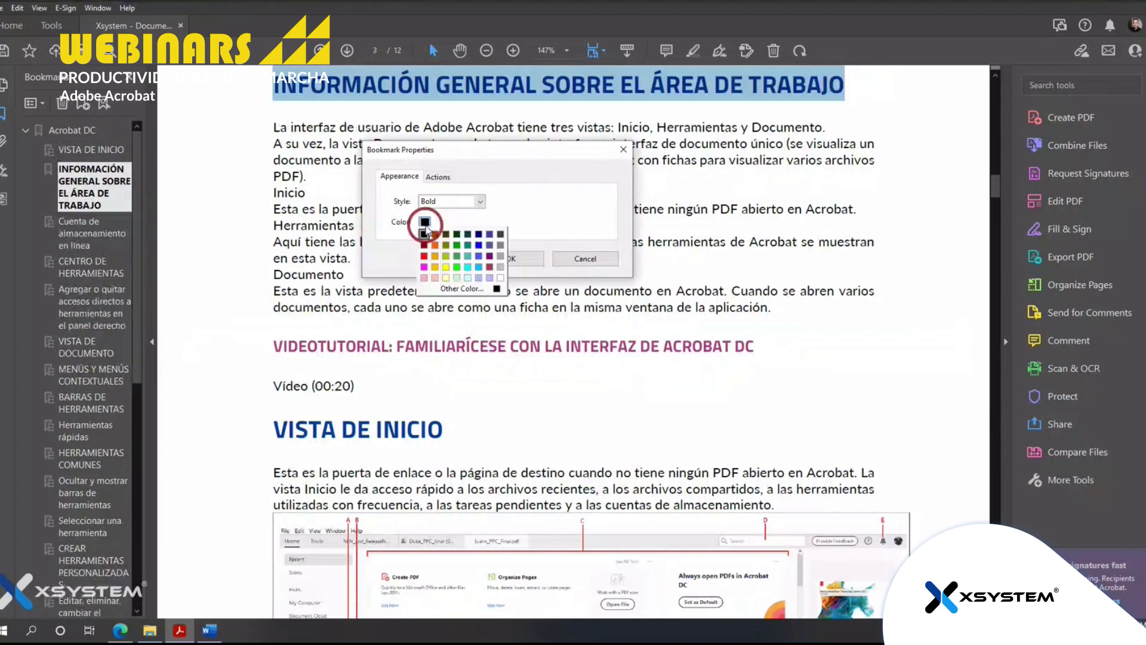
left_click(445, 267)
left_click(501, 259)
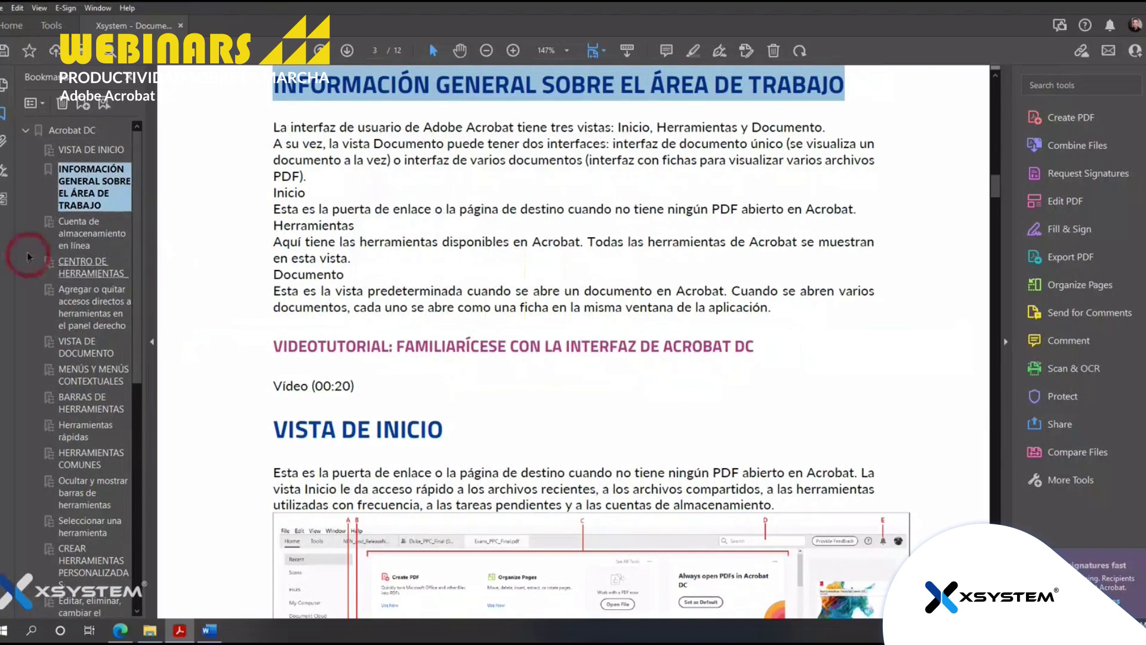
Go to the "Cuenta de almacenamiento en línea" section, test its "Trabajar con cuentas en línea" link and close the web page it opens
left_click(88, 250)
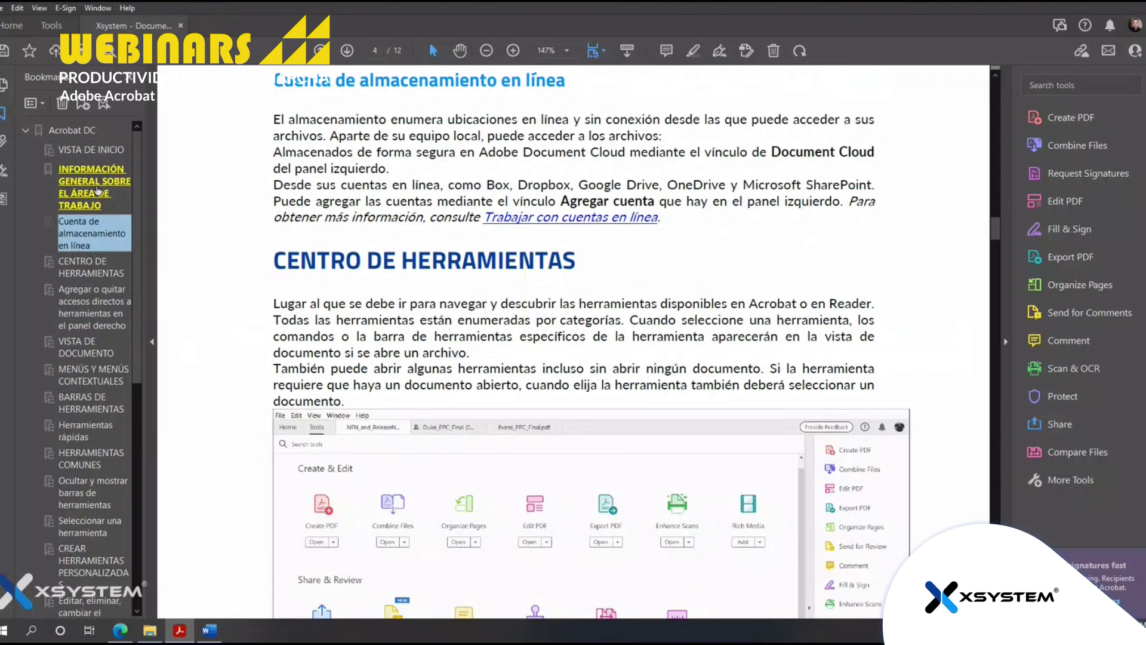
left_click(452, 320)
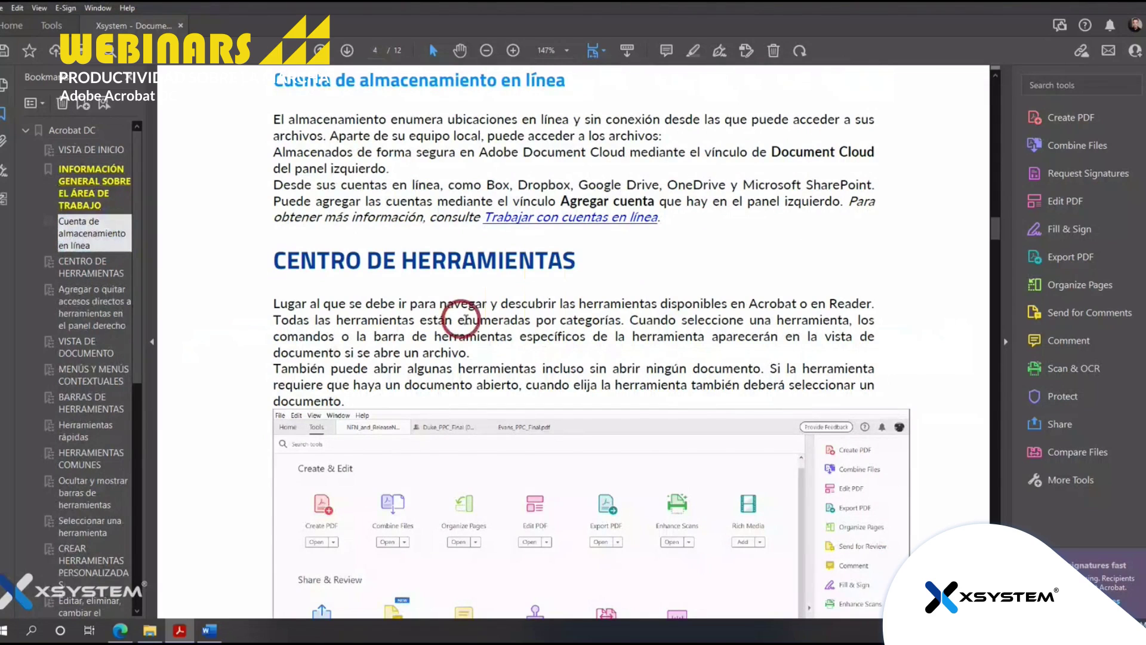
left_click(565, 225)
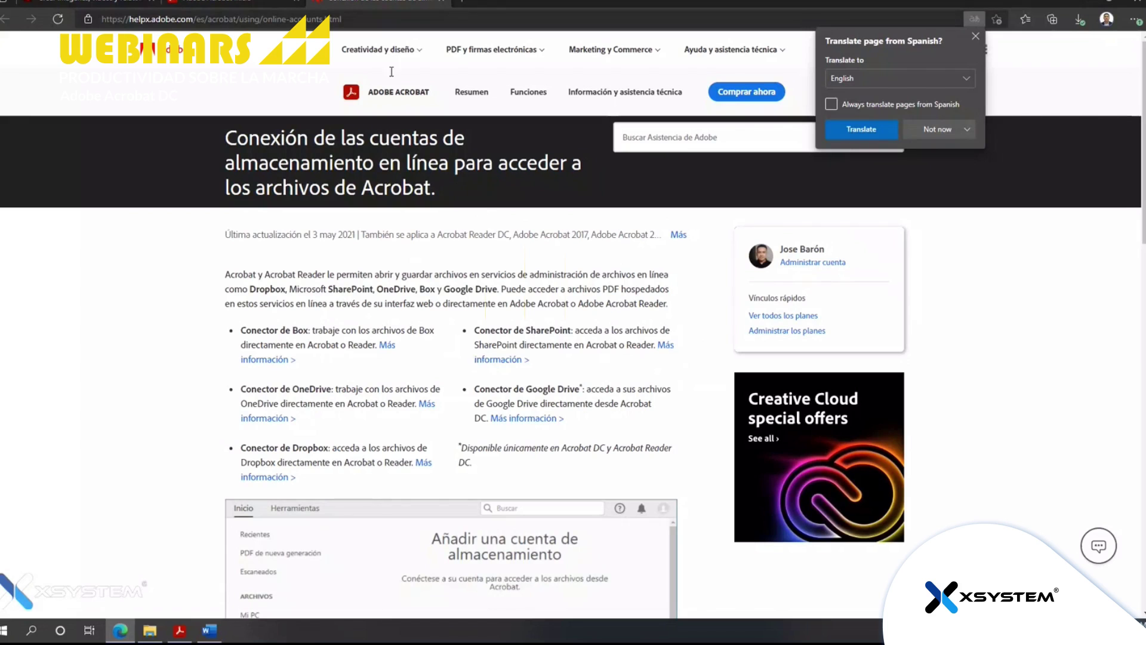
left_click(445, 5)
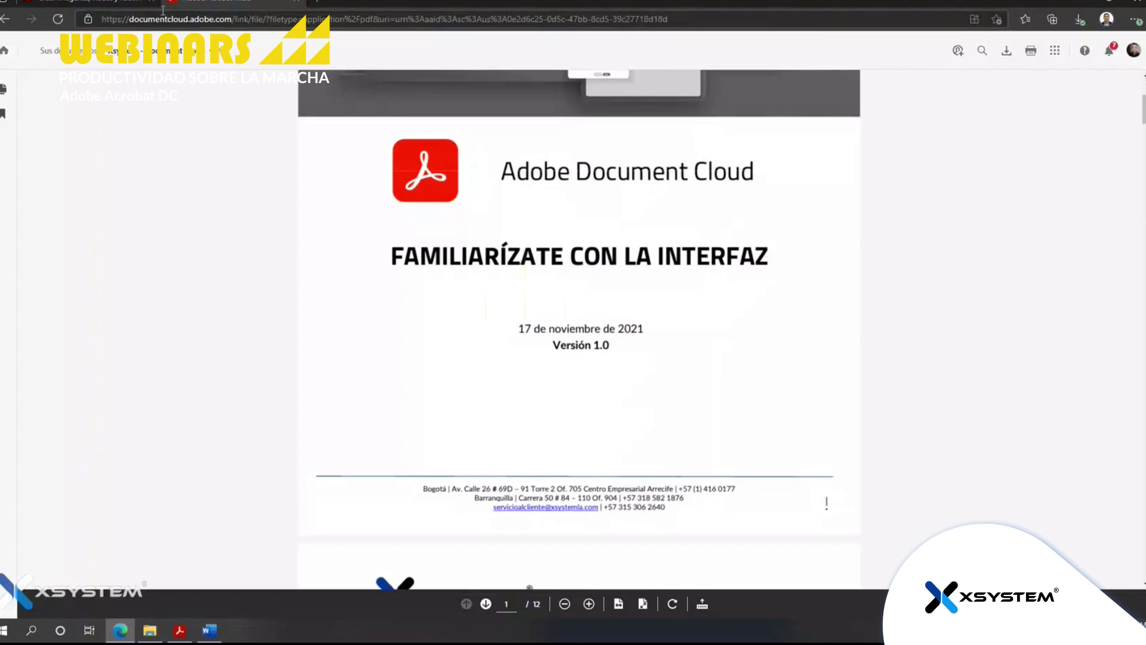
Switch to the "MARCADORES E HIPERVÍNCULOS" presentation page in the browser, perform a copy there and return to Acrobat
left_click(89, 3)
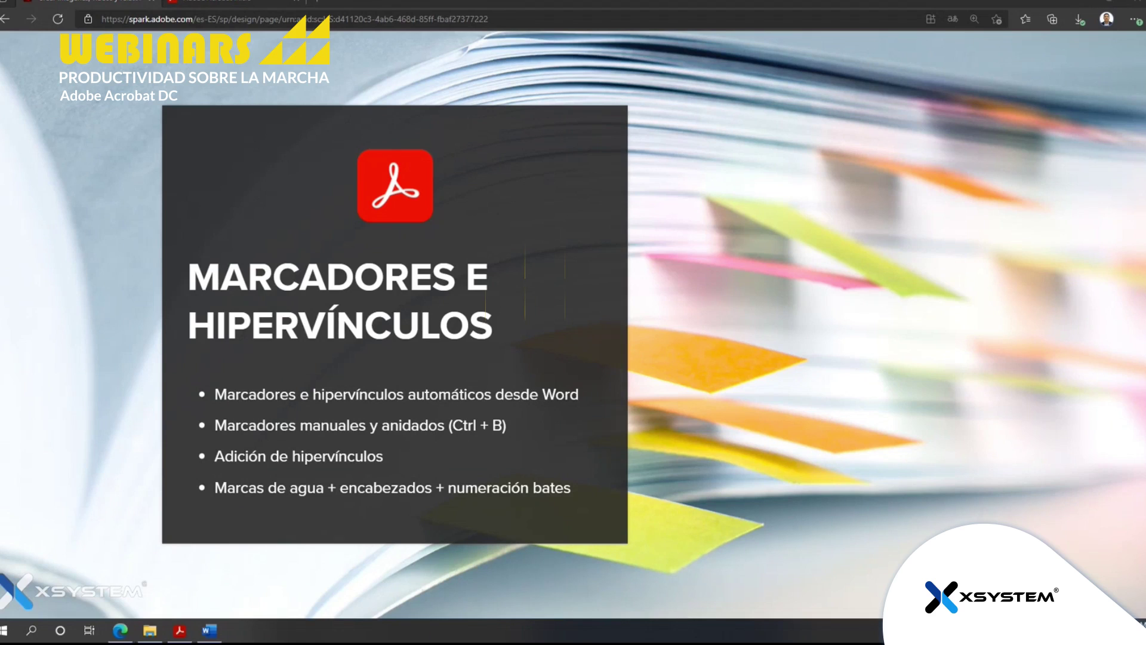
key("ctrl+c")
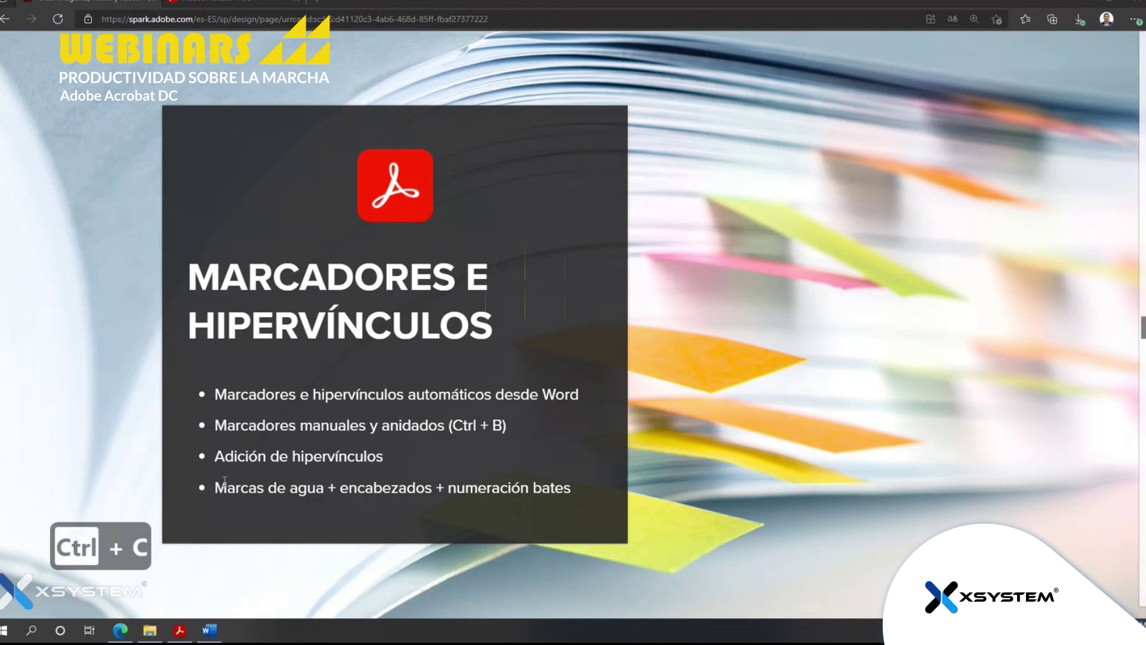
left_click(179, 630)
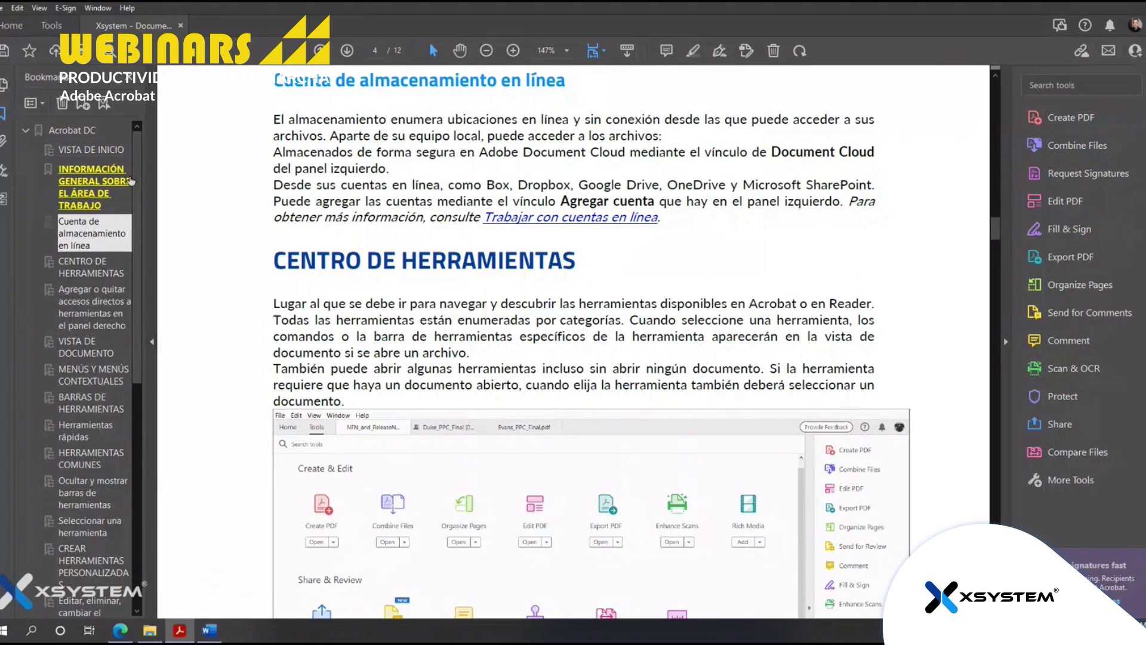
Add a web or document link area around the "VIDEOTUTORIAL: FAMILIARÍCESE CON LA INTERFAZ DE ACROBAT DC" heading on page 3
scroll(352, 212, "up", 10)
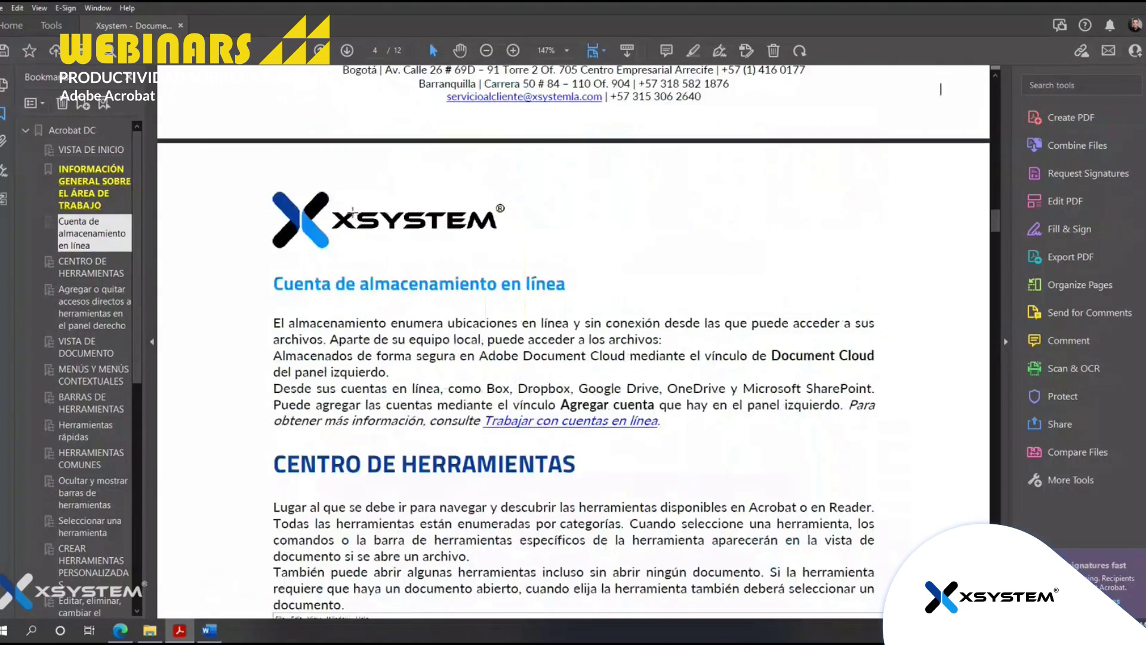
scroll(352, 211, "up", 6)
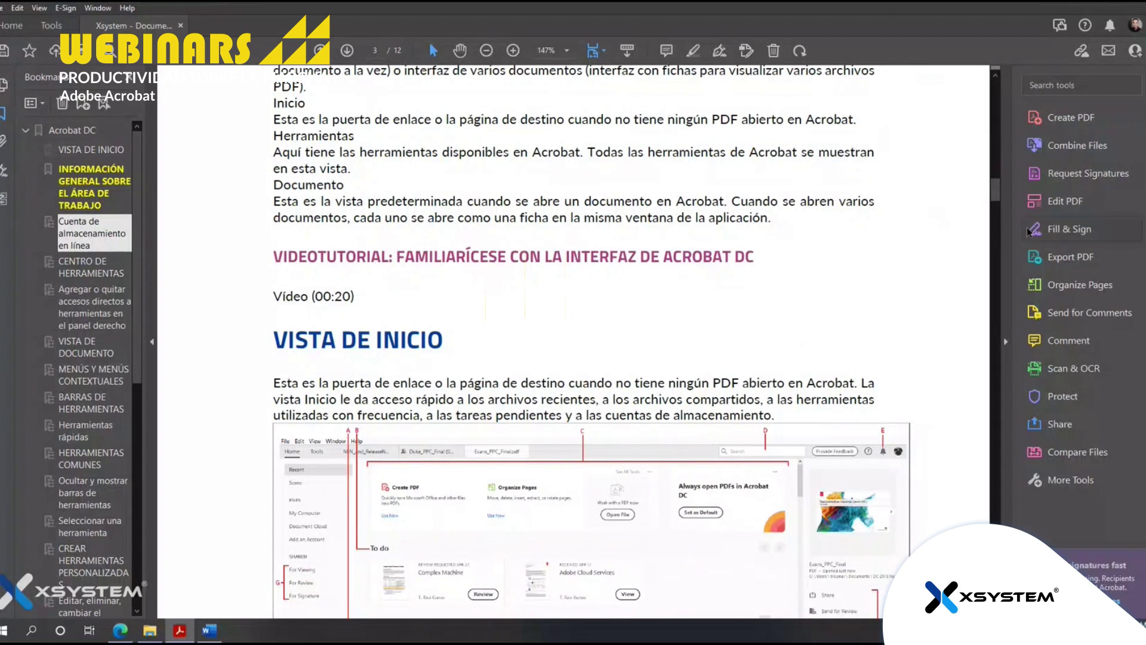
left_click(1058, 203)
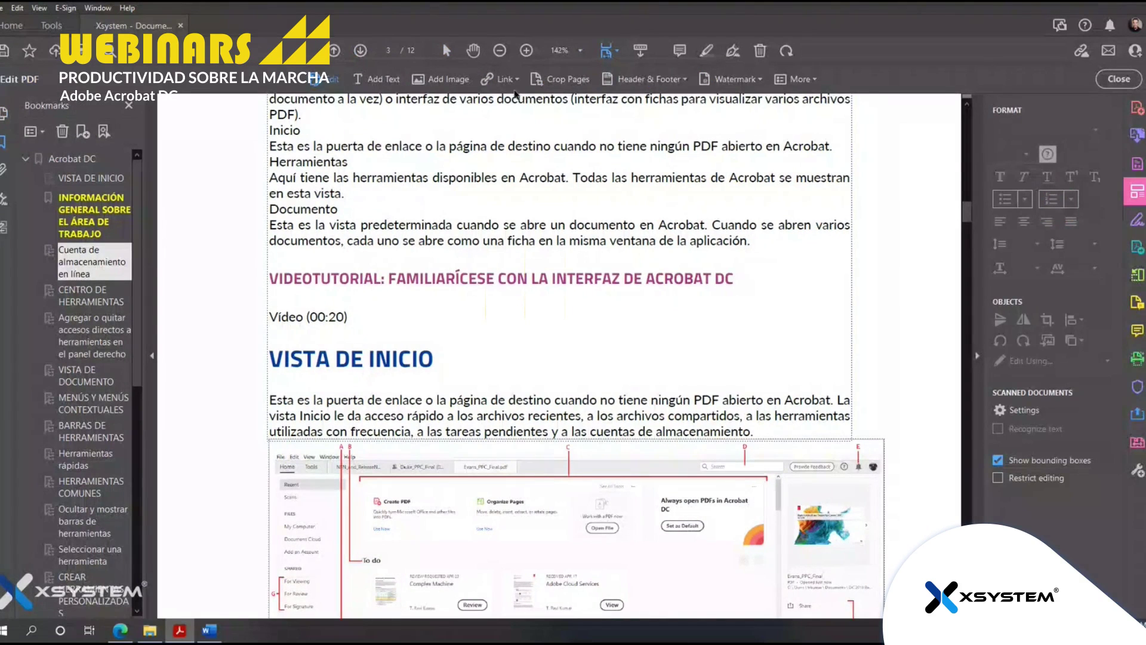
left_click(516, 88)
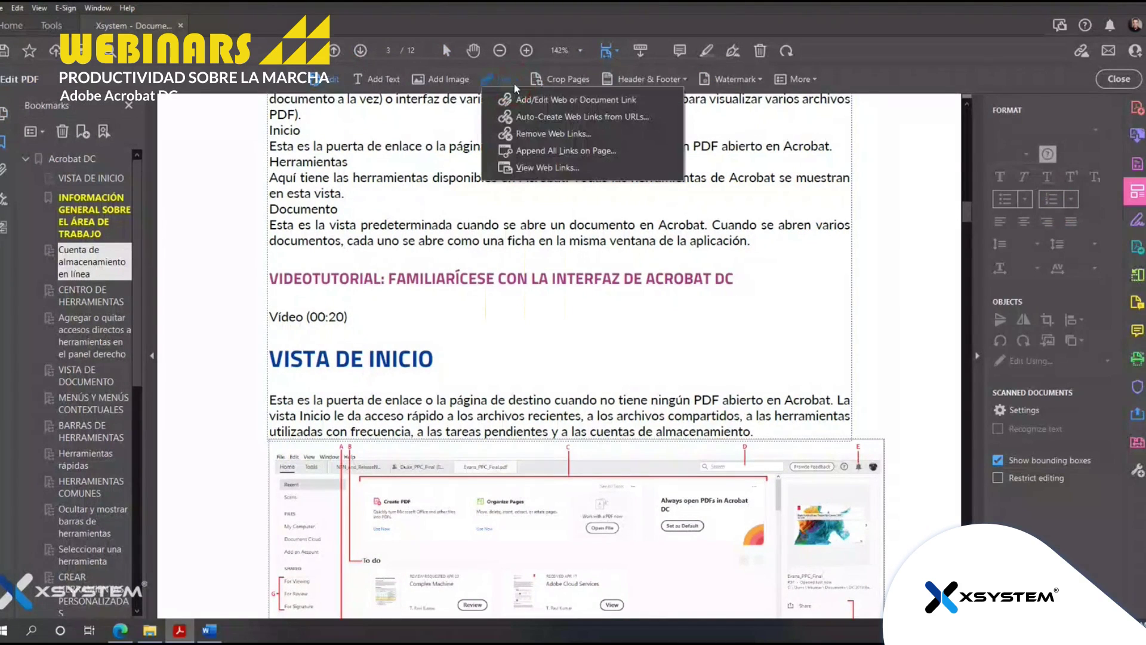
left_click(546, 100)
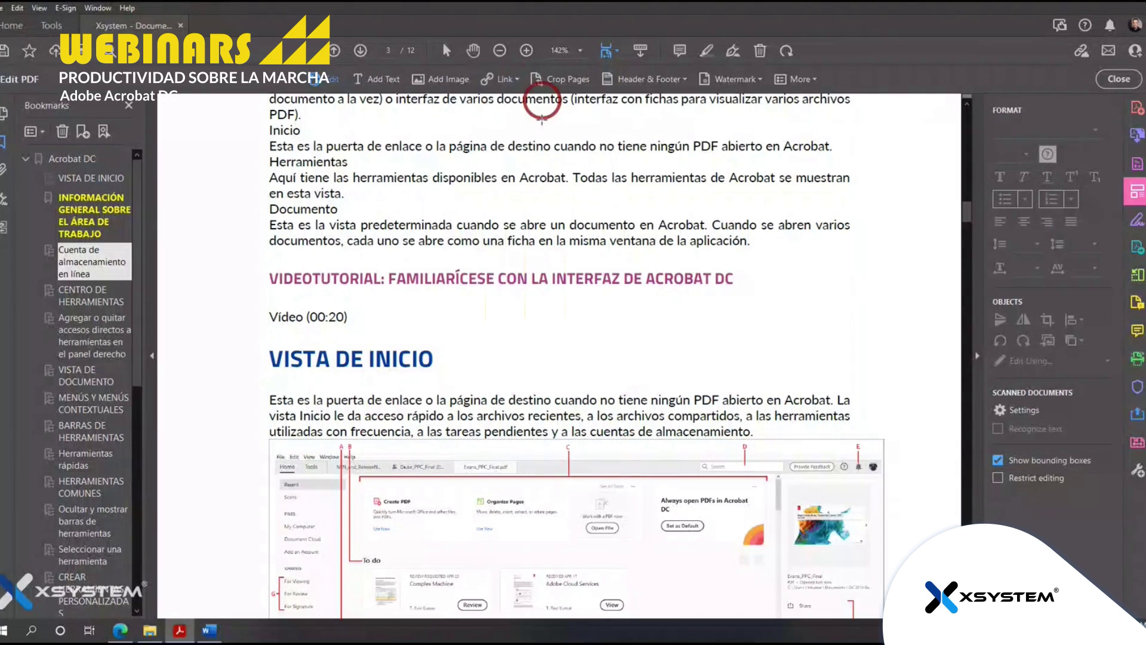
left_click(497, 260)
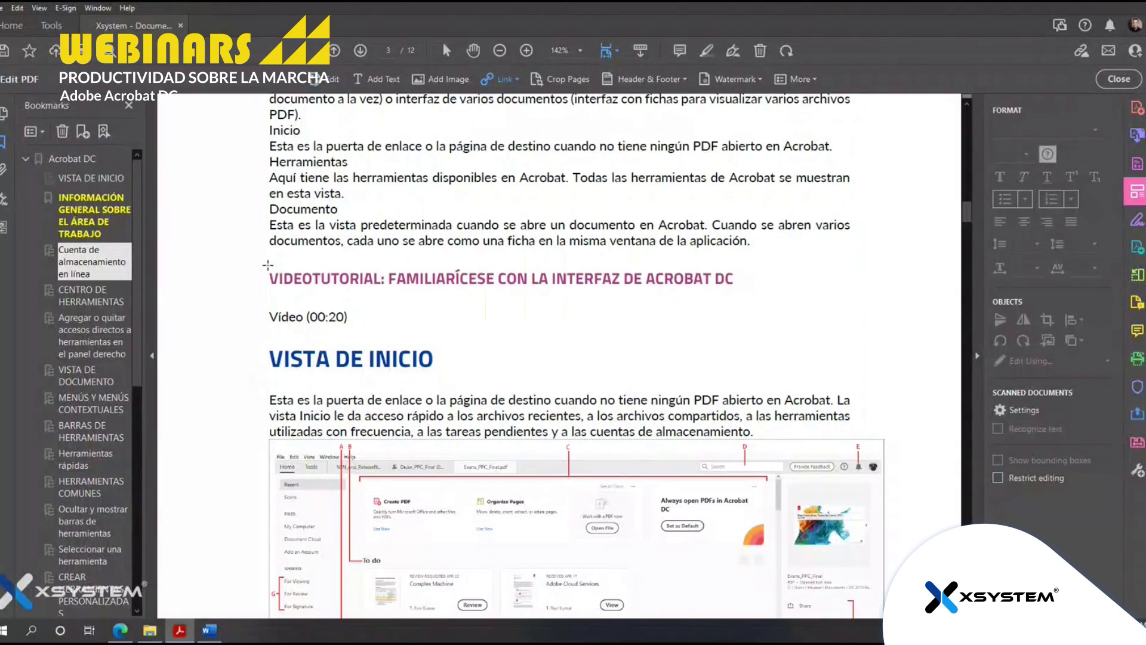
left_click_drag(265, 264, 740, 290)
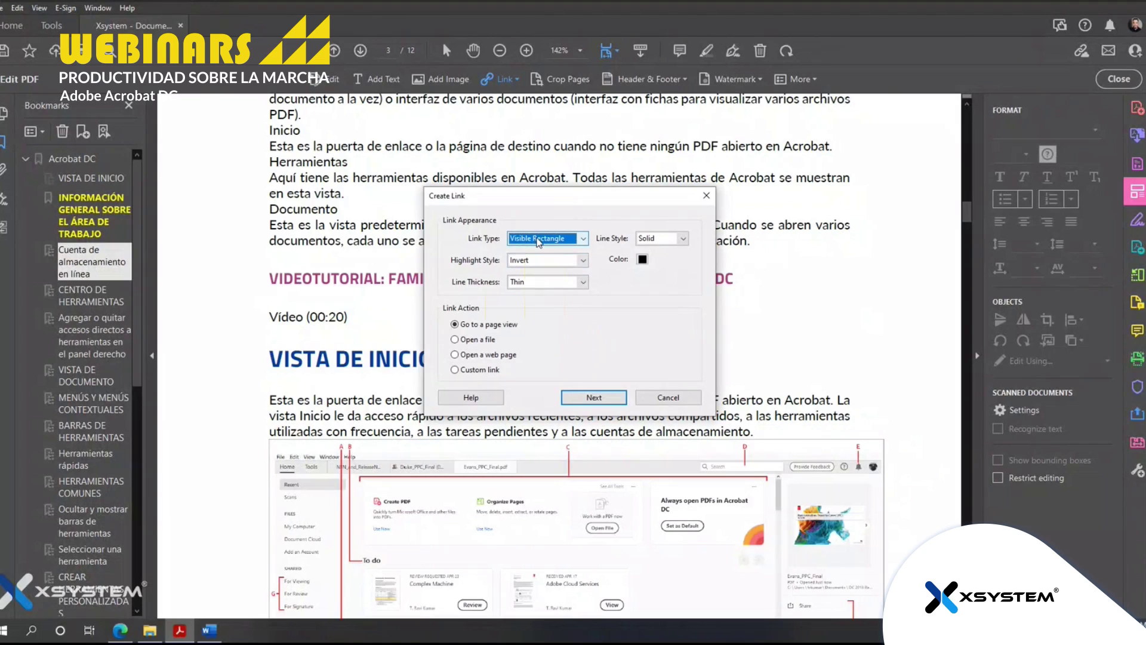
Make the heading's link an invisible rectangle that opens a web page, using the copied helpx.adobe.com tutorial URL
left_click(537, 239)
left_click(539, 263)
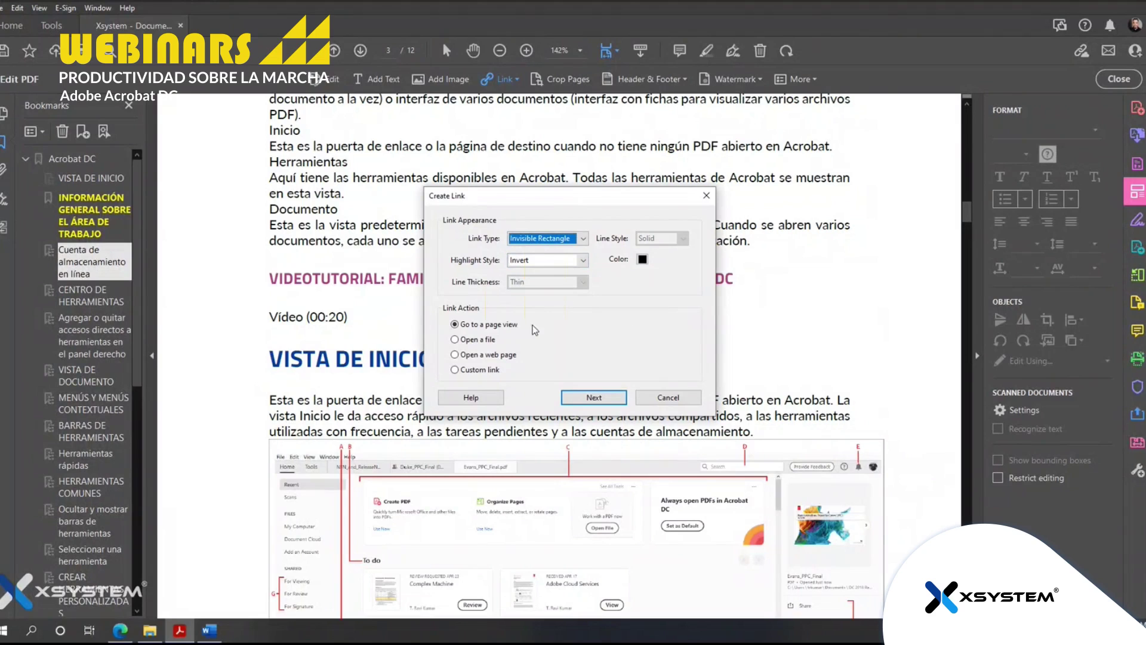
left_click(477, 358)
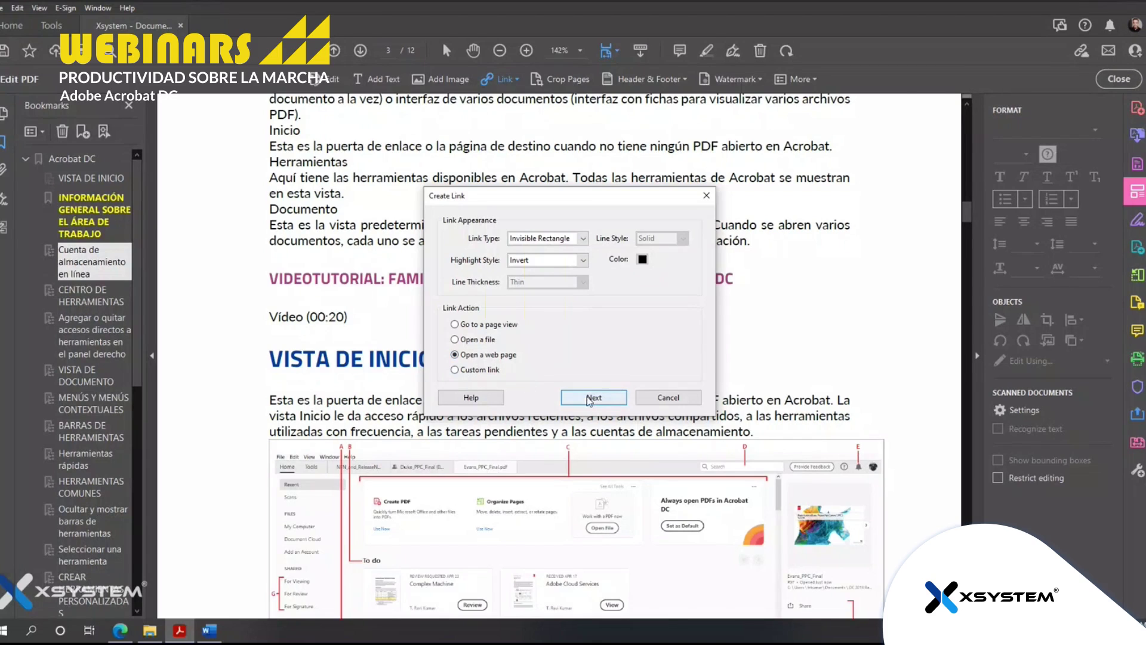
left_click(594, 397)
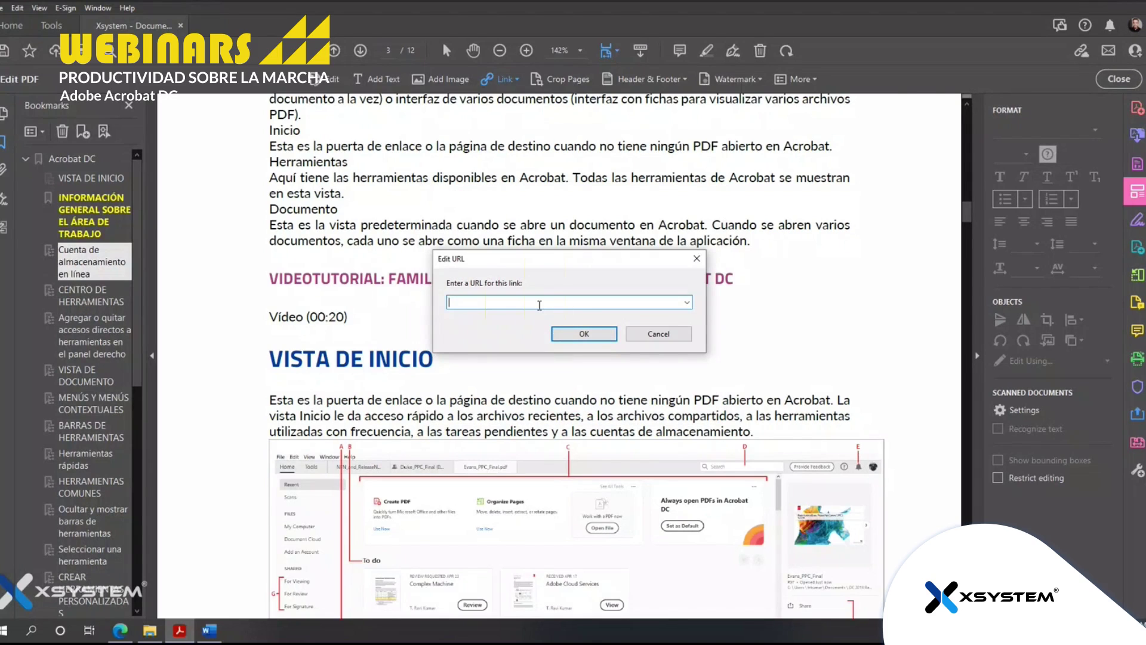
key("ctrl+v")
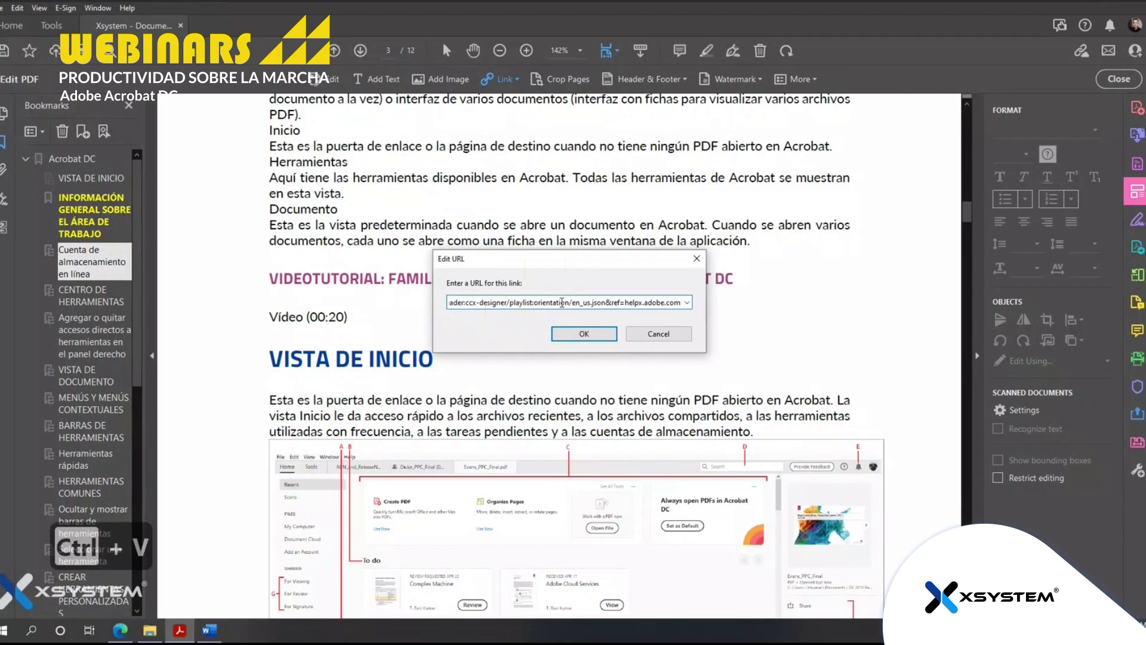
left_click_drag(562, 302, 409, 301)
left_click(585, 334)
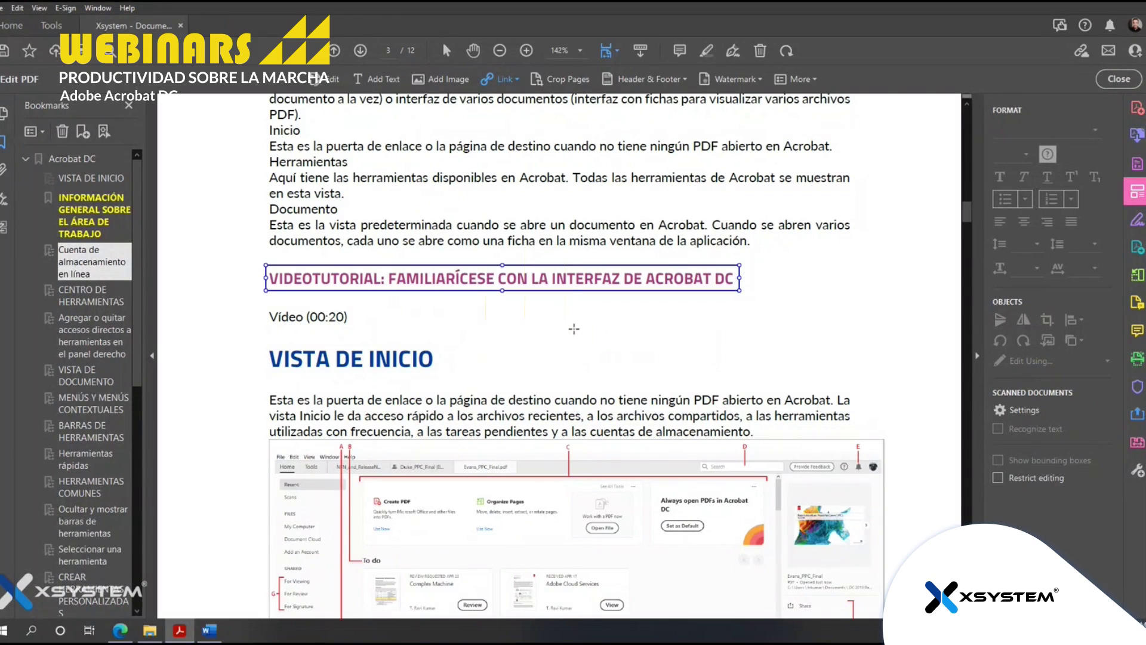
Test the link on the VIDEOTUTORIAL heading, look through the web page it opens and return to the PDF
left_click(473, 51)
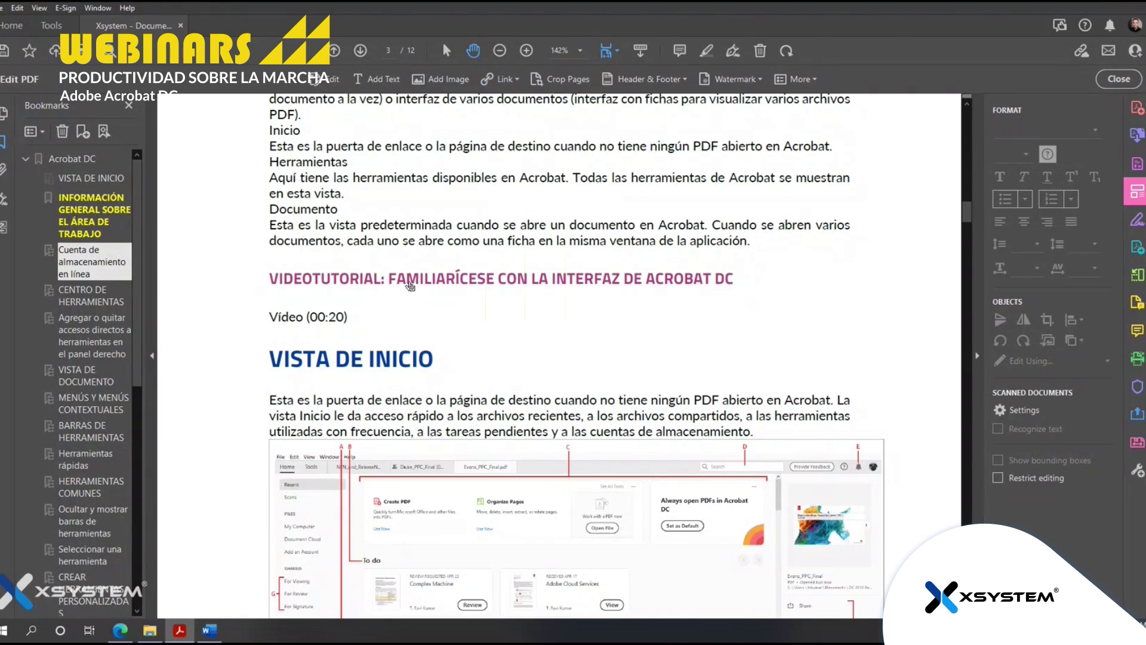
left_click(418, 282)
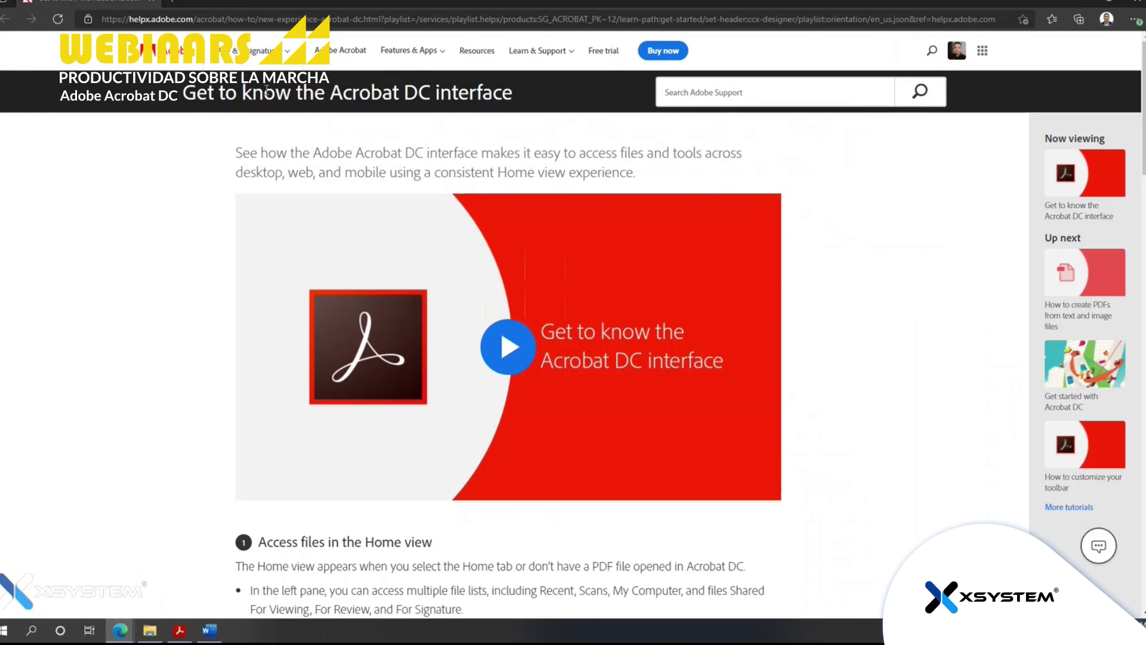
scroll(864, 422, "down", 20)
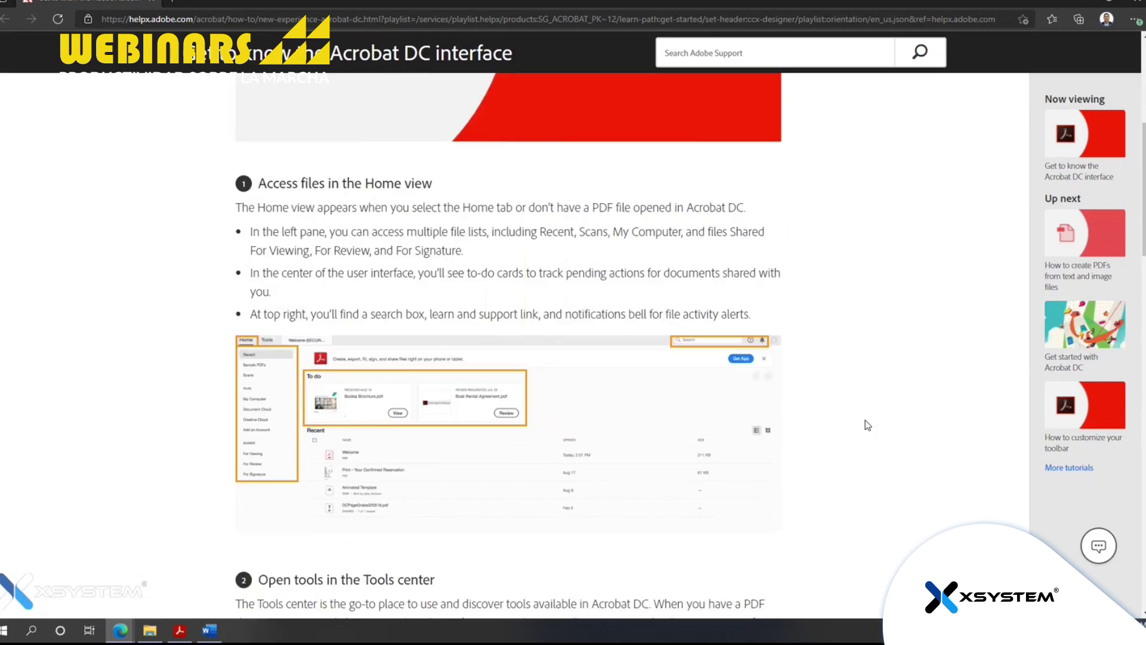
scroll(864, 418, "down", 6)
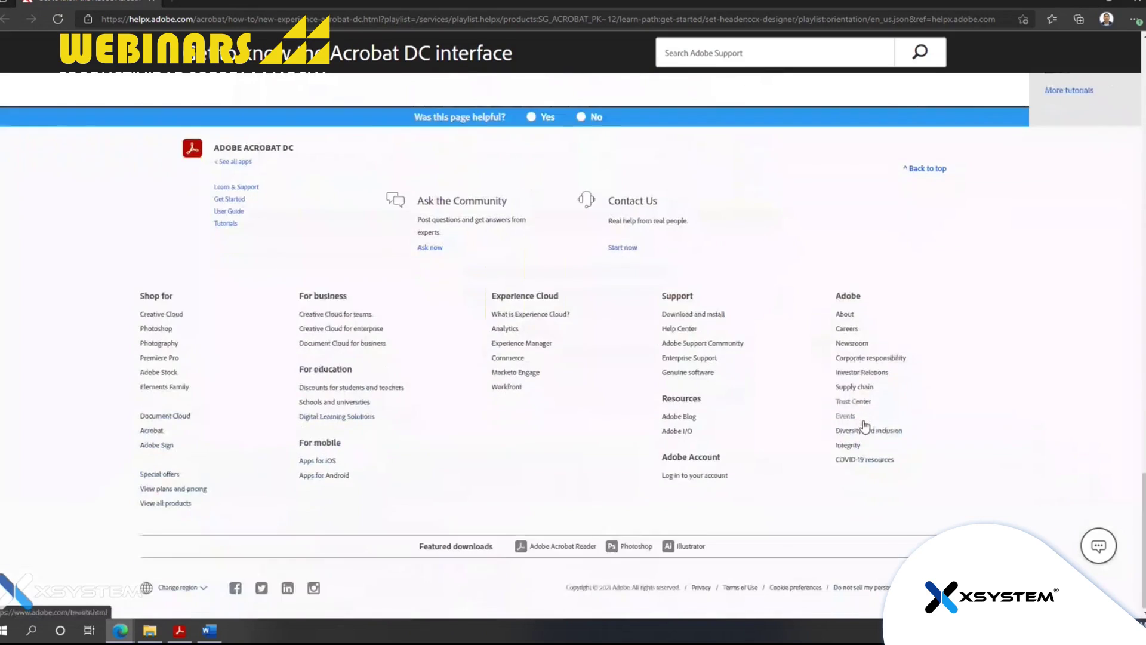
scroll(864, 422, "up", 15)
scroll(864, 424, "up", 15)
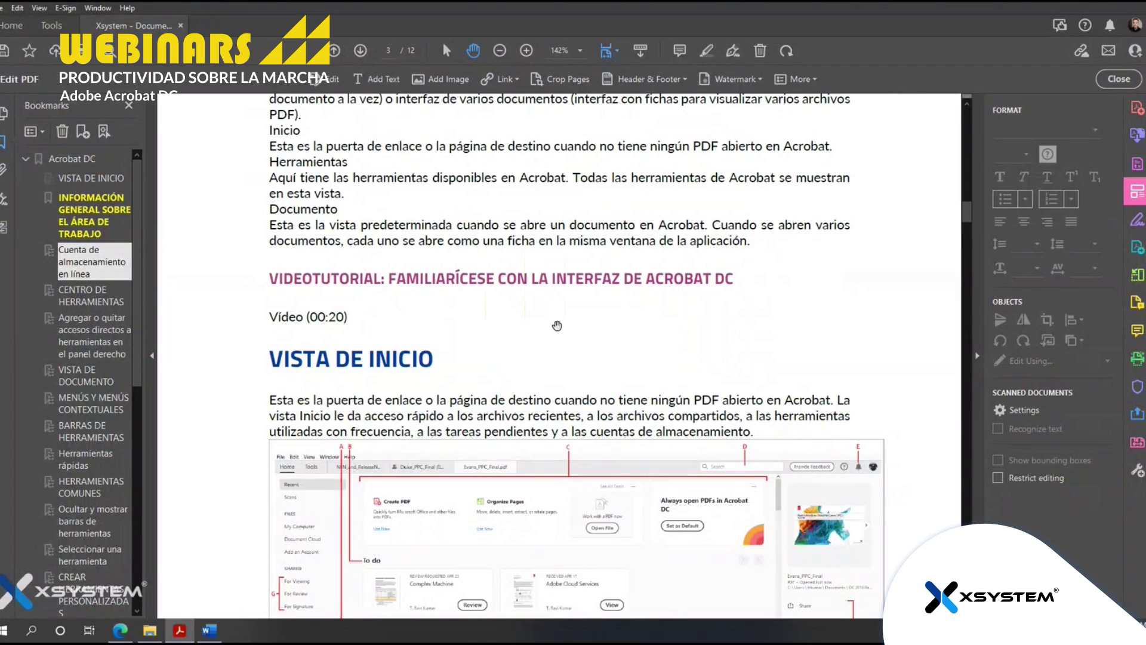
Test the "Vista de Inicio" entry in the table of contents and view the section it leads to
scroll(557, 326, "up", 15)
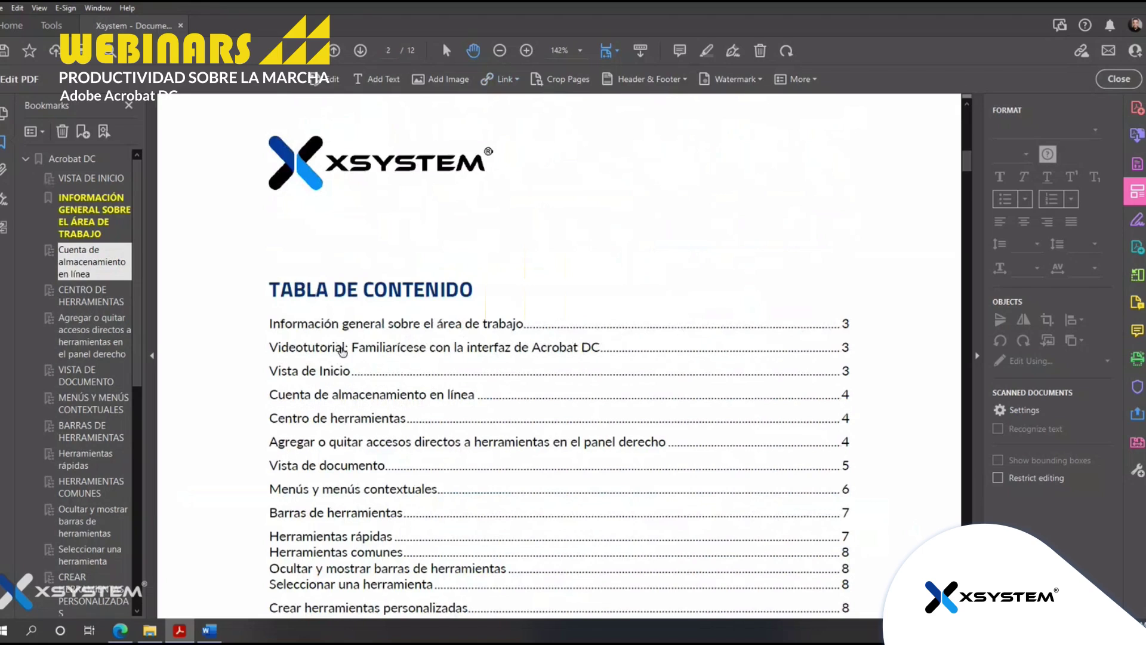
left_click(332, 377)
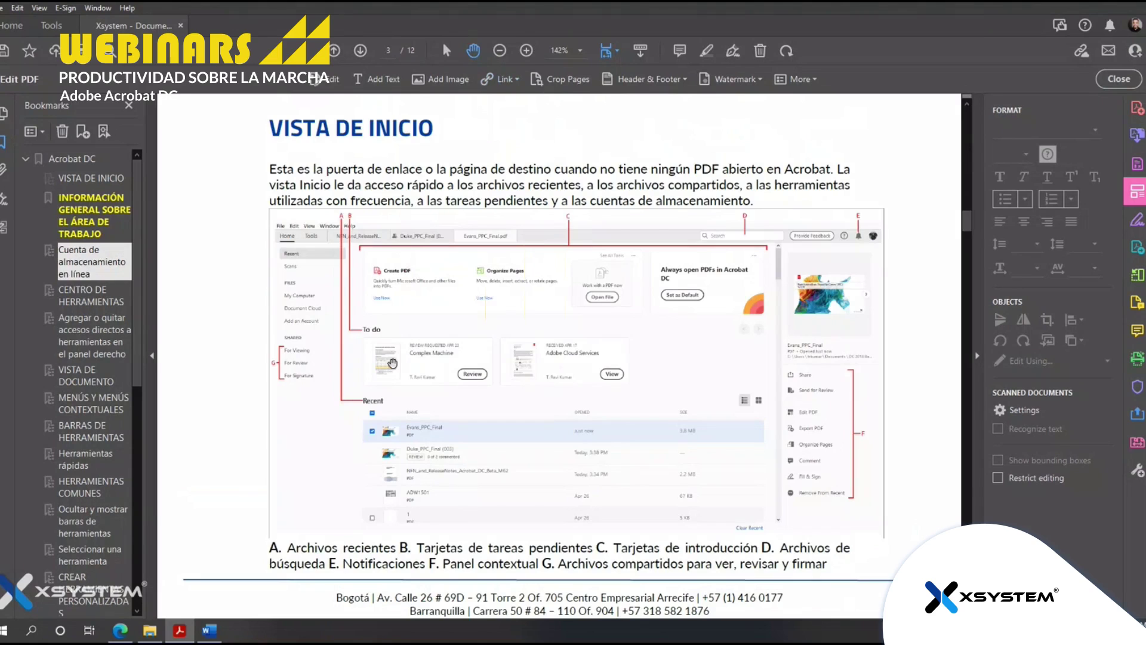
scroll(392, 362, "down", 3)
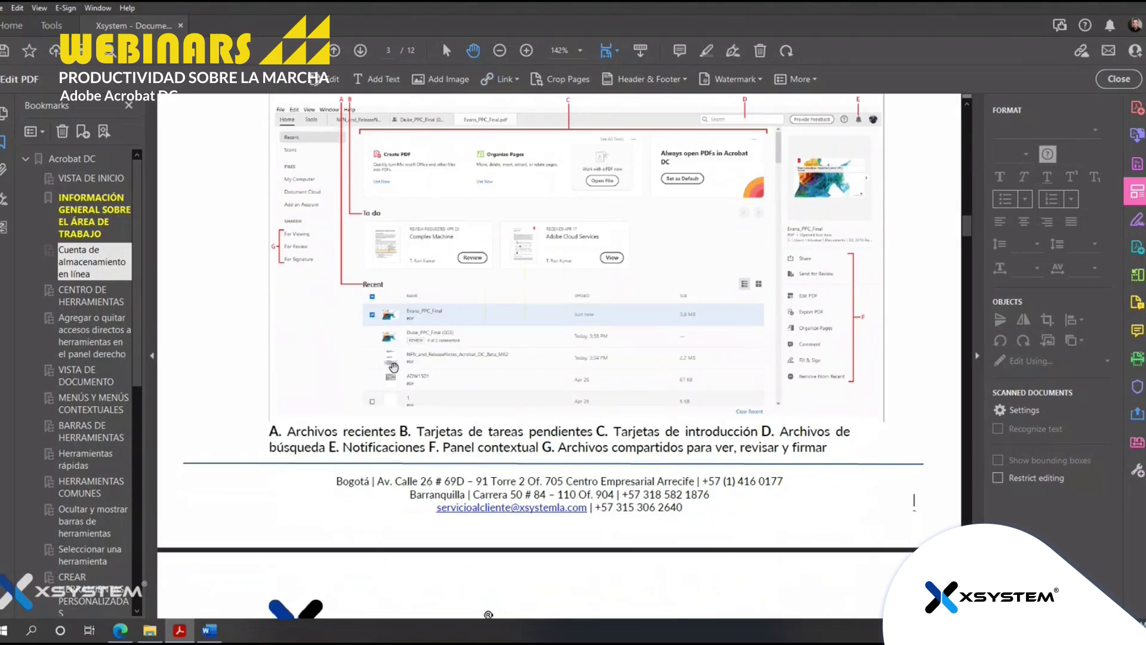
scroll(393, 367, "down", 3)
scroll(392, 370, "up", 5)
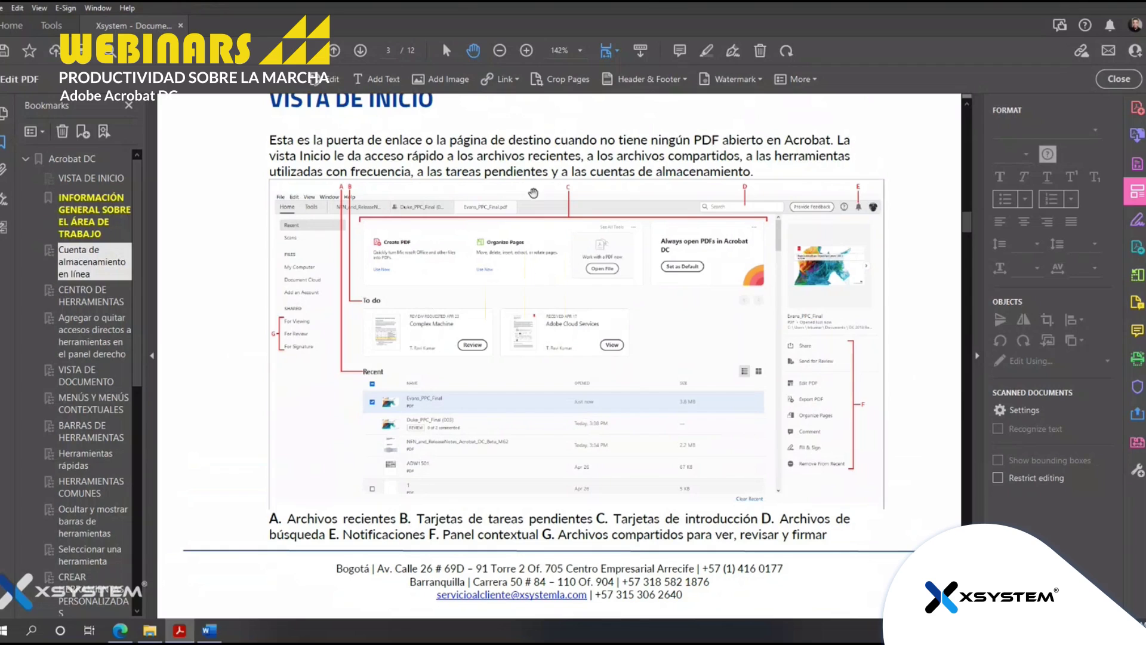
Add a link area around the interface picture under "VISTA DE INICIO" with the action Go to a page view
left_click(509, 84)
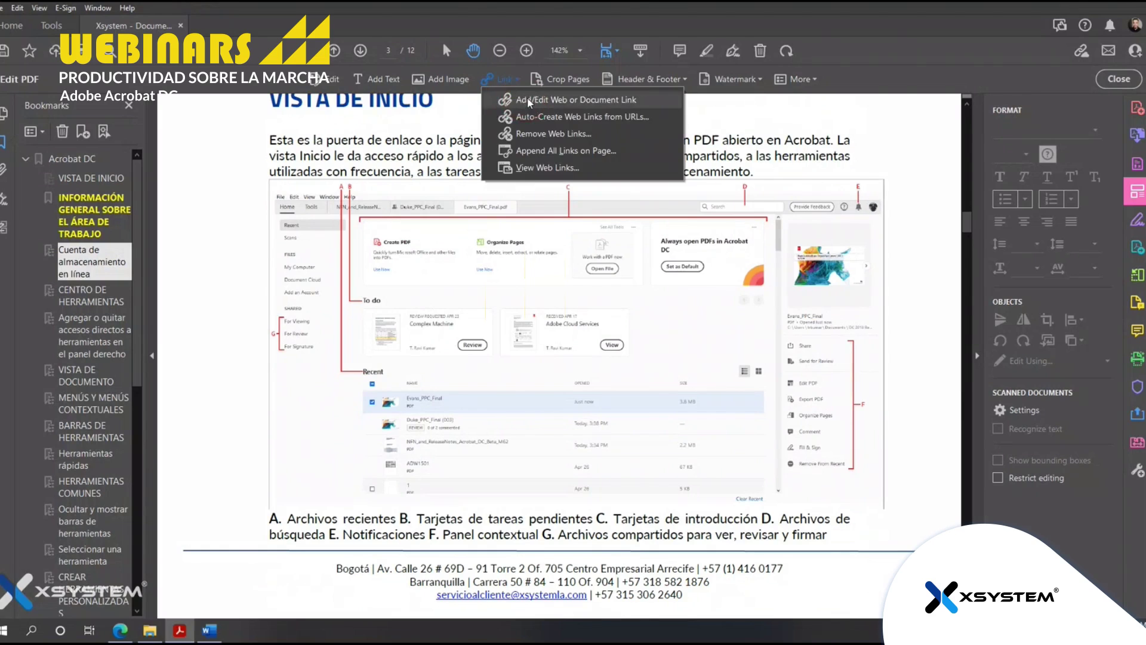
left_click(526, 100)
left_click(351, 287)
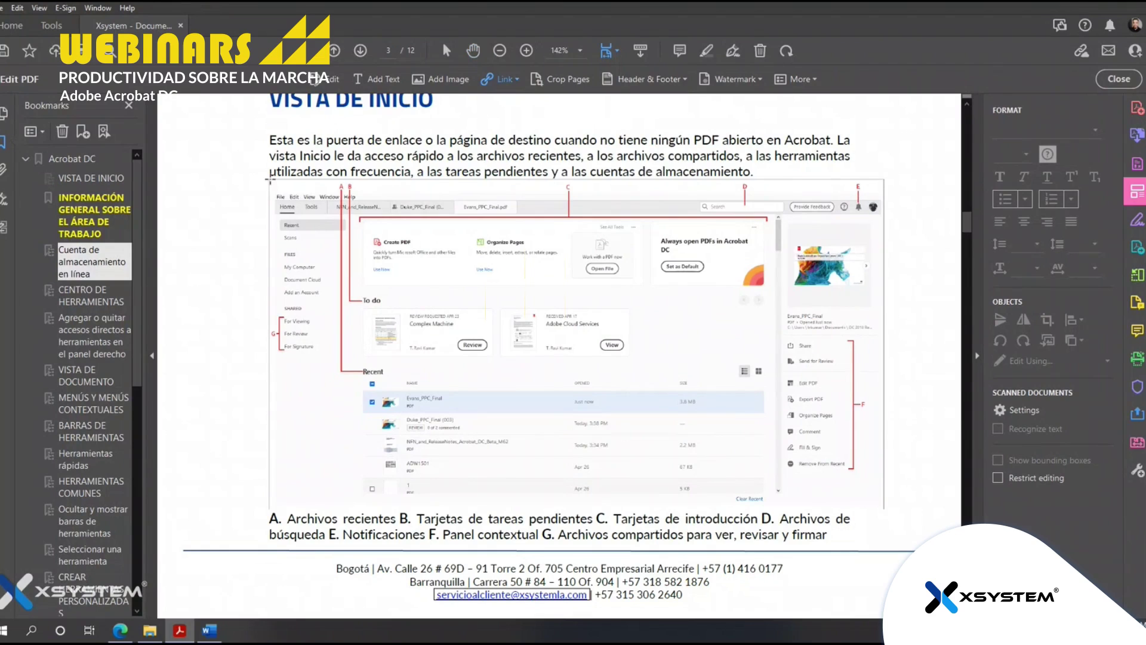
left_click_drag(271, 179, 884, 513)
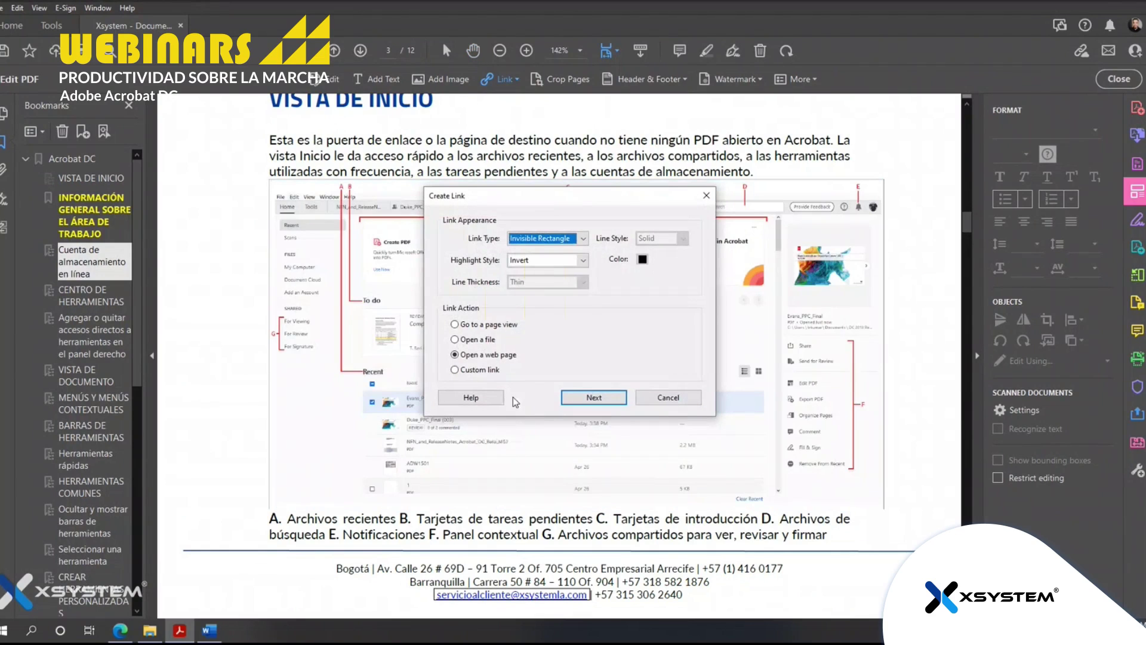
left_click(477, 324)
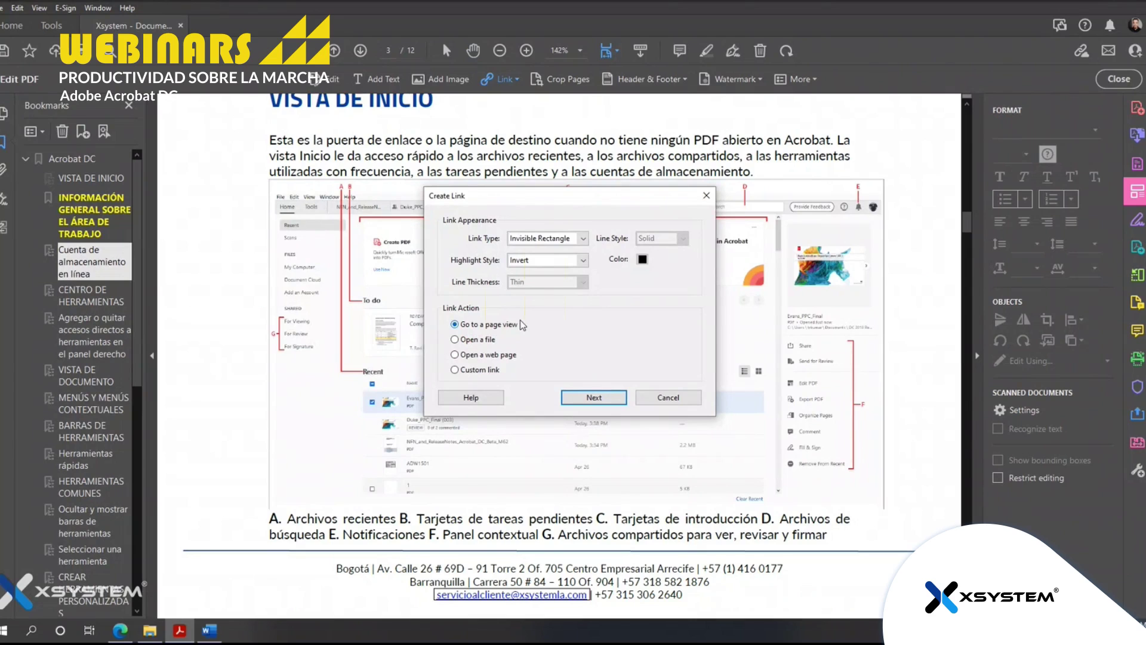
left_click(594, 397)
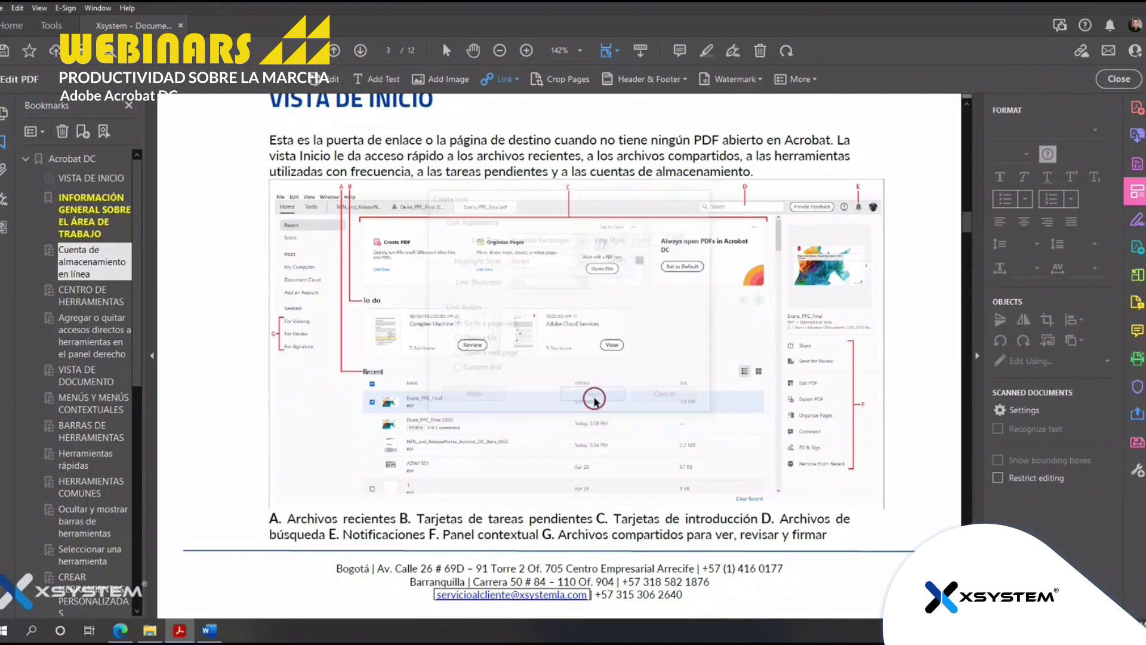
Set the link's destination to the "Remove Shortcut" picture on page 5, magnified to 200%
scroll(565, 412, "down", 15)
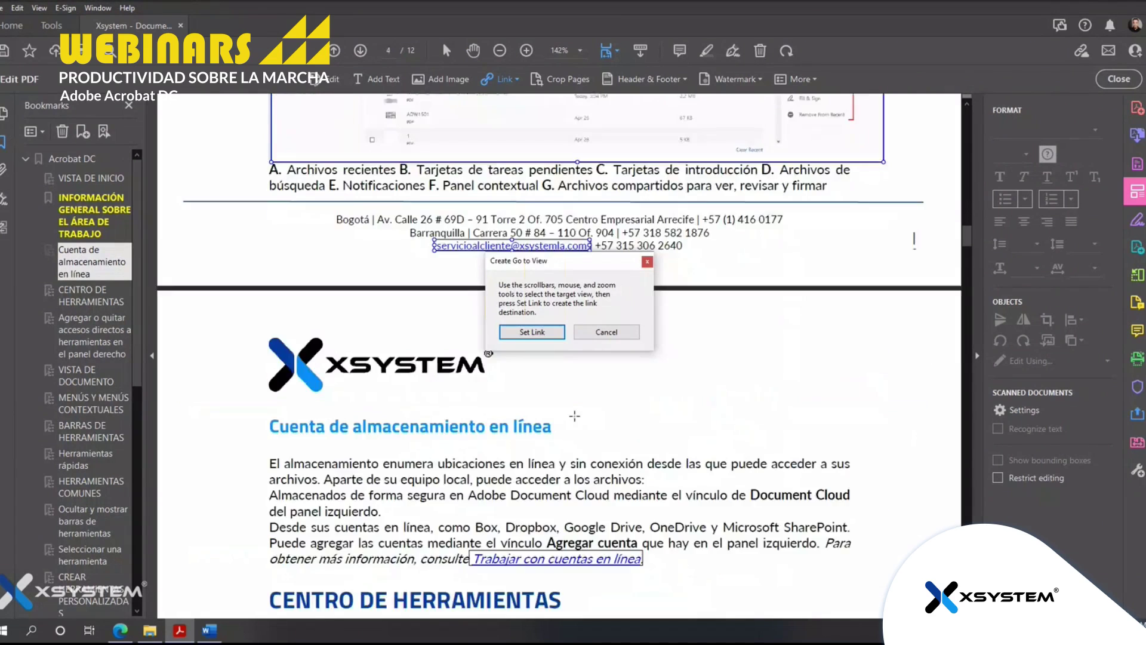
scroll(580, 425, "down", 10)
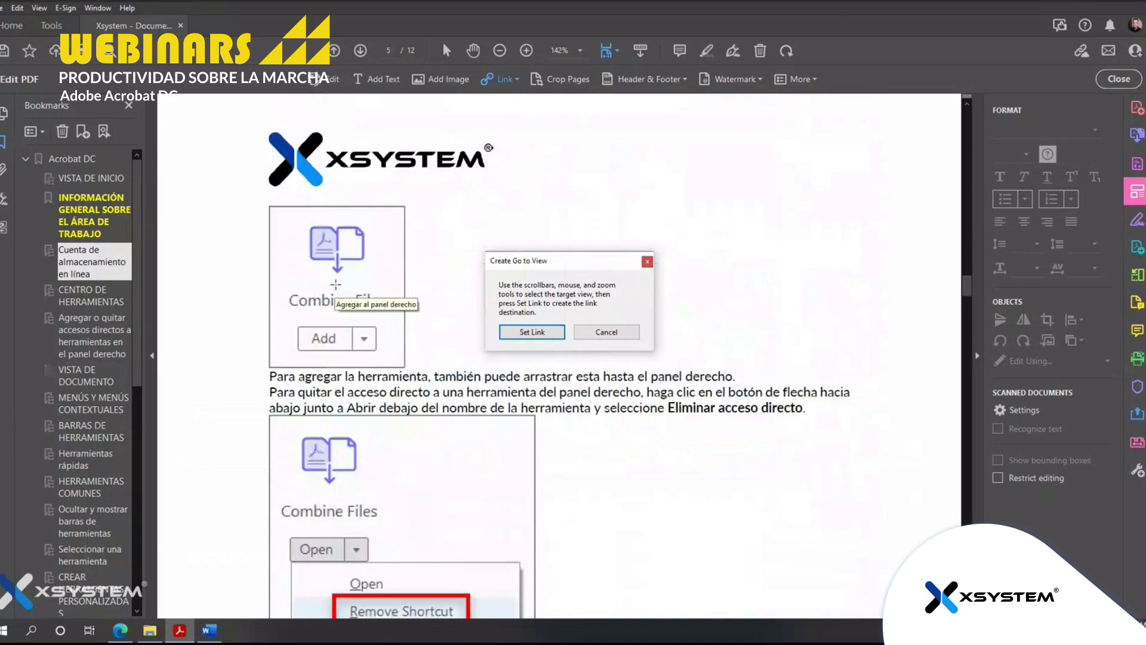
left_click(526, 52)
left_click(368, 341)
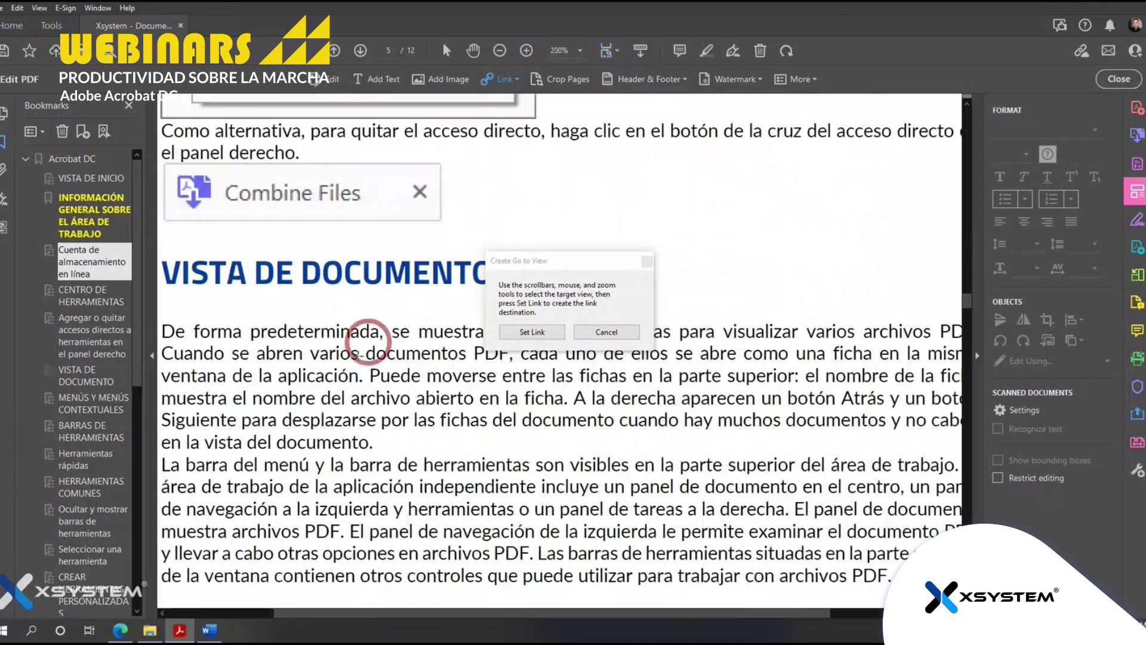
scroll(364, 310, "up", 5)
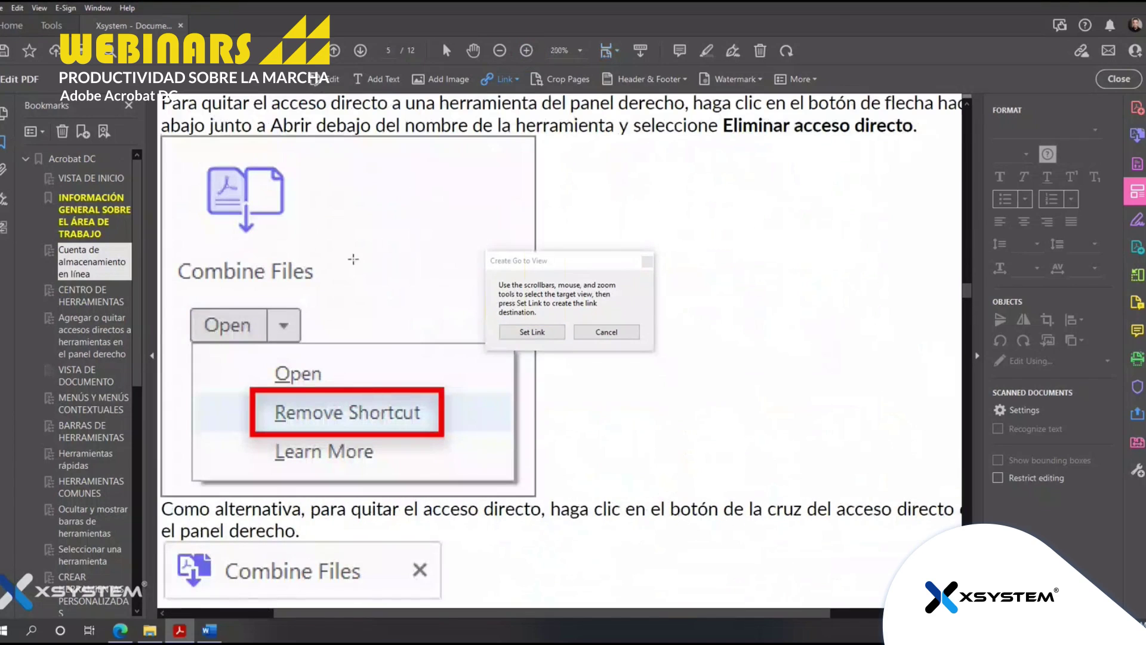
left_click(541, 332)
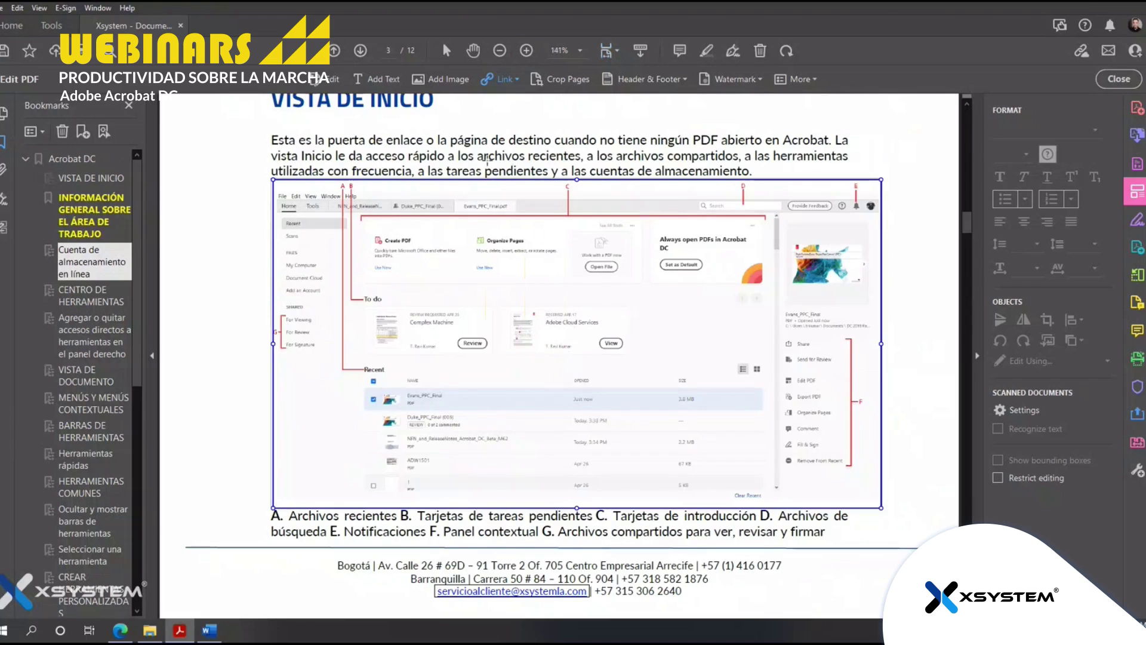
Test the link on the interface picture, check the "MARCADORES E HIPERVÍNCULOS" page in the browser and return to Acrobat
left_click(473, 50)
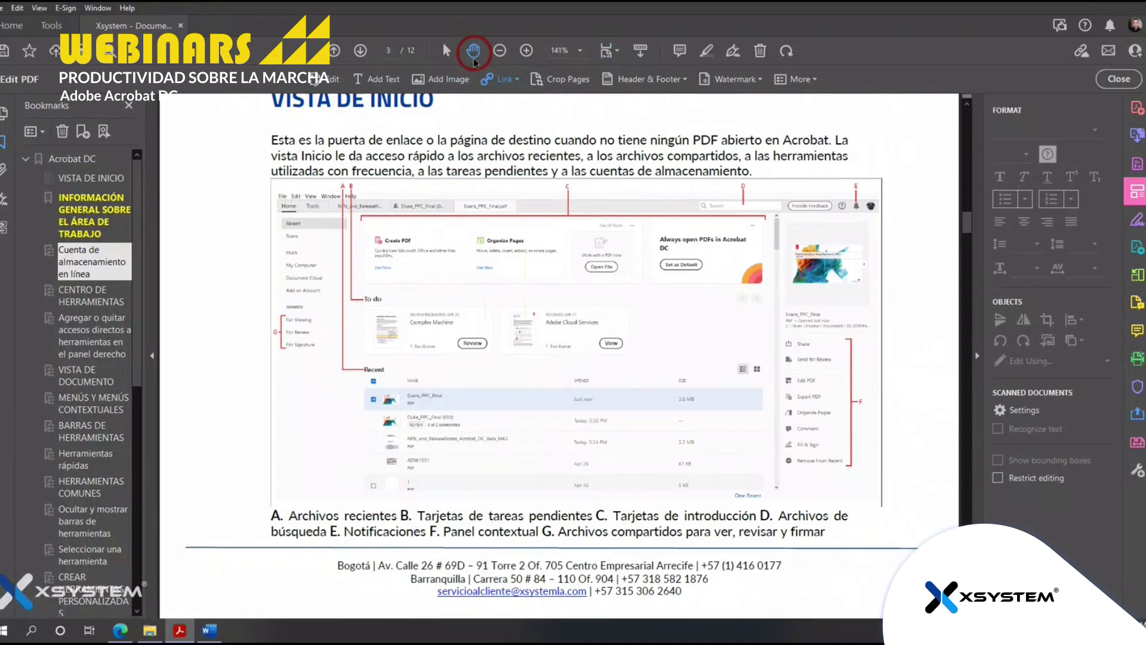
left_click(456, 311)
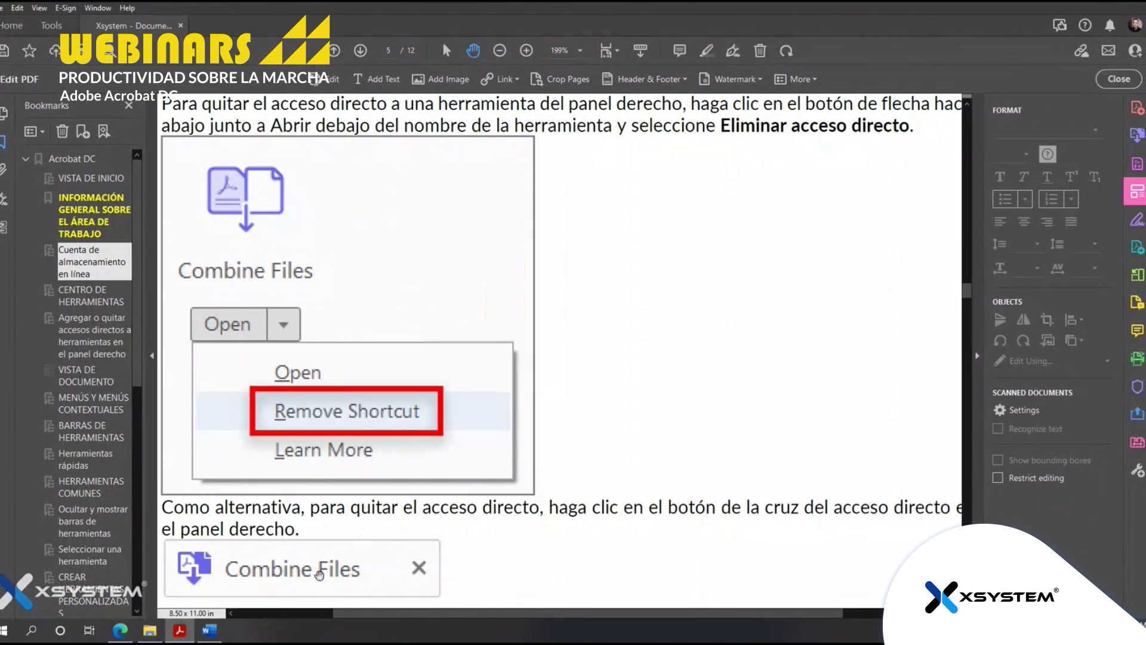
left_click(120, 630)
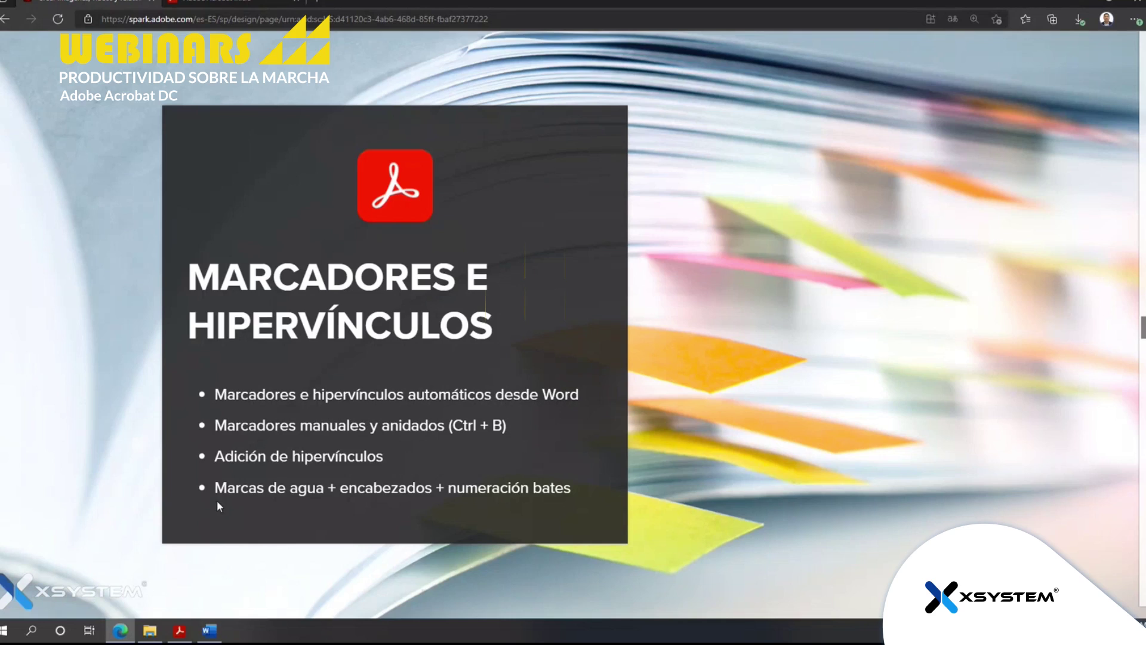
mouse_move(181, 636)
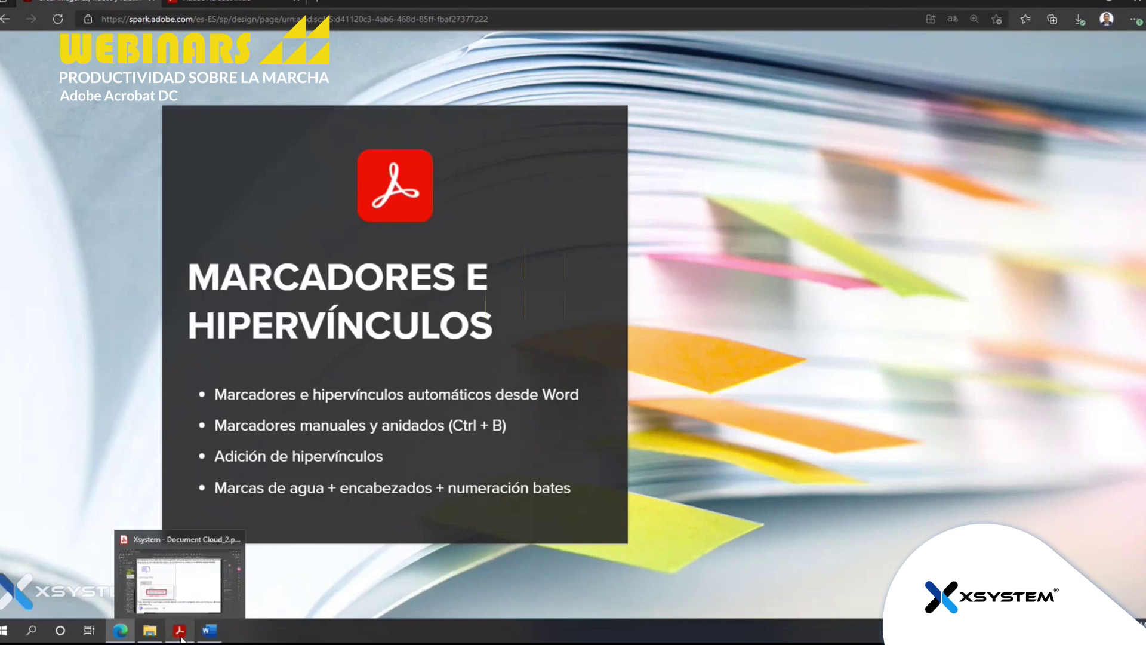
left_click(197, 585)
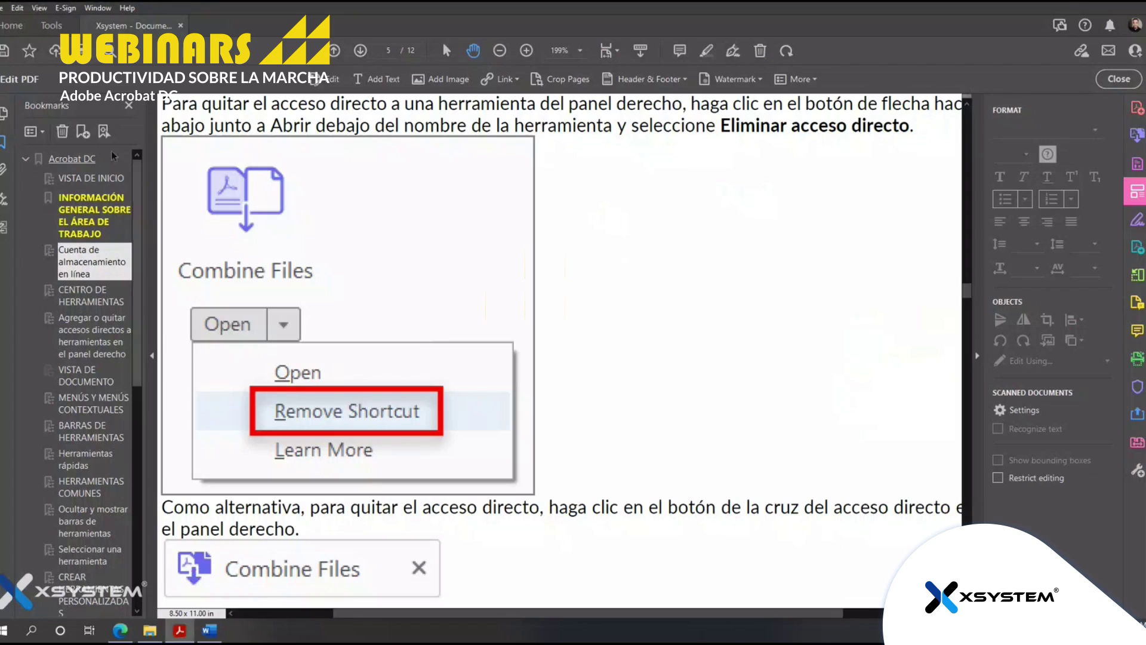
Hide the bookmarks and reduce the page magnification to 125%
left_click(127, 108)
left_click(884, 339)
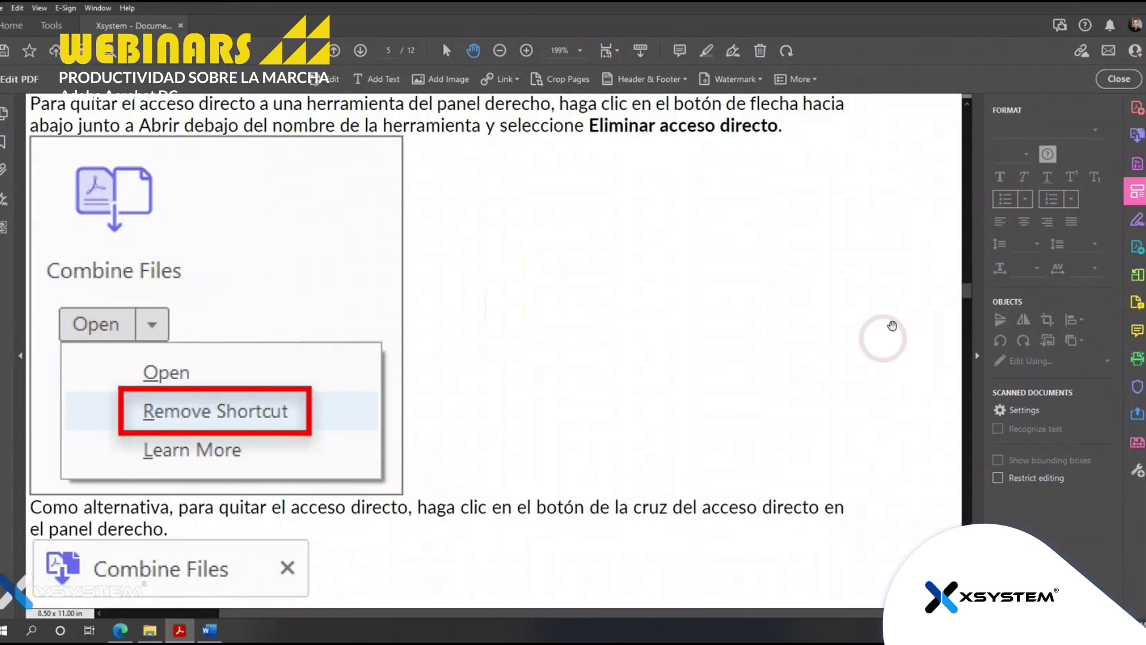
scroll(729, 299, "down", 1)
scroll(712, 299, "down", 2)
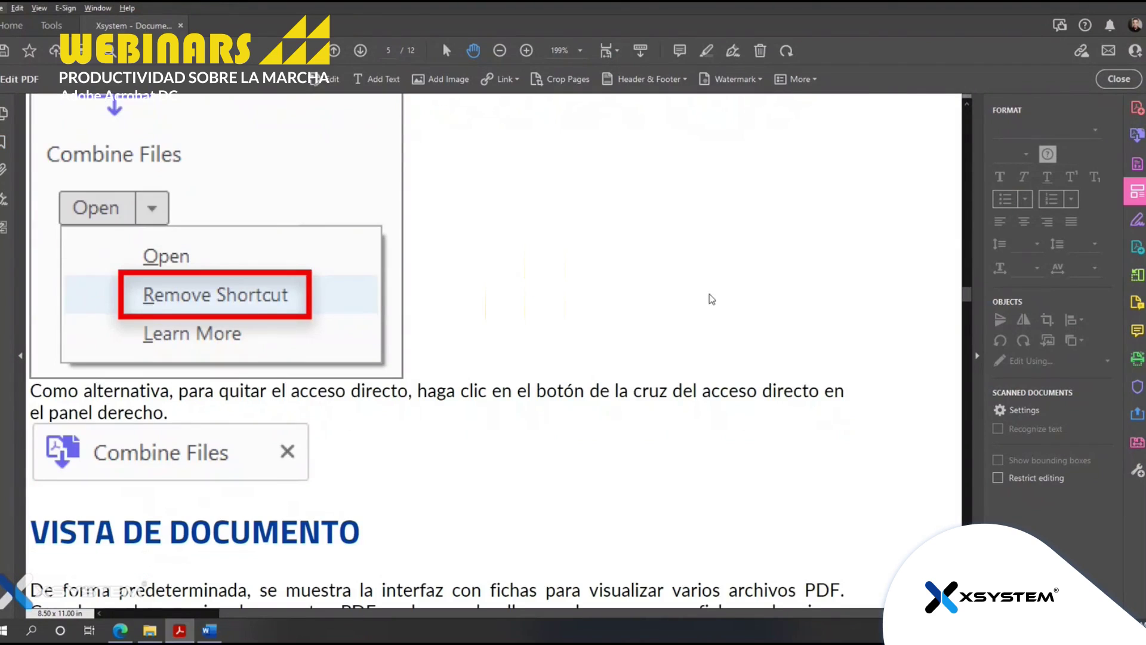
left_click(500, 51)
left_click(500, 52)
scroll(615, 401, "up", 3)
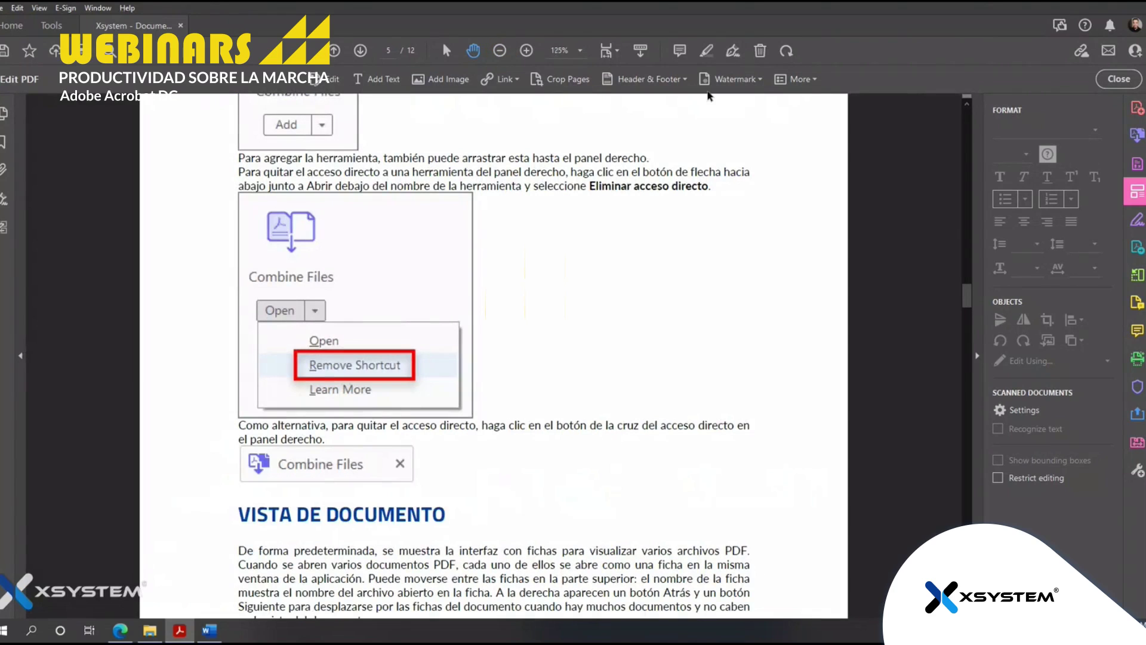
Start adding a text watermark that reads "Contenido Propiedad de Xsystem Ltda. Prohibida su copia"
left_click(761, 77)
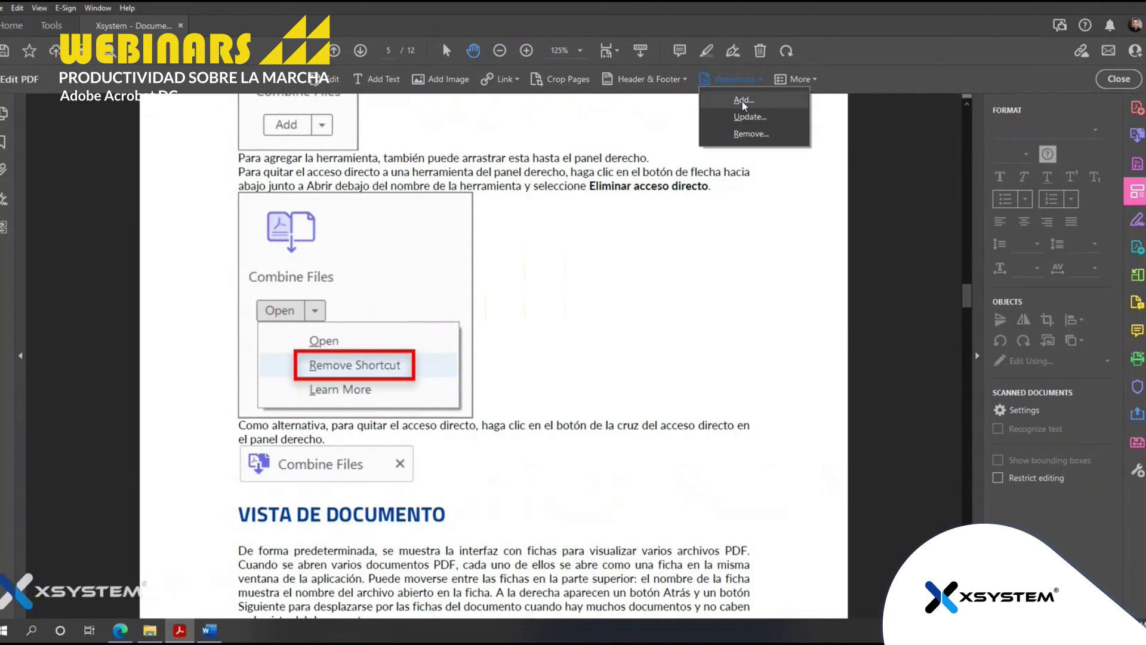
left_click(741, 99)
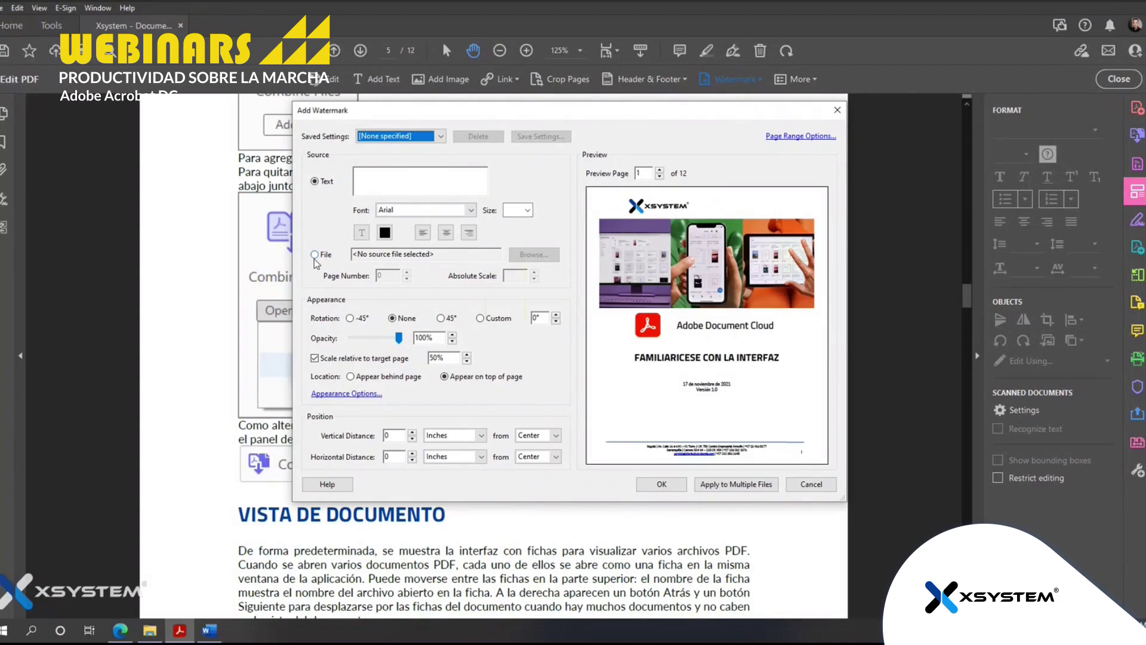
left_click(397, 178)
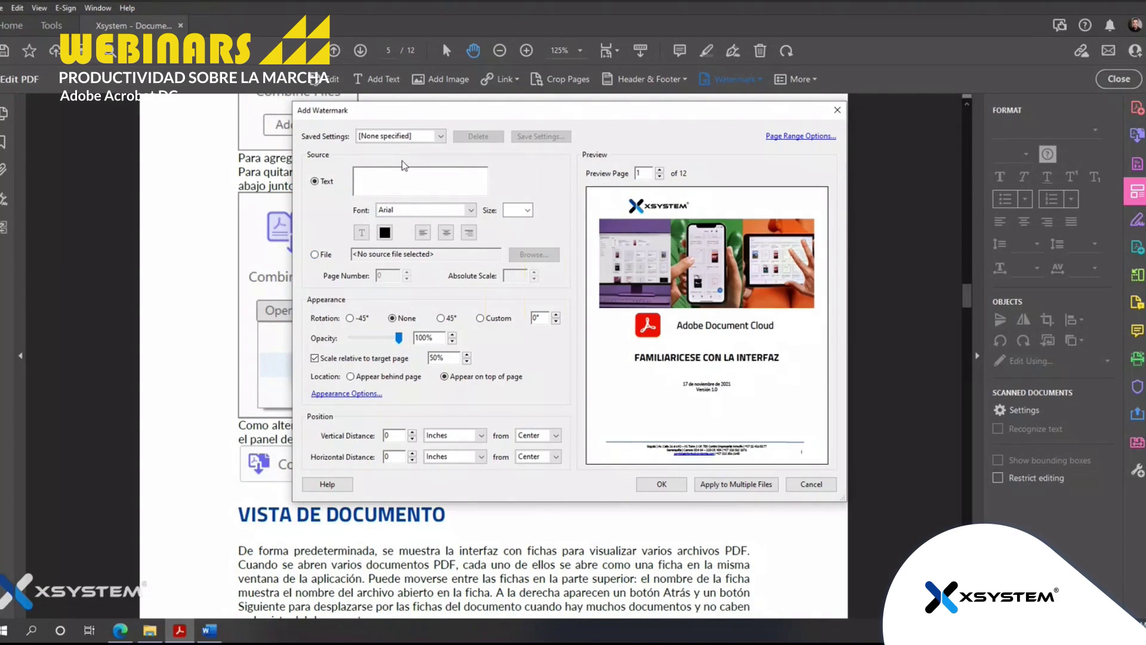
type("Con")
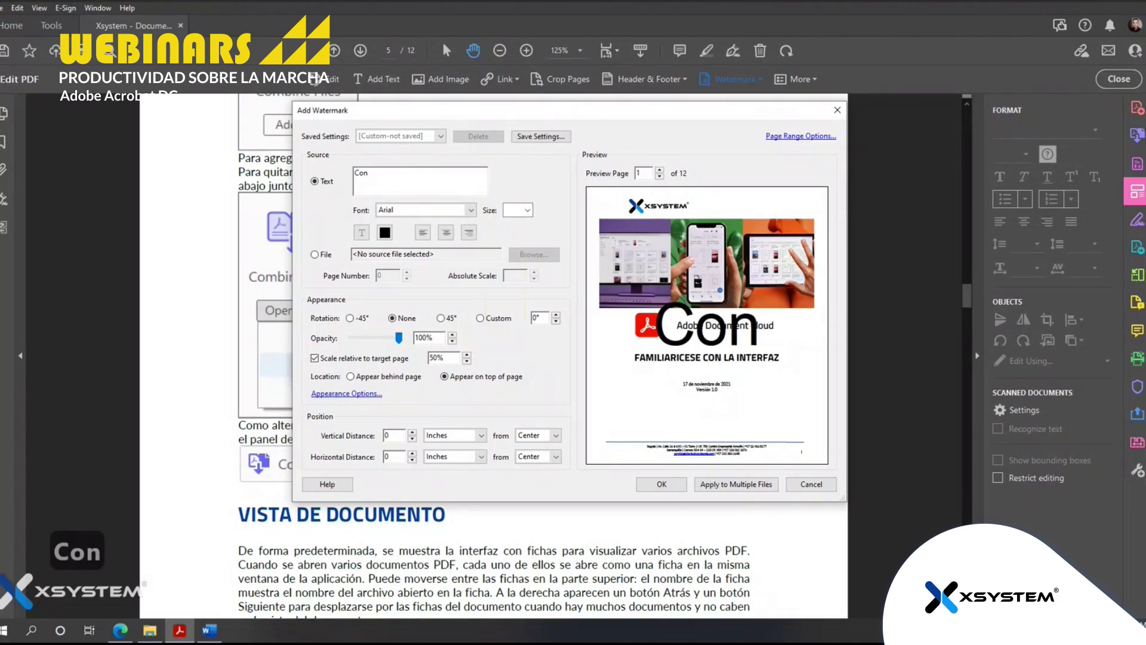
type("tenido ")
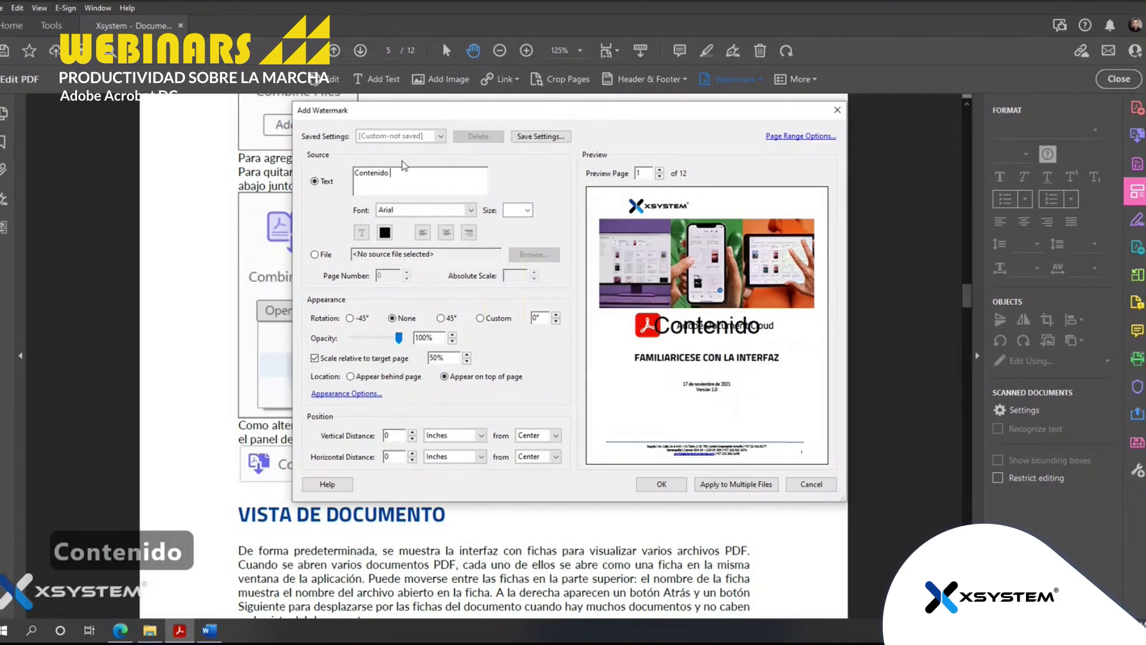
type("Propiedad de")
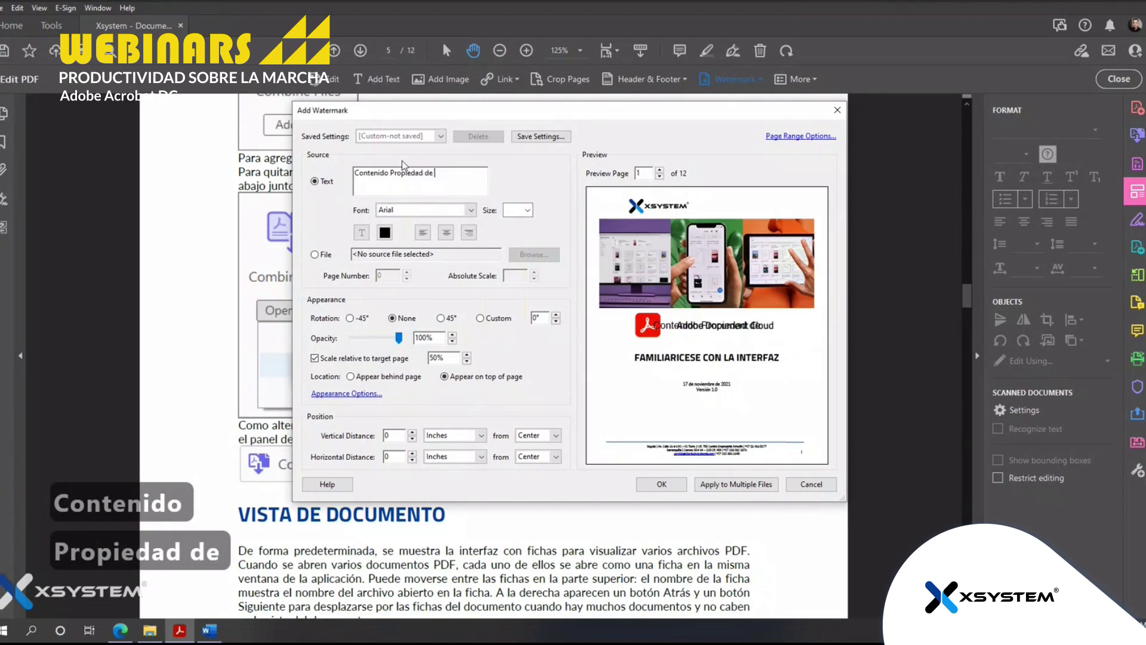
type(" Xsystem Ltda")
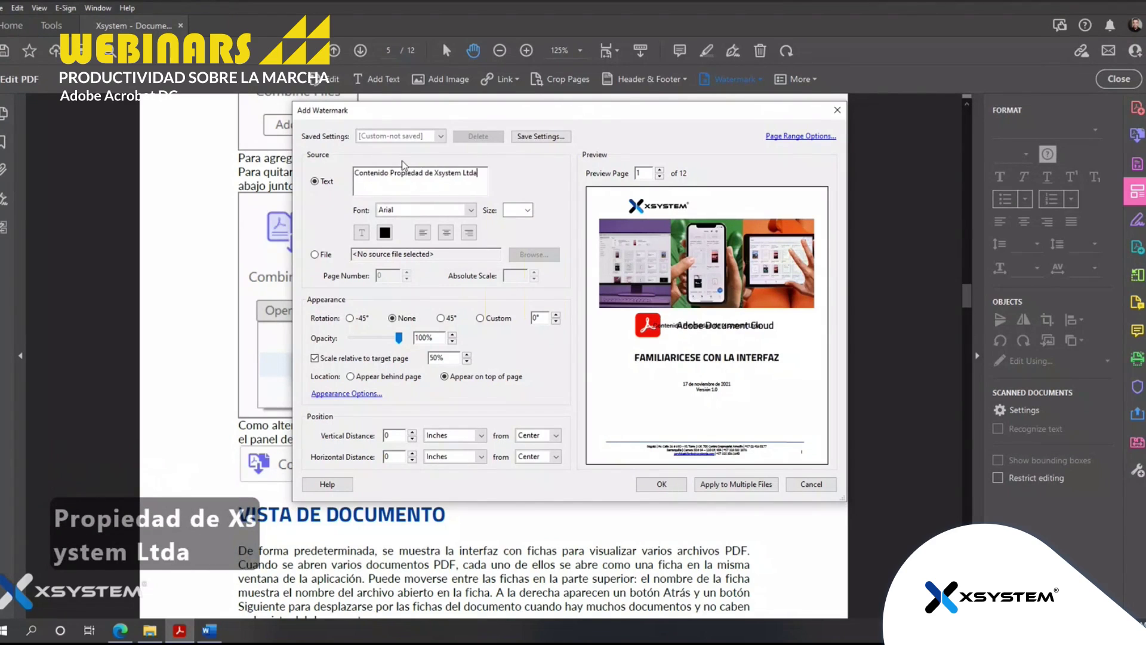
type(". P")
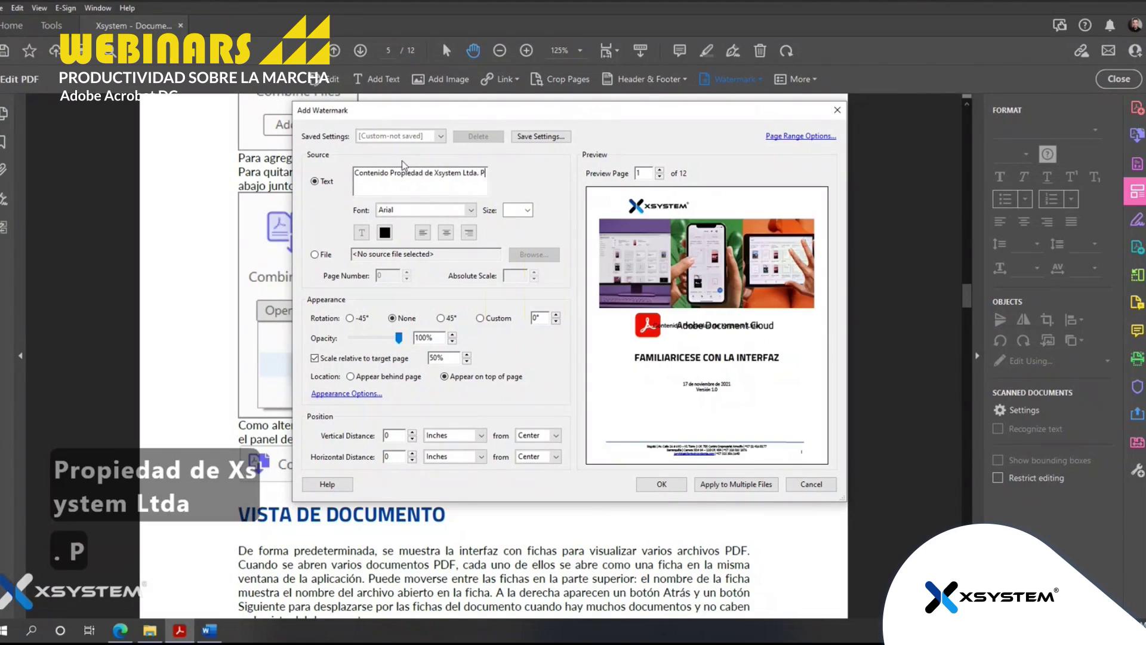
type("rohi")
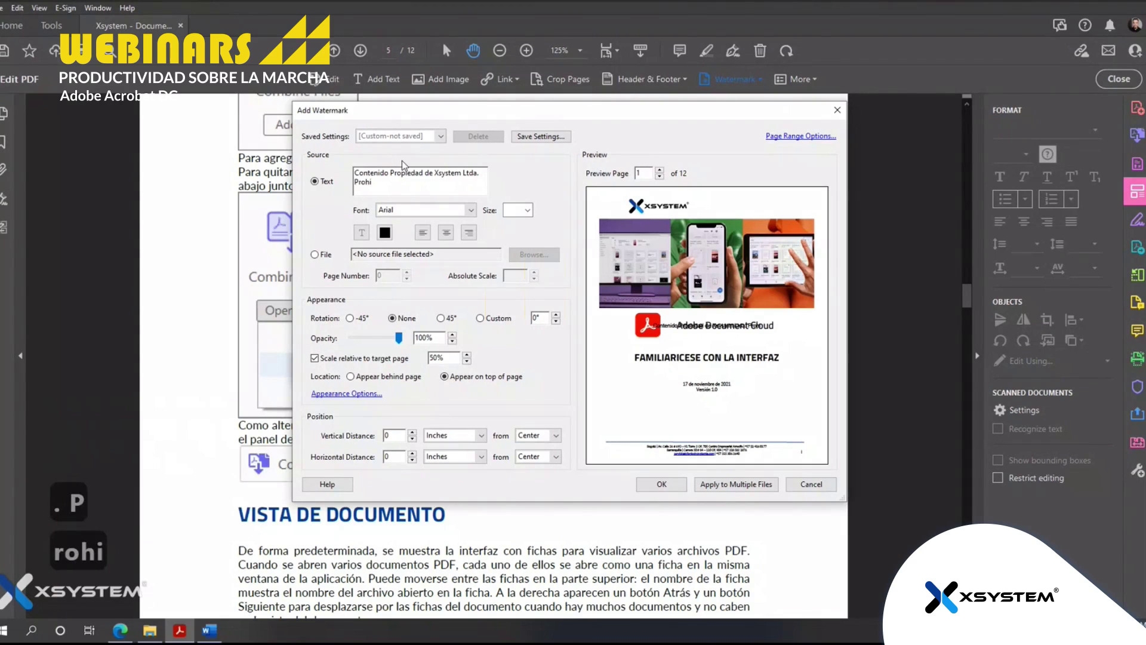
type("bida su copia")
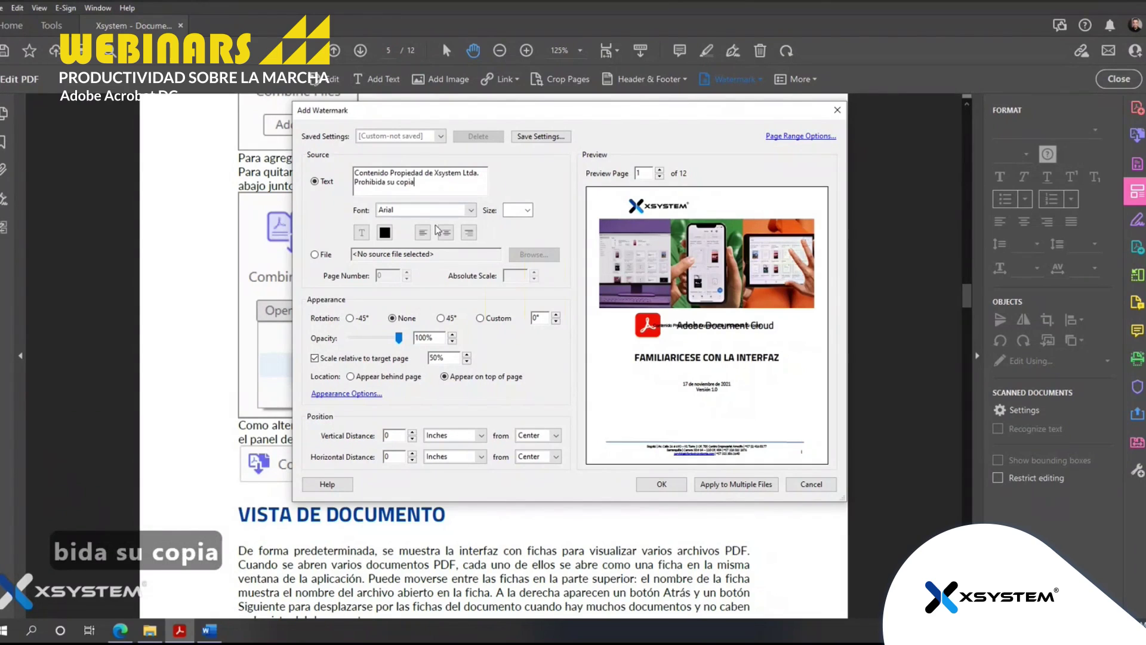
Set the watermark's rotation to 45° and its opacity to 51%, apply it and check it on the preceding pages
left_click(439, 321)
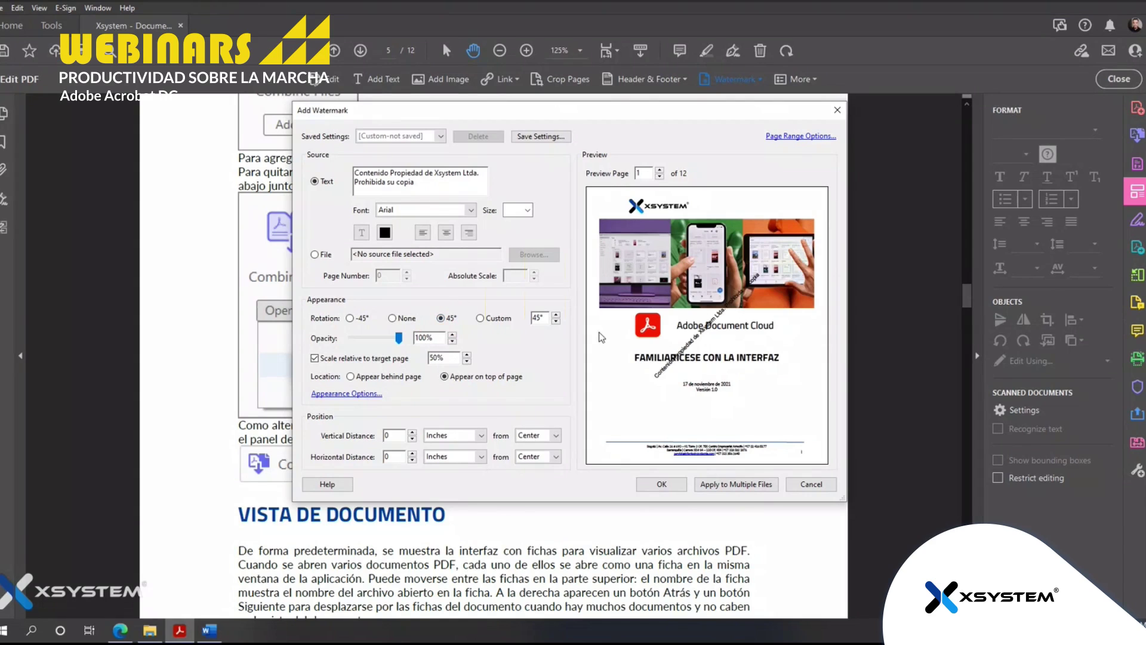
left_click_drag(400, 341, 380, 344)
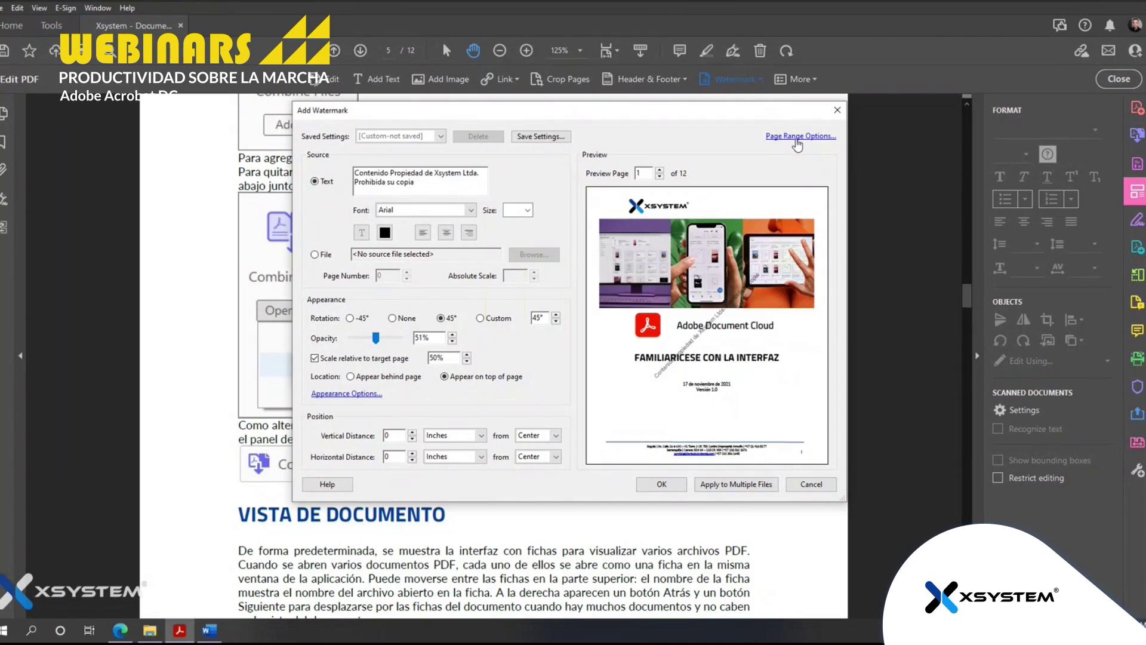
left_click(662, 485)
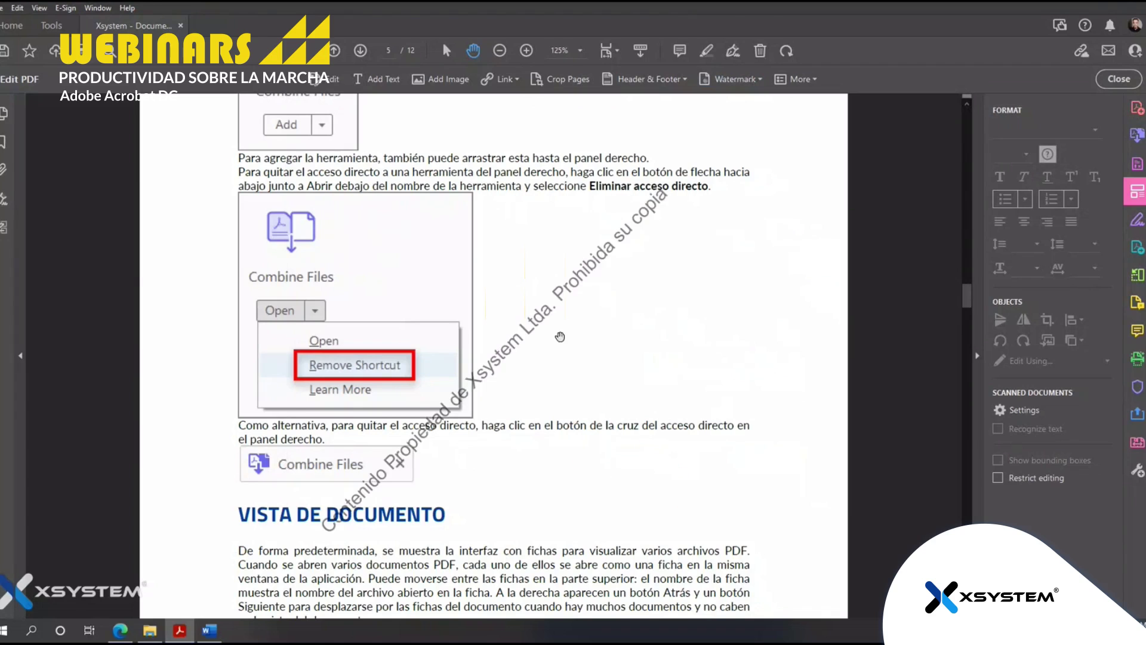
scroll(566, 336, "up", 10)
scroll(566, 336, "up", 3)
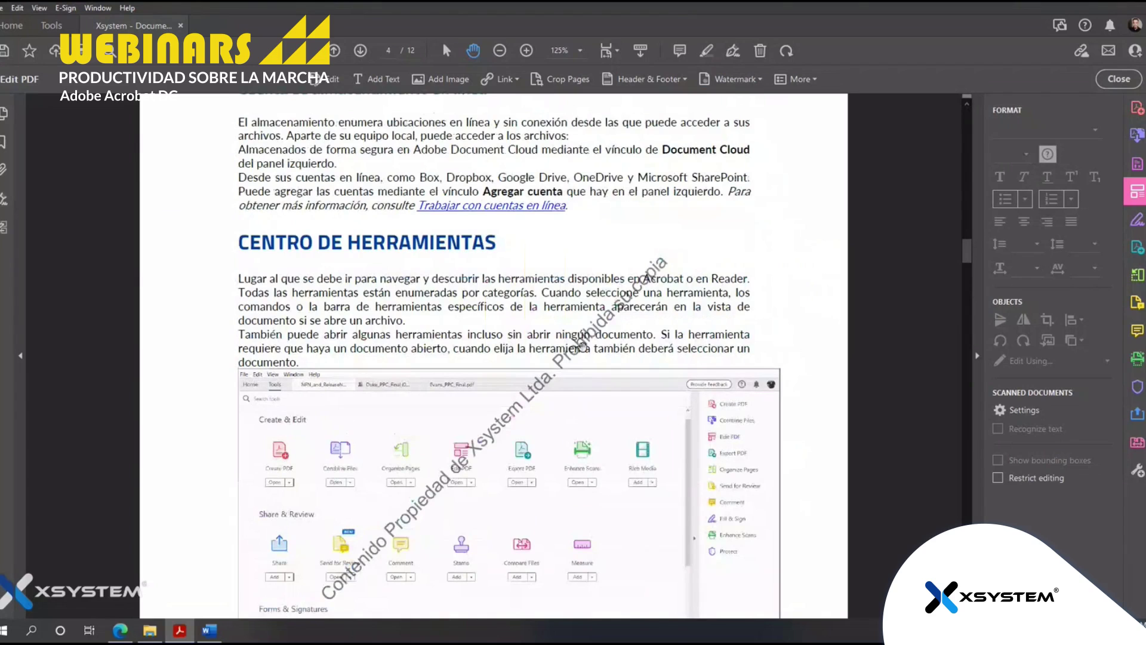
scroll(582, 345, "up", 3)
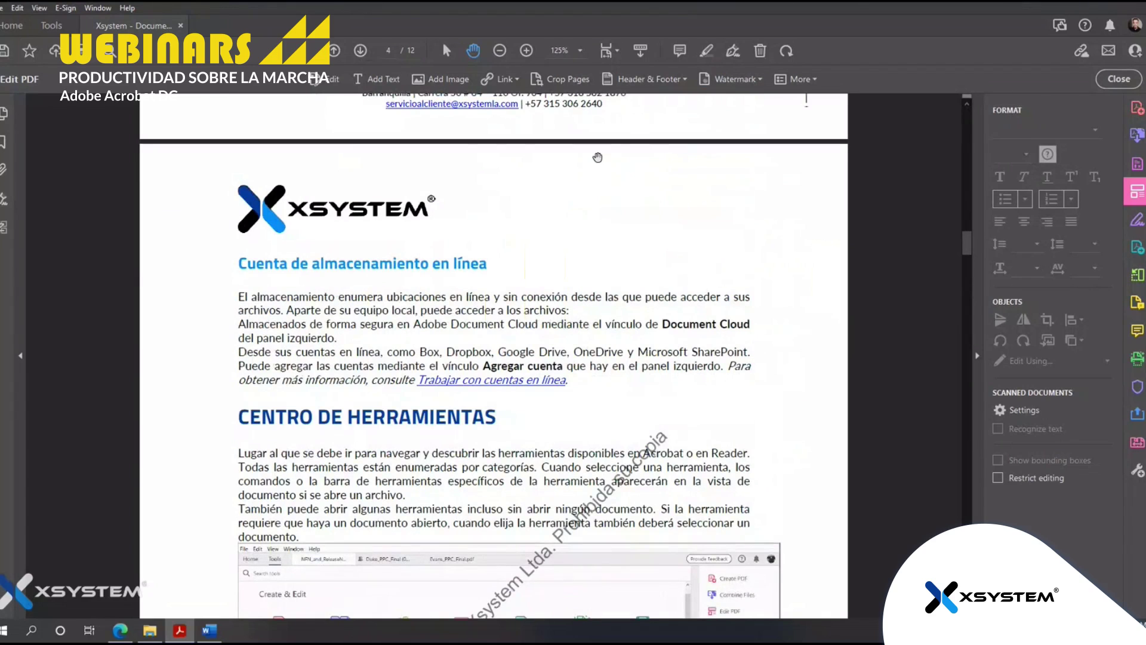
Add a new header with the right header text "Adobe Document Cloud", keeping the document's existing header and footer
left_click(684, 82)
left_click(646, 100)
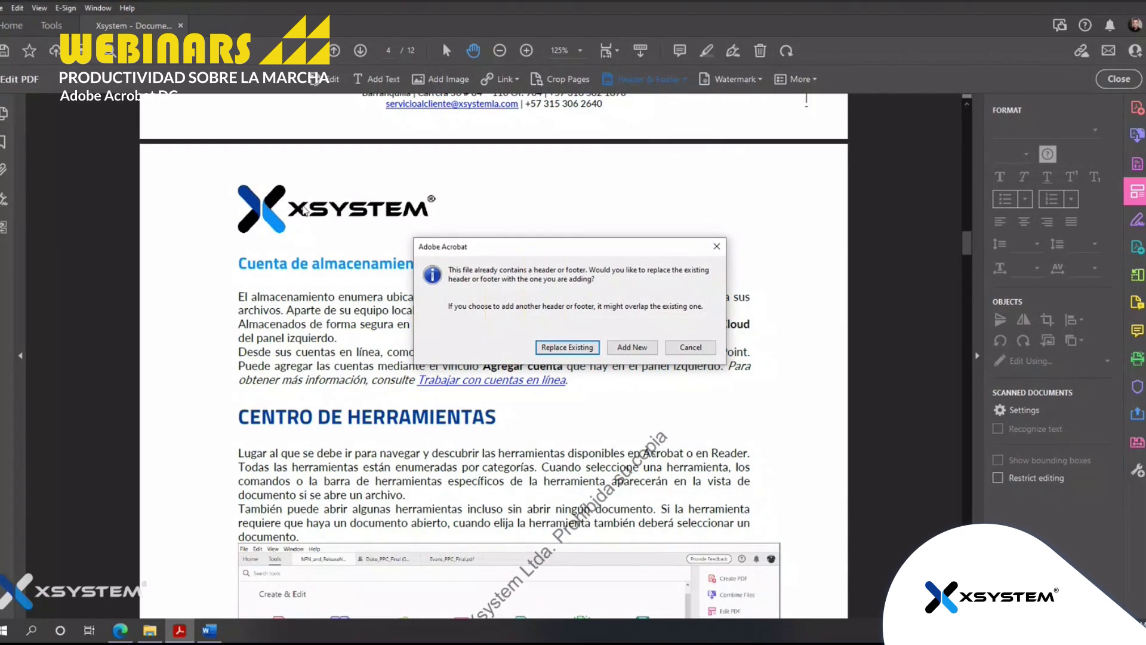
left_click(632, 347)
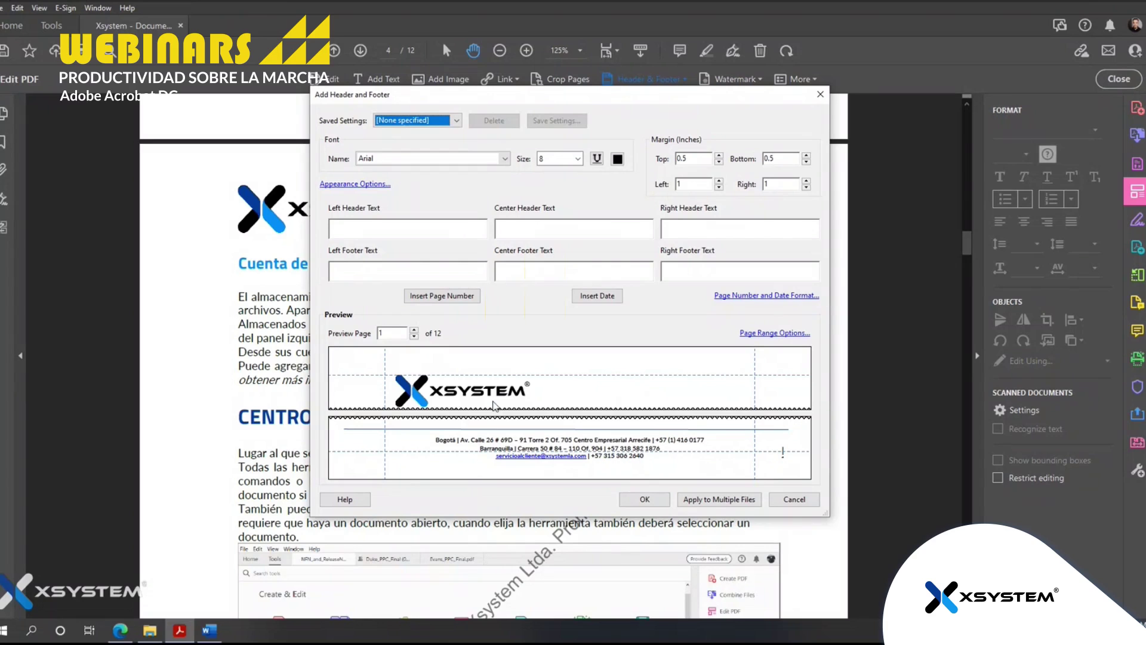
left_click(704, 226)
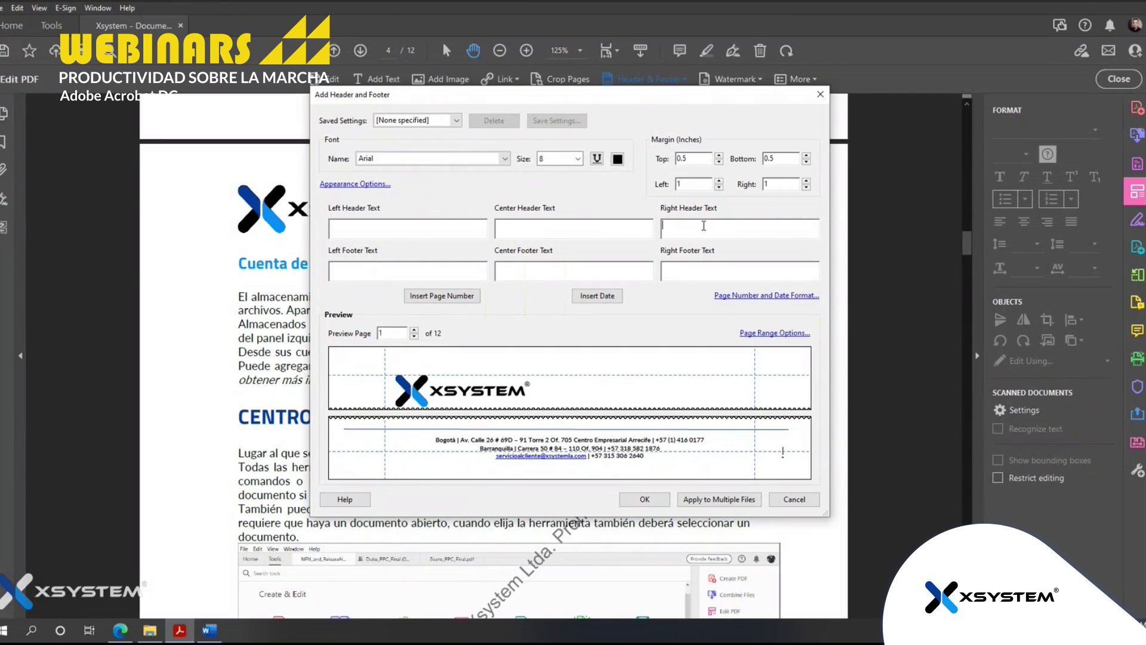
type("Adobe")
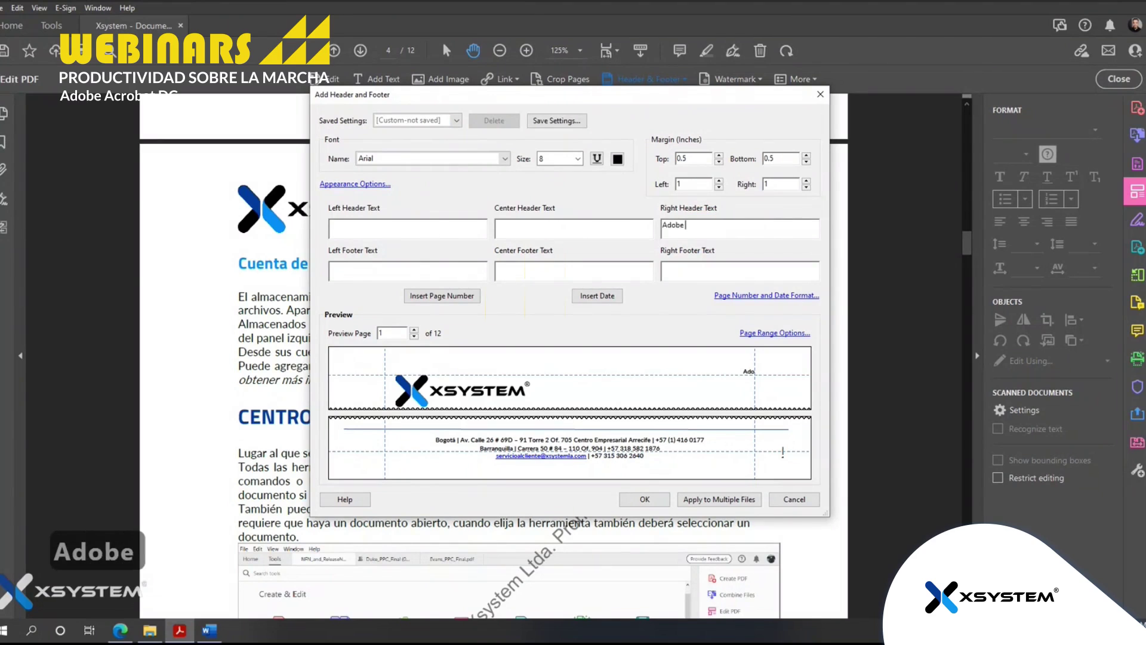
type(" Document Cloud")
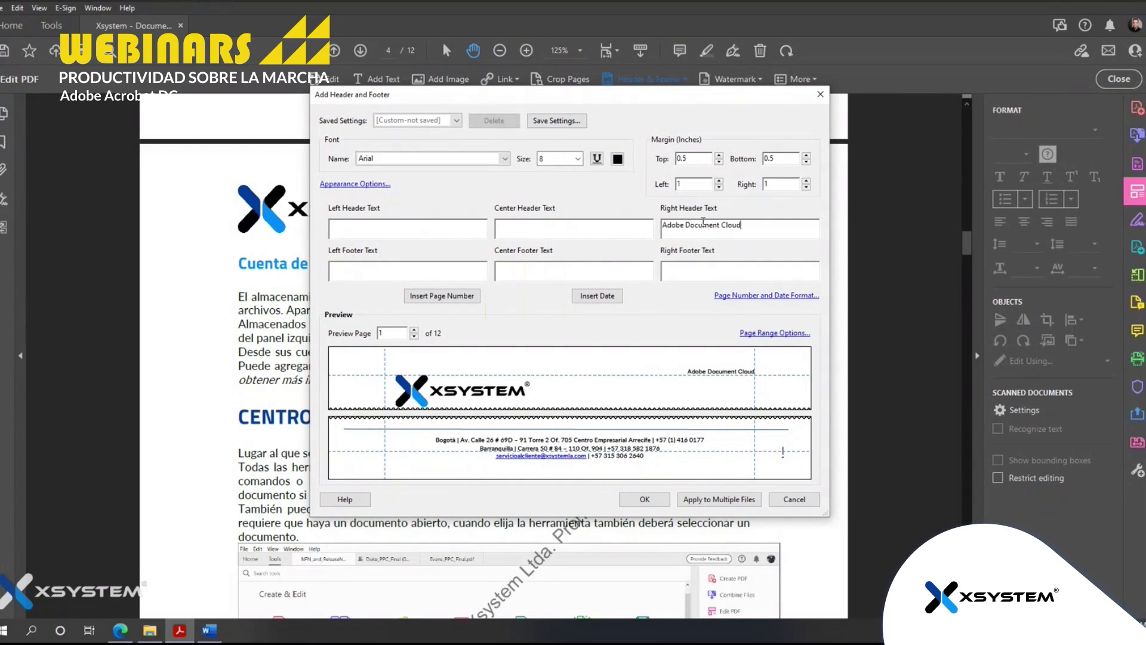
left_click(645, 499)
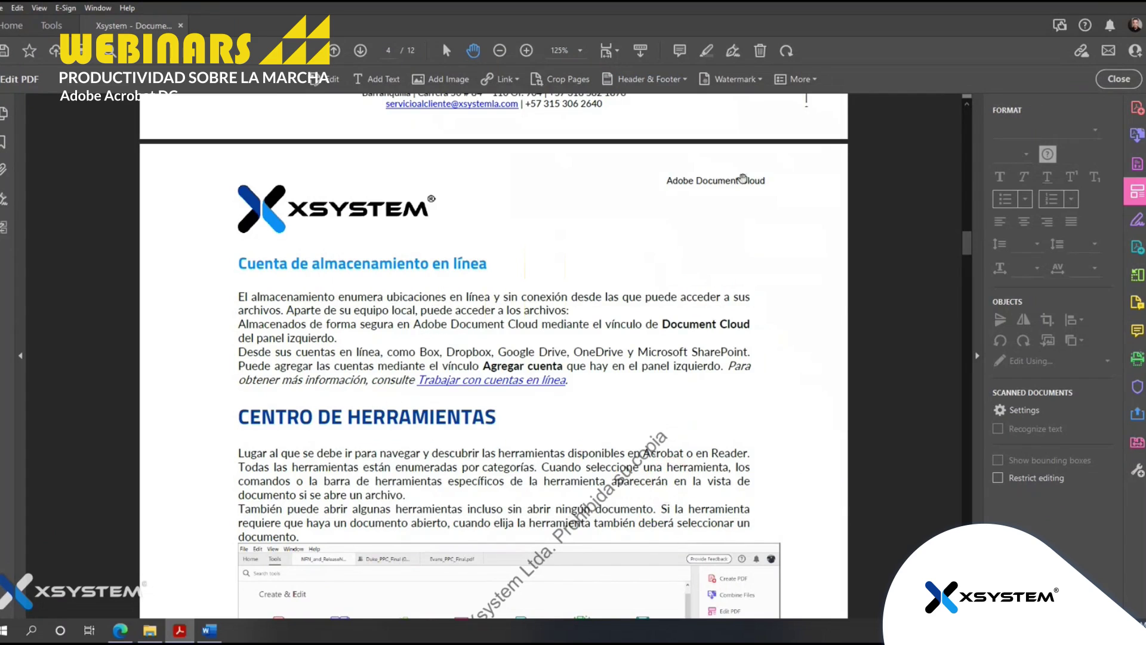
Review the header and watermark on page 3, check the "MARCADORES E HIPERVÍNCULOS" topics in the browser and return to Acrobat
scroll(703, 233, "up", 3)
scroll(703, 235, "up", 10)
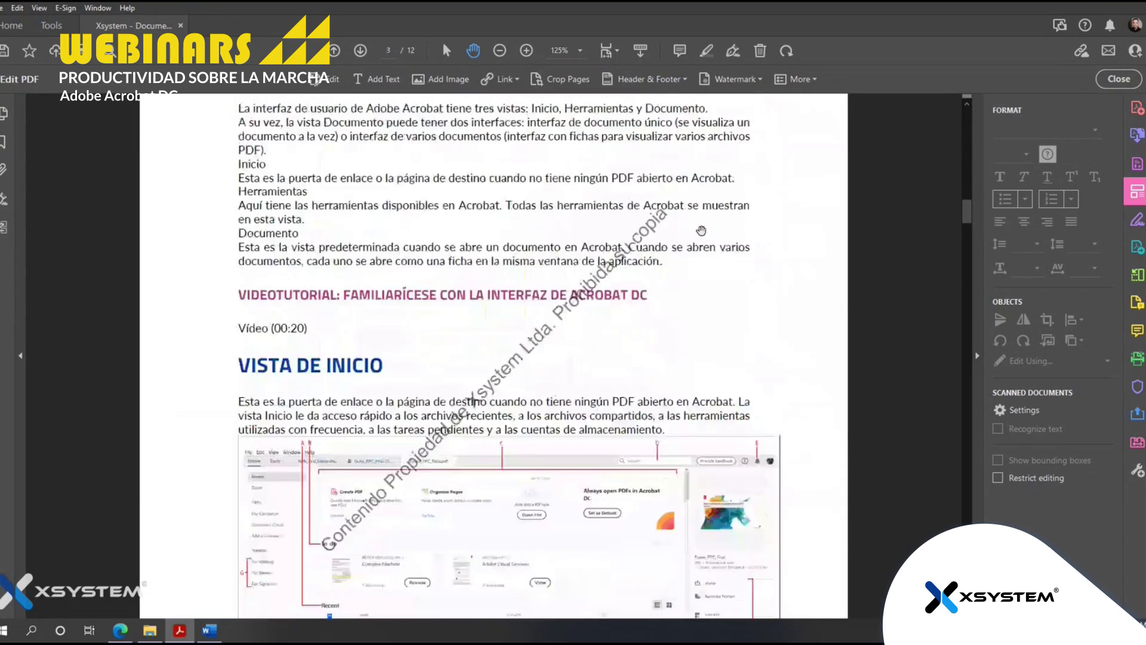
scroll(708, 154, "down", 4)
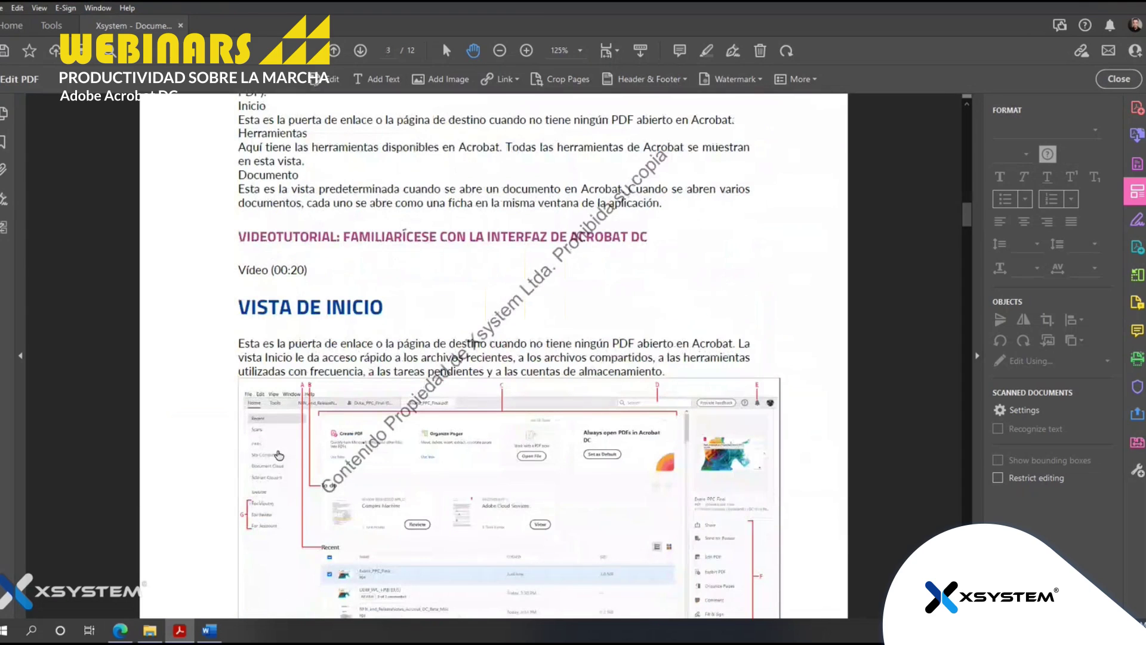
left_click(120, 630)
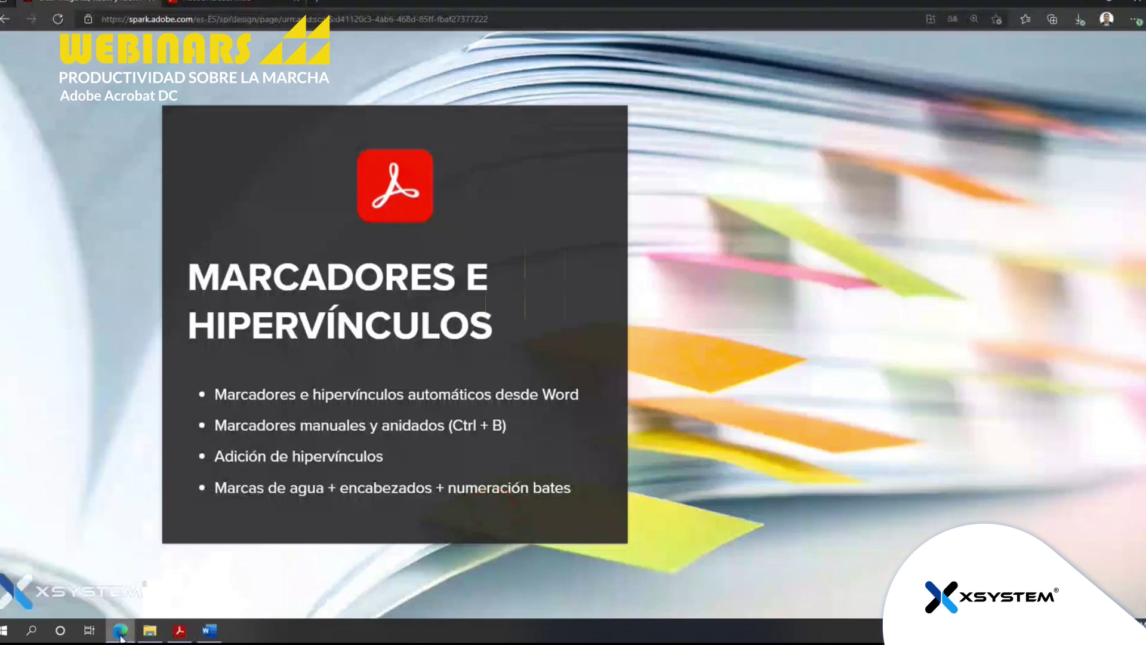
mouse_move(121, 637)
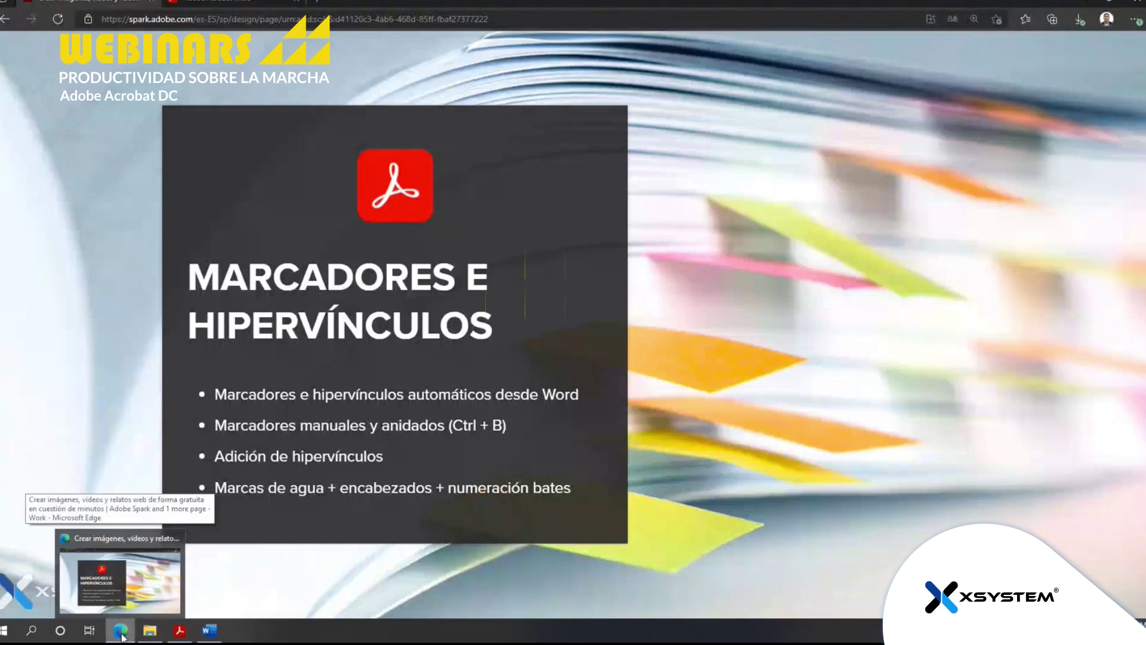
left_click(121, 636)
scroll(724, 297, "up", 4)
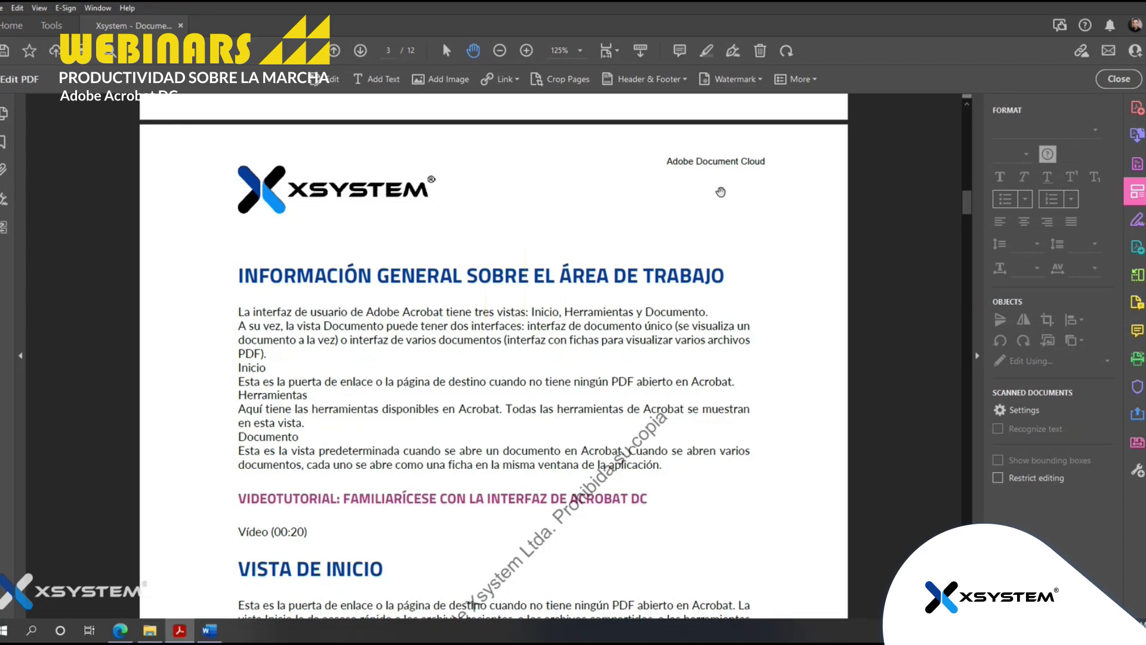
Start Bates numbering for Xsystem - Document Cloud_2.pdf, keeping the same target folder and the original file names in the output options
left_click(797, 79)
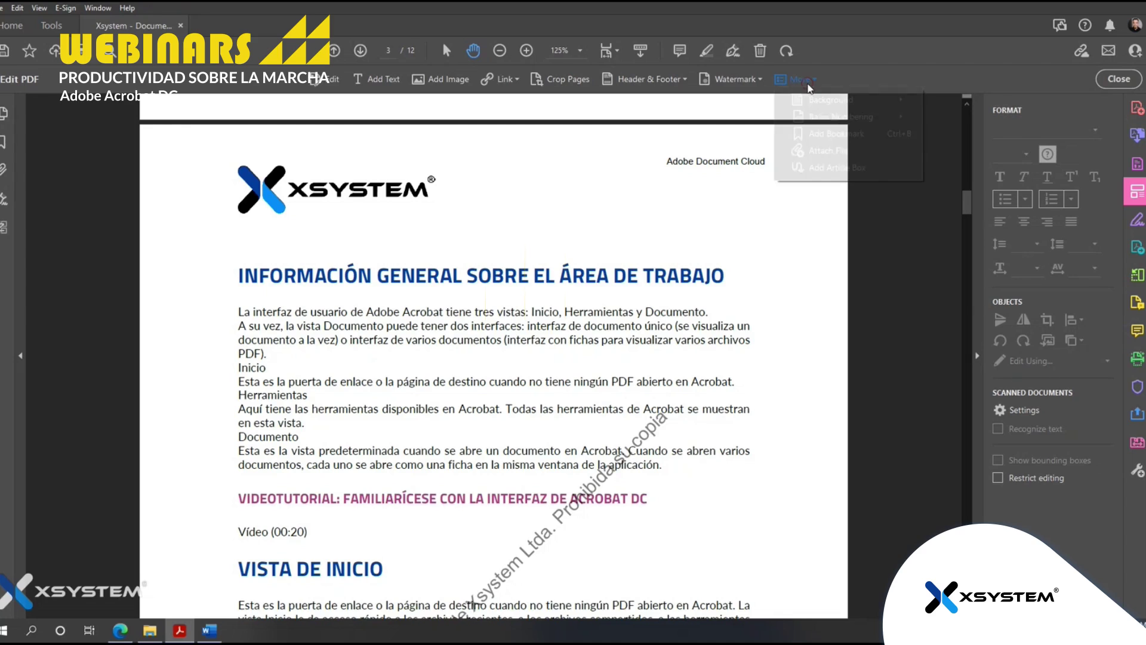
mouse_move(818, 117)
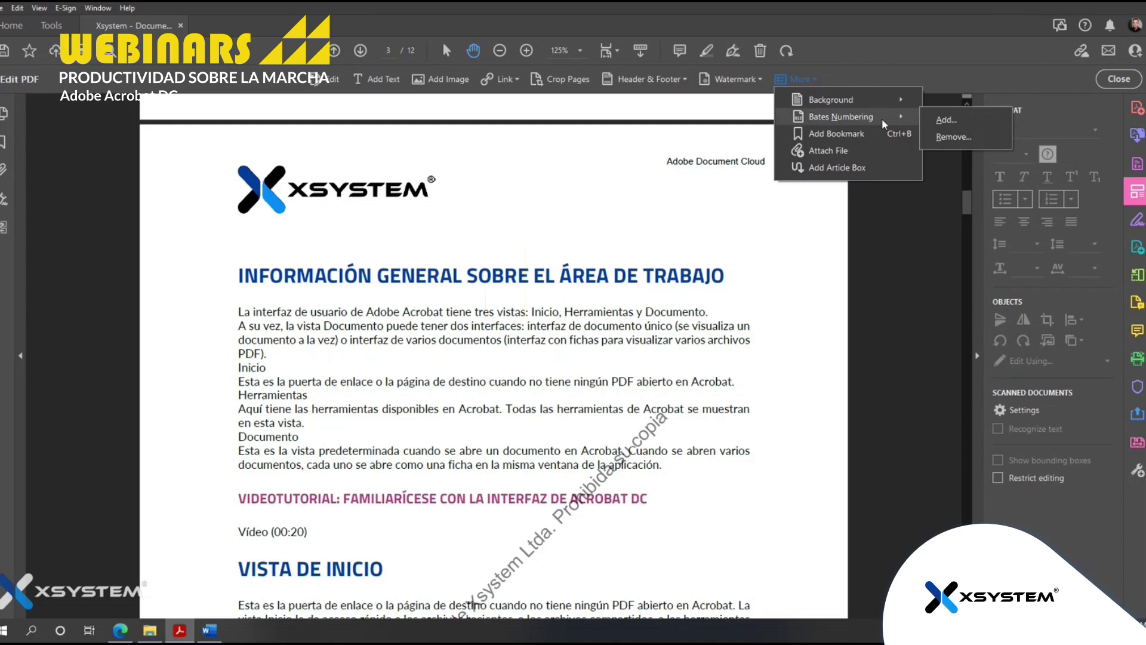
left_click(954, 121)
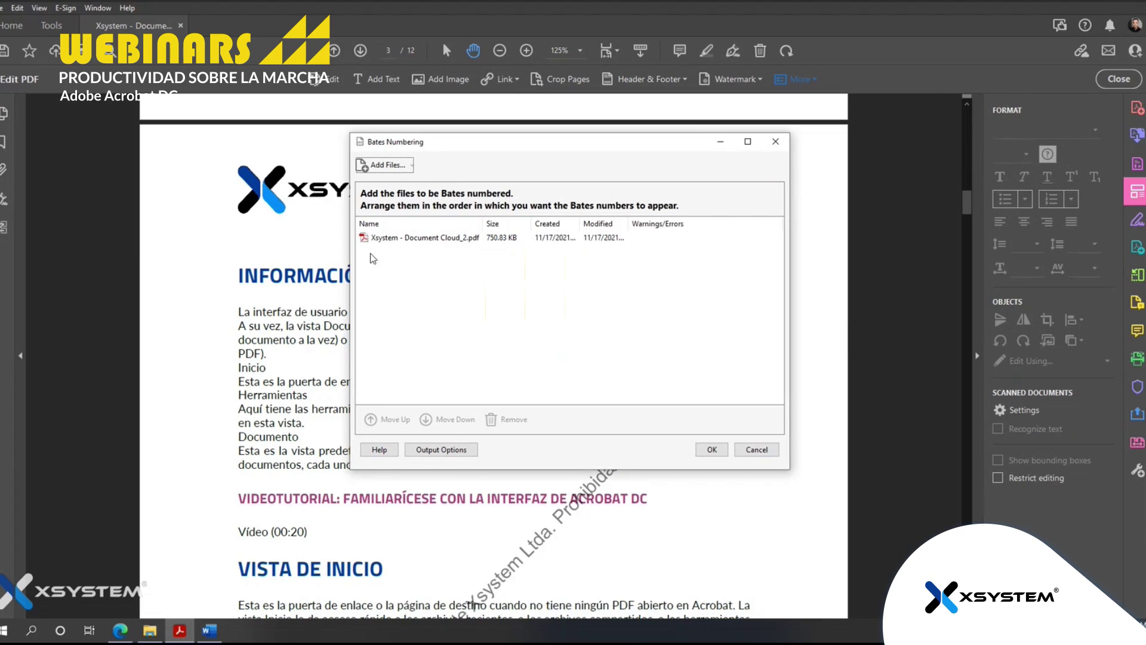
left_click(465, 453)
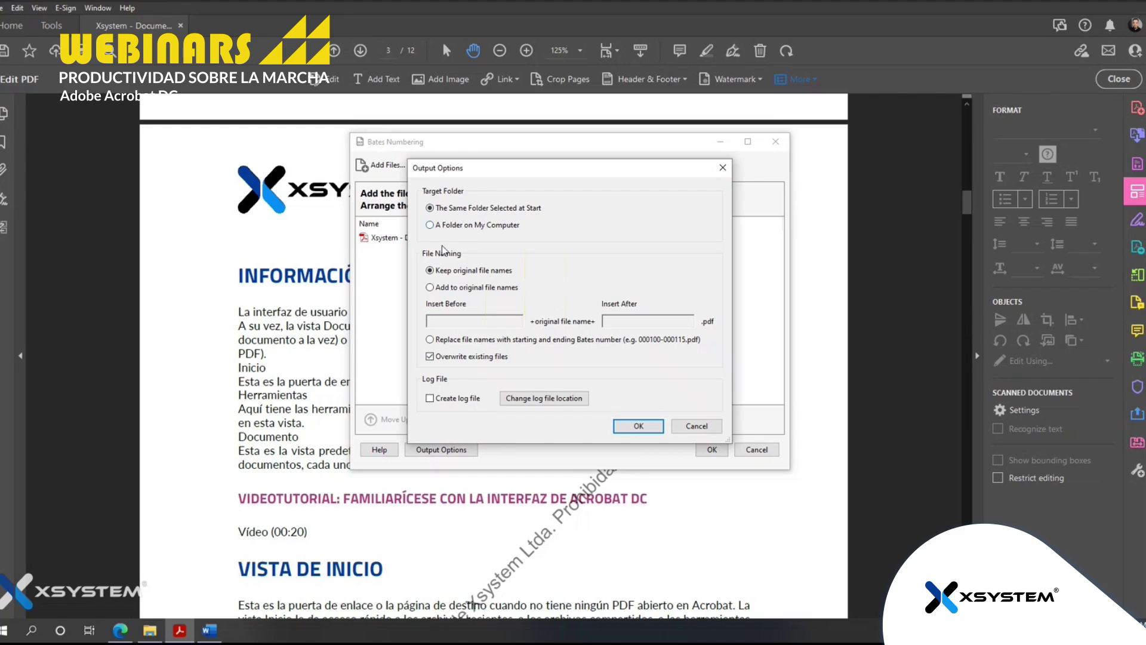
left_click(632, 427)
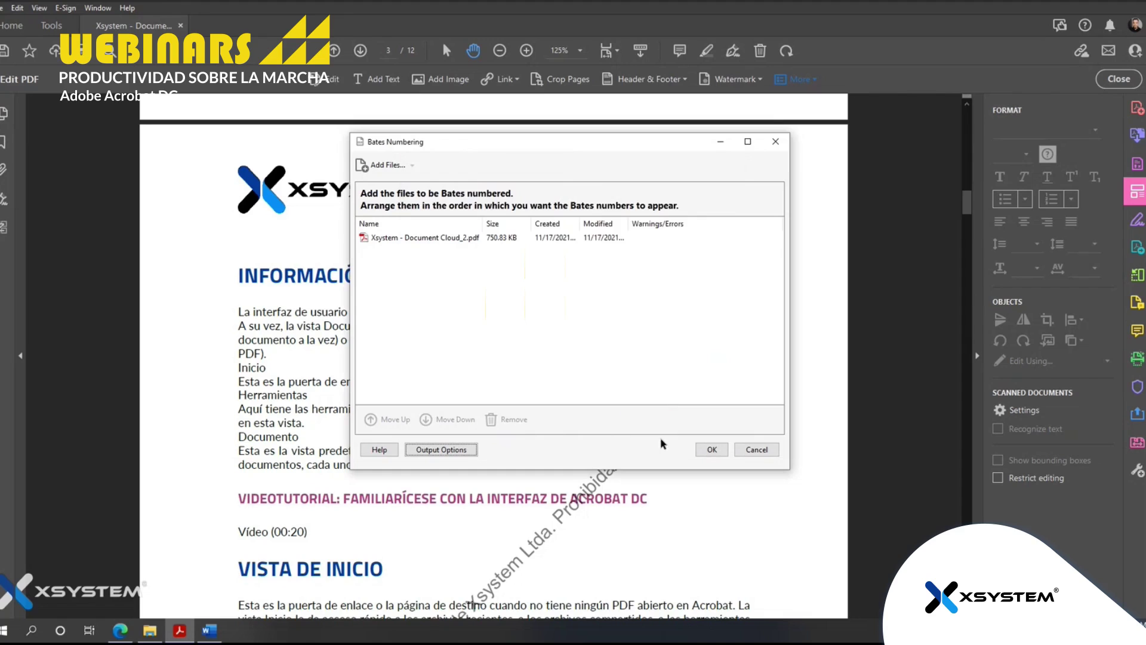
Add six-digit Bates numbers starting at 1 with the prefix "XS-" as new center header text, keeping the existing header and footer
left_click(711, 450)
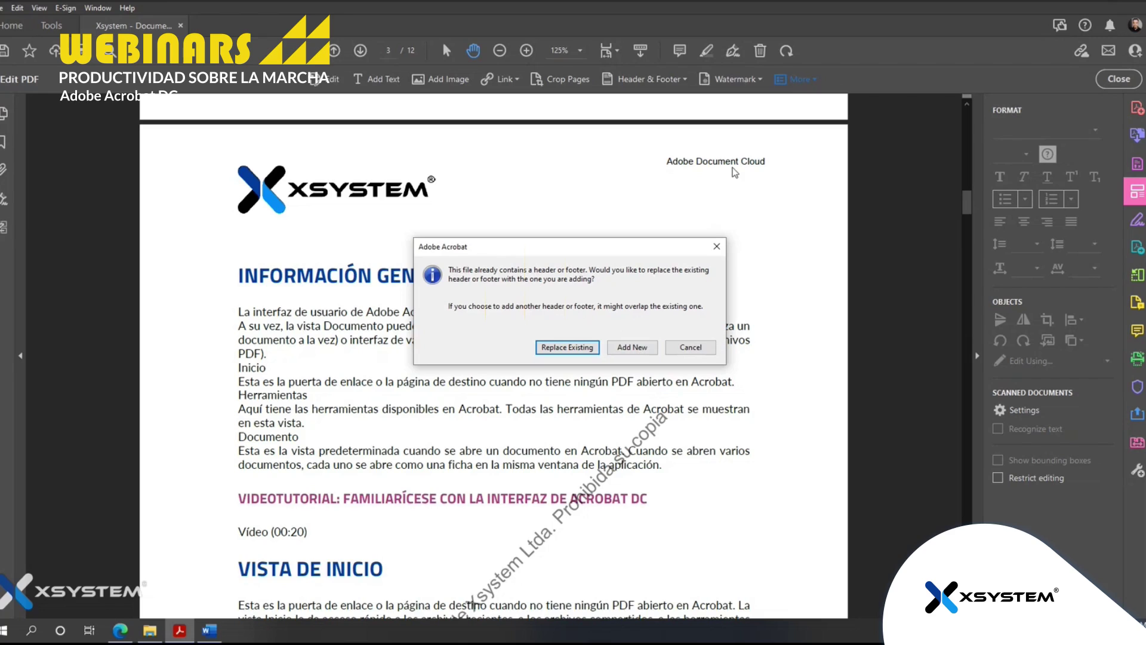
left_click(633, 348)
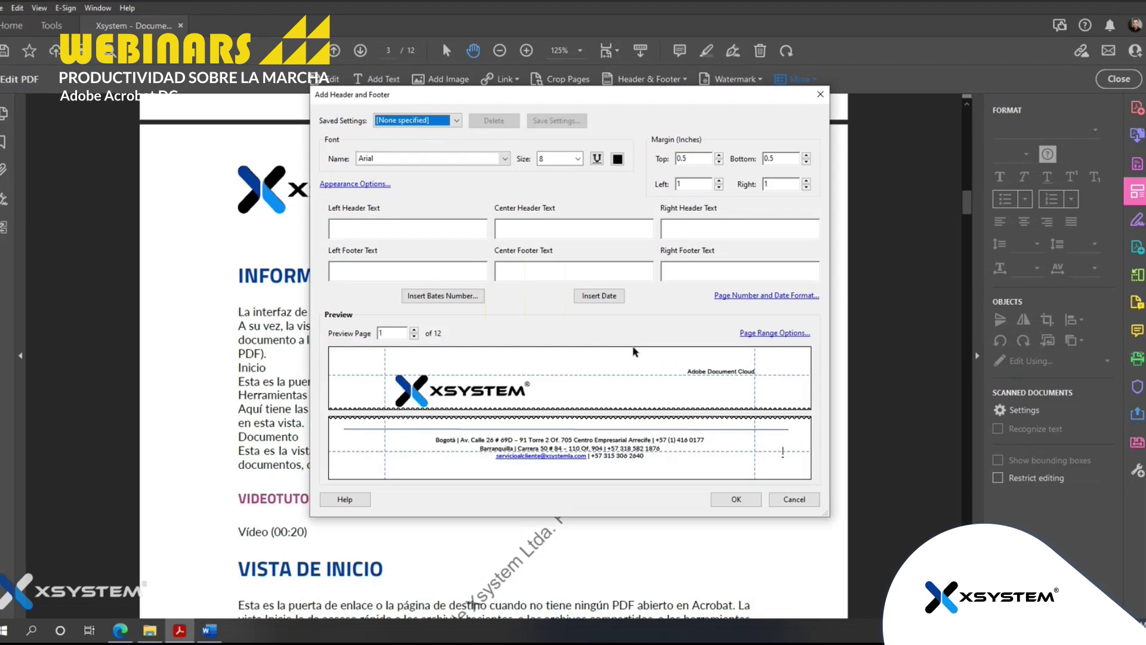
left_click(706, 229)
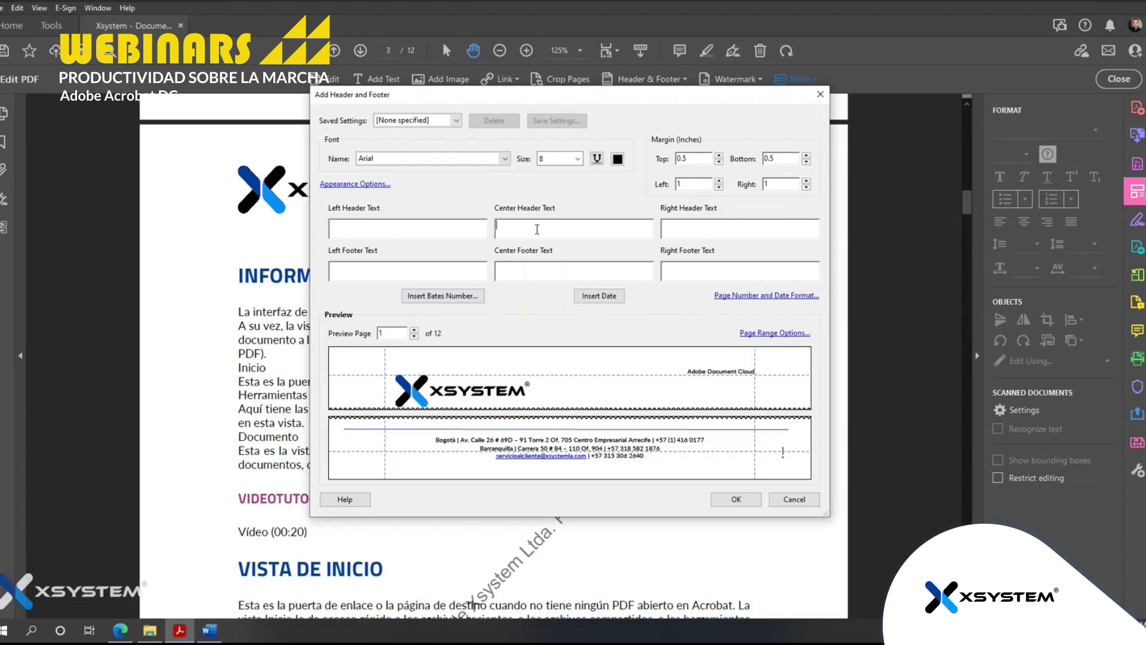
left_click(503, 274)
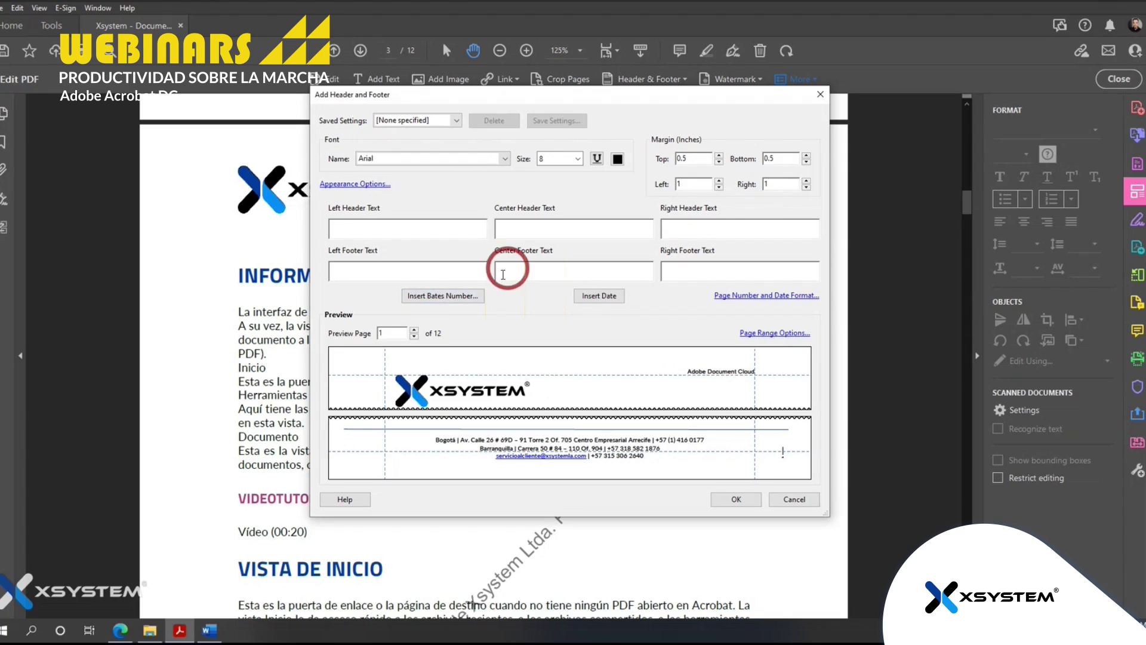
left_click(458, 296)
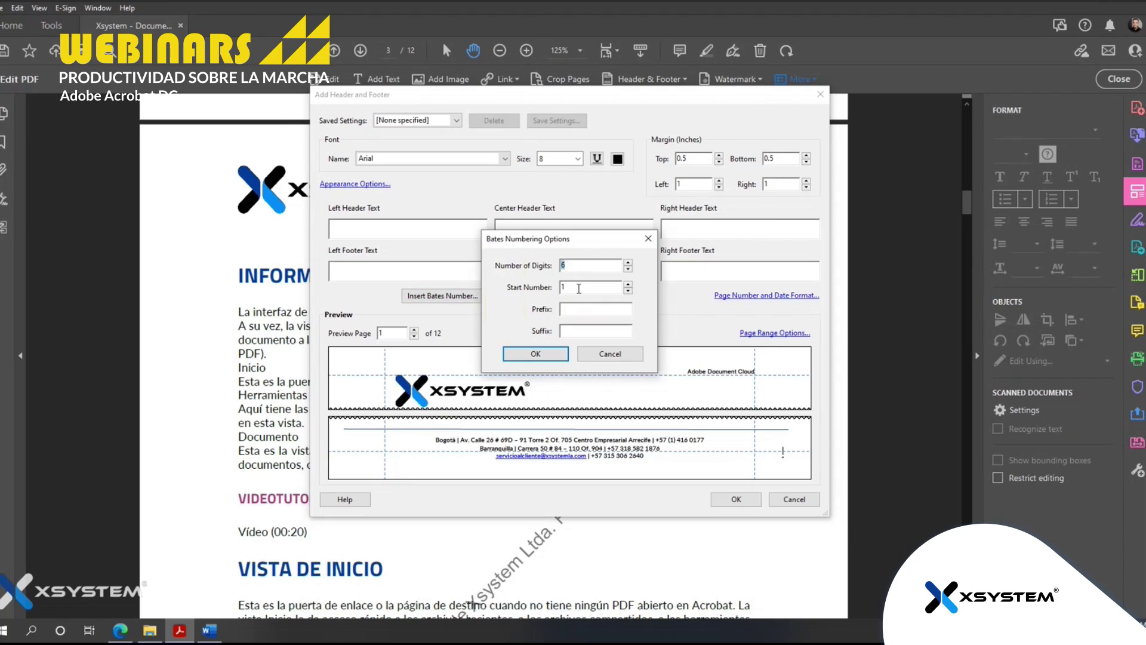
left_click(582, 309)
key("Caps_Lock")
type("XS-")
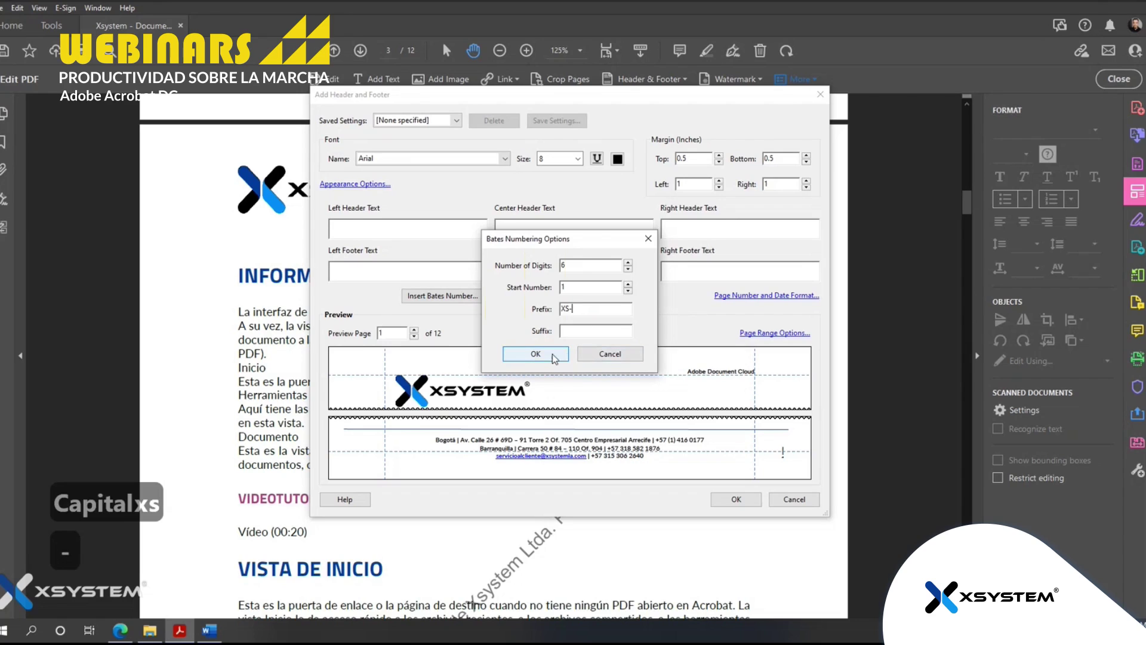
left_click(551, 356)
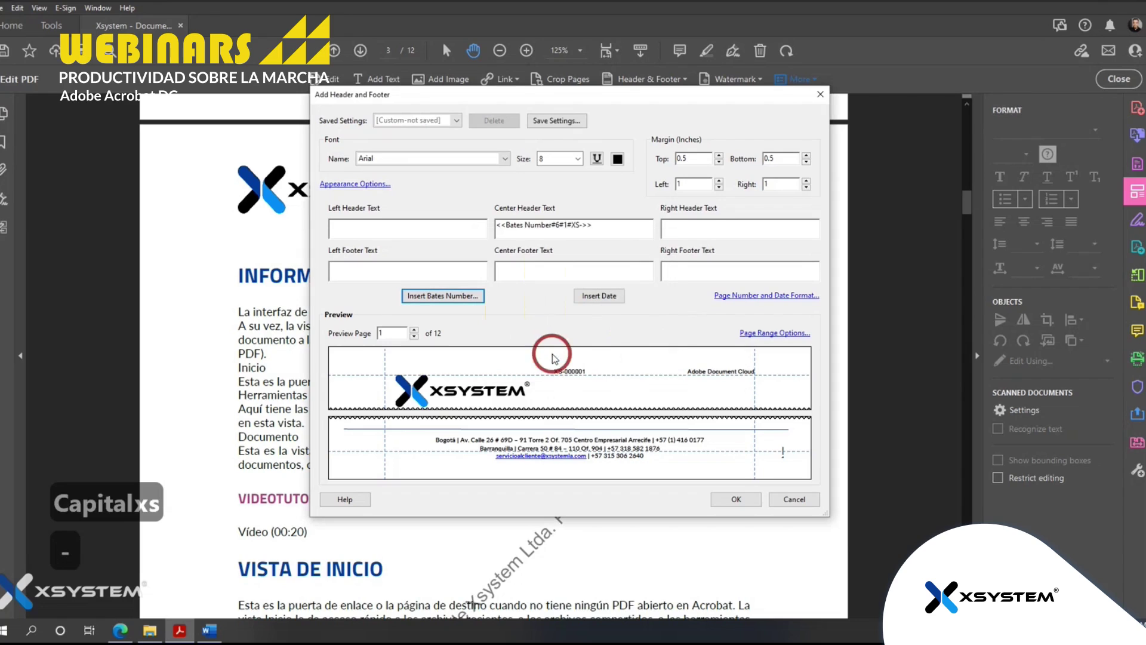
left_click(751, 499)
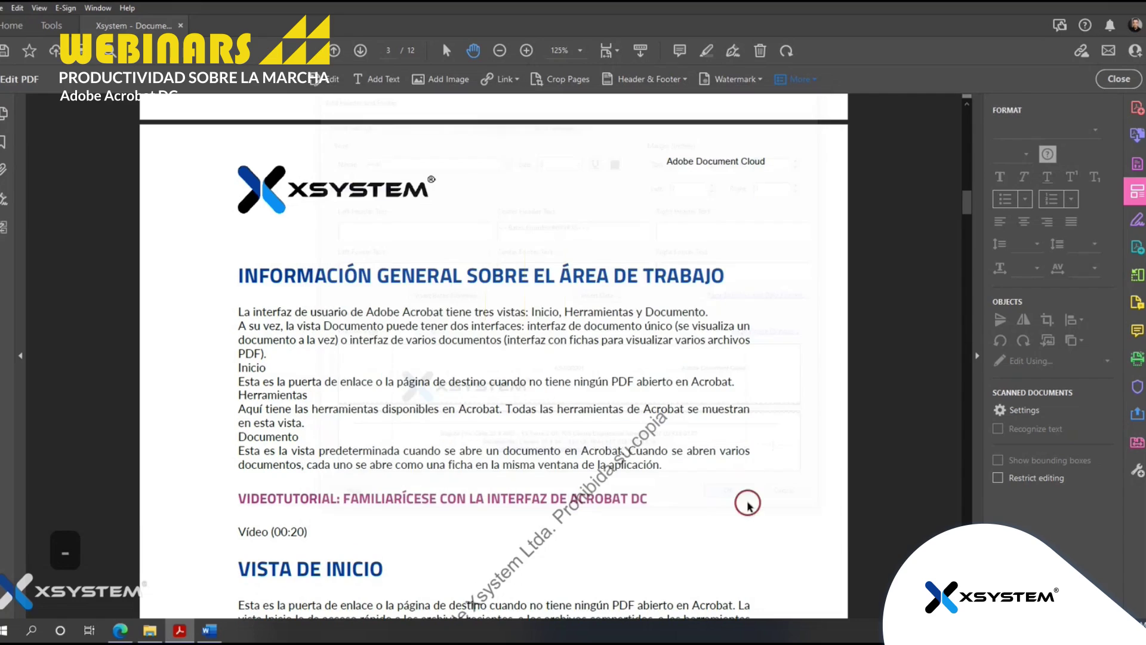
left_click(689, 335)
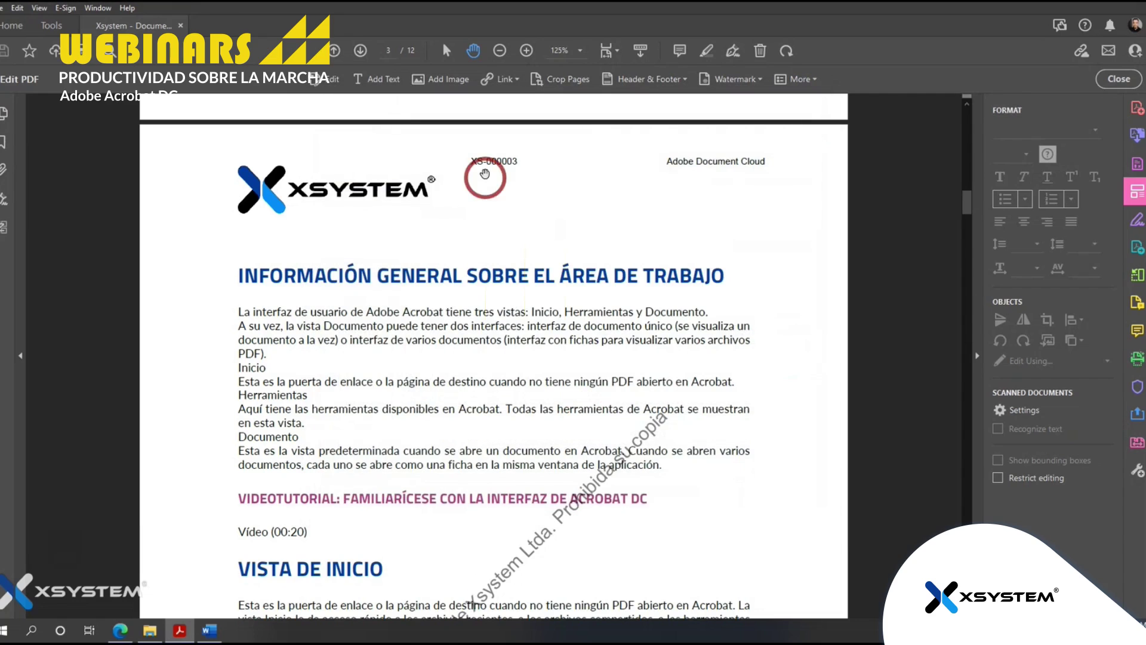
Check the Bates number in the header of page 4 and switch to the "MARCADORES E HIPERVÍNCULOS" slide in the browser
scroll(475, 339, "down", 6)
scroll(484, 347, "down", 6)
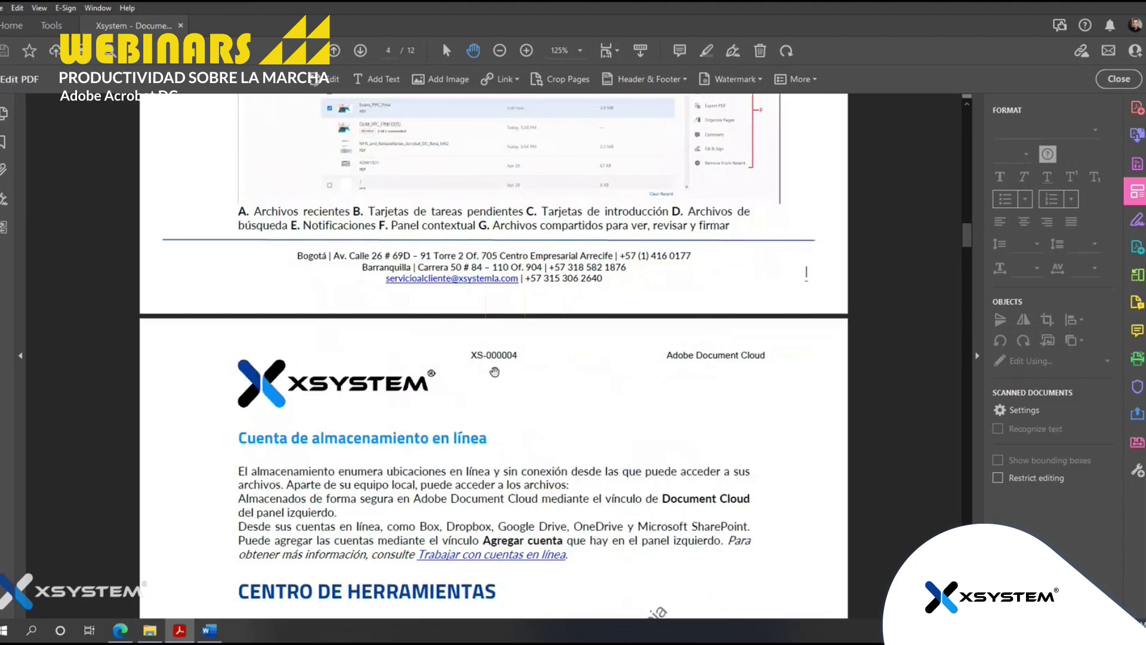
left_click(131, 632)
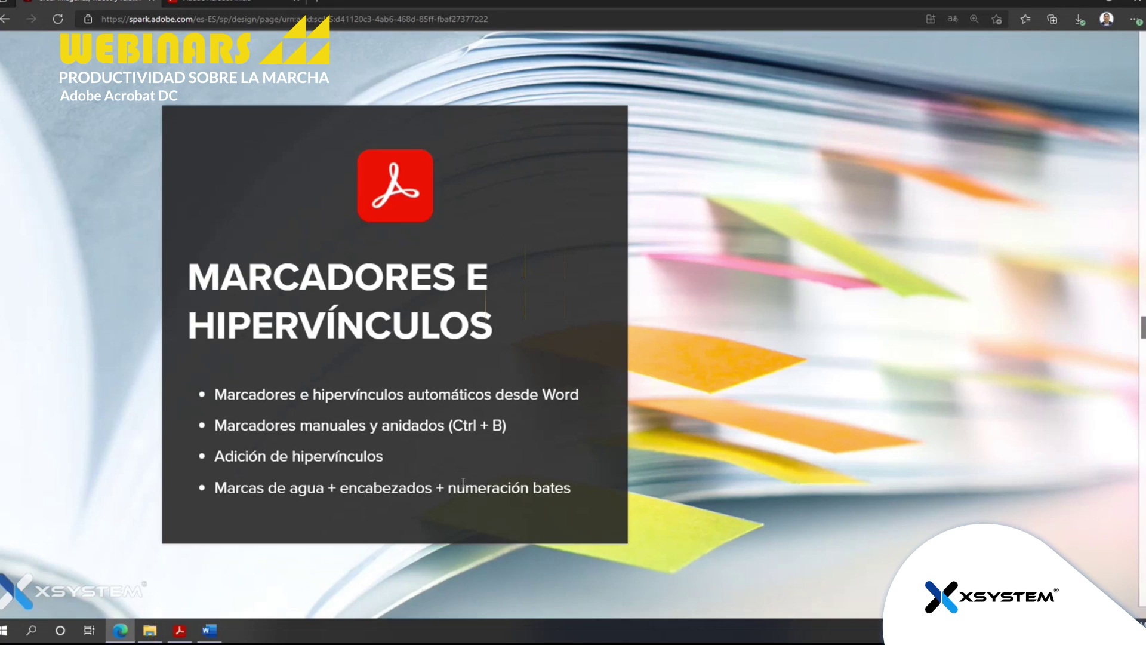
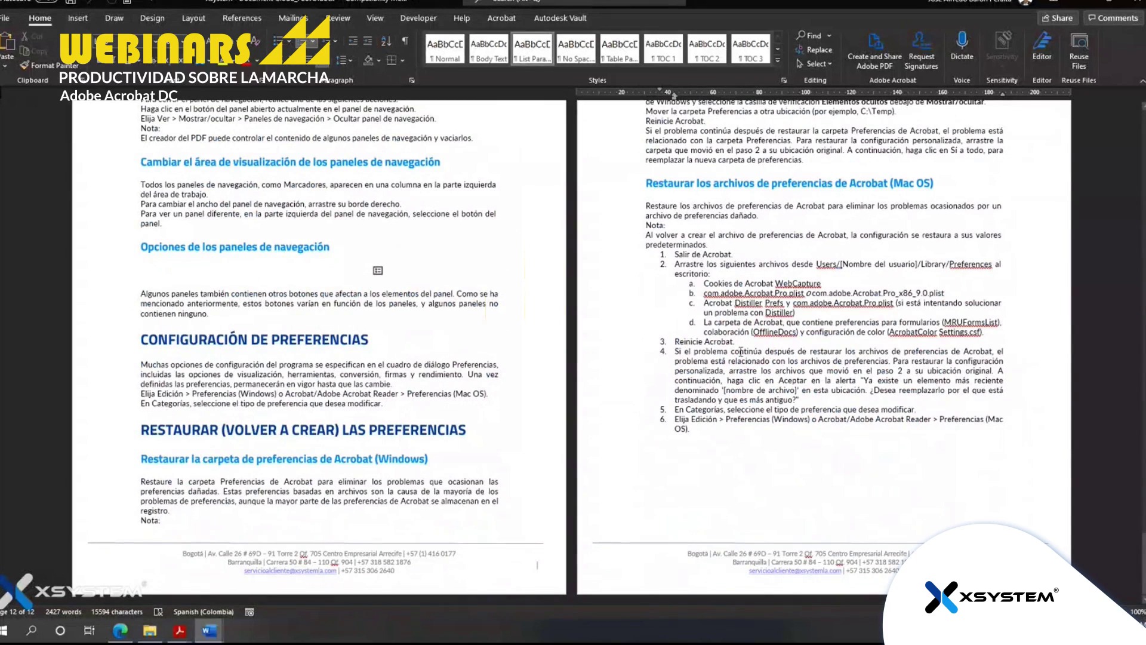
Inspect the icons and text on page 9 of Xsystem - Document Cloud_FLUJO.docx in Word and close the document without saving
scroll(685, 419, "up", 20)
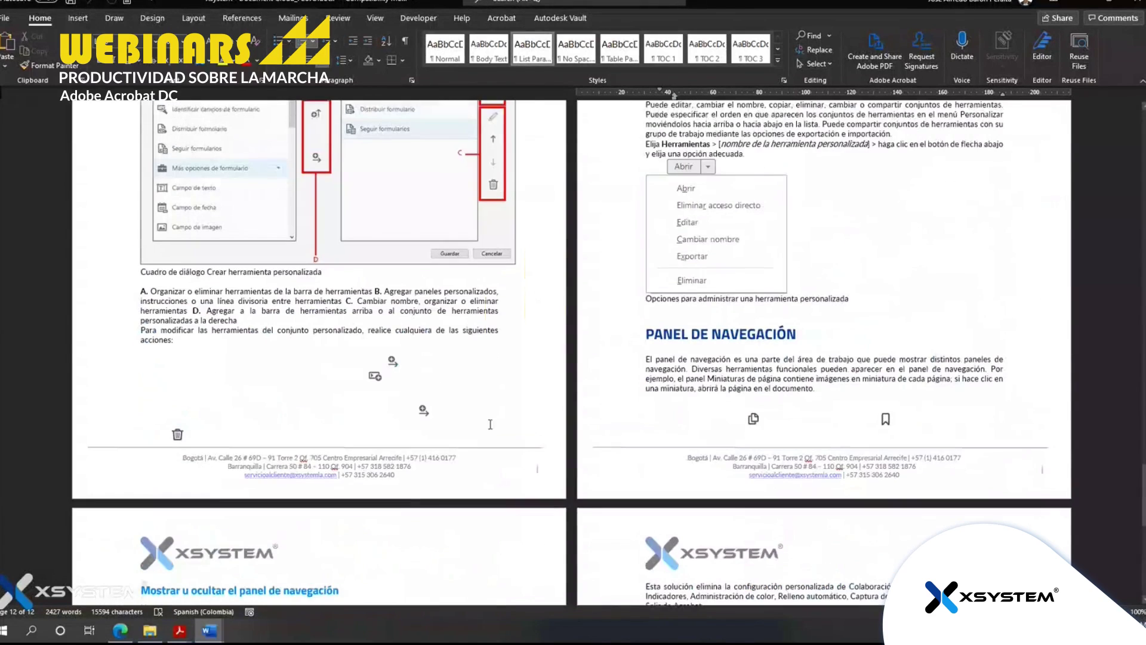
left_click(392, 366)
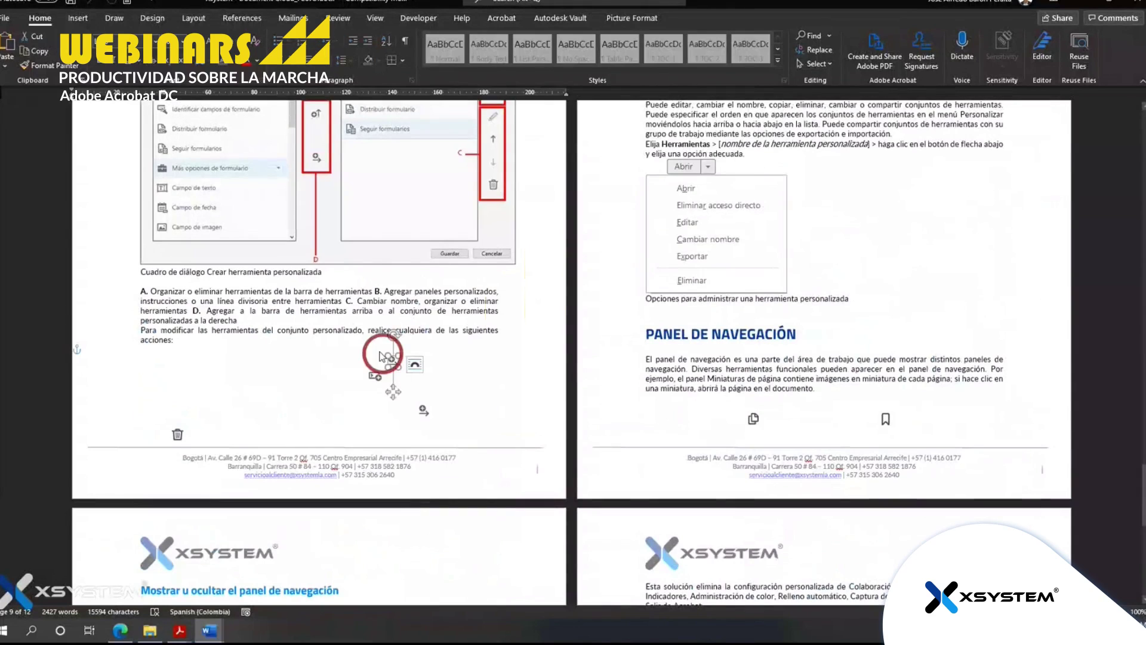
left_click(368, 333)
left_click(456, 332)
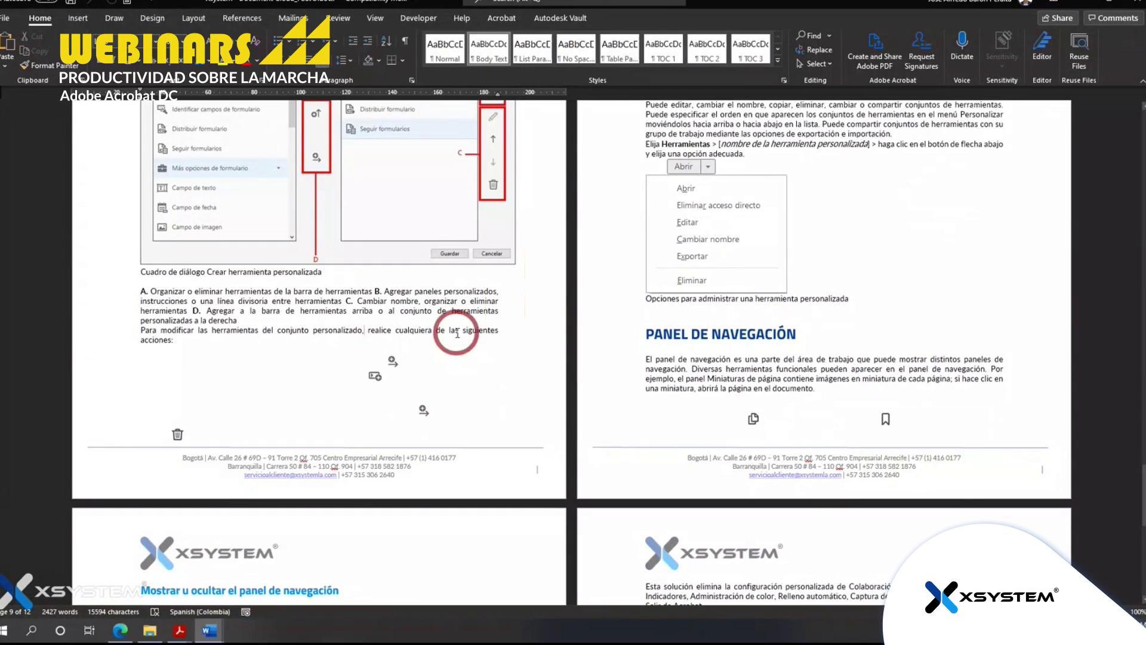
left_click(371, 376)
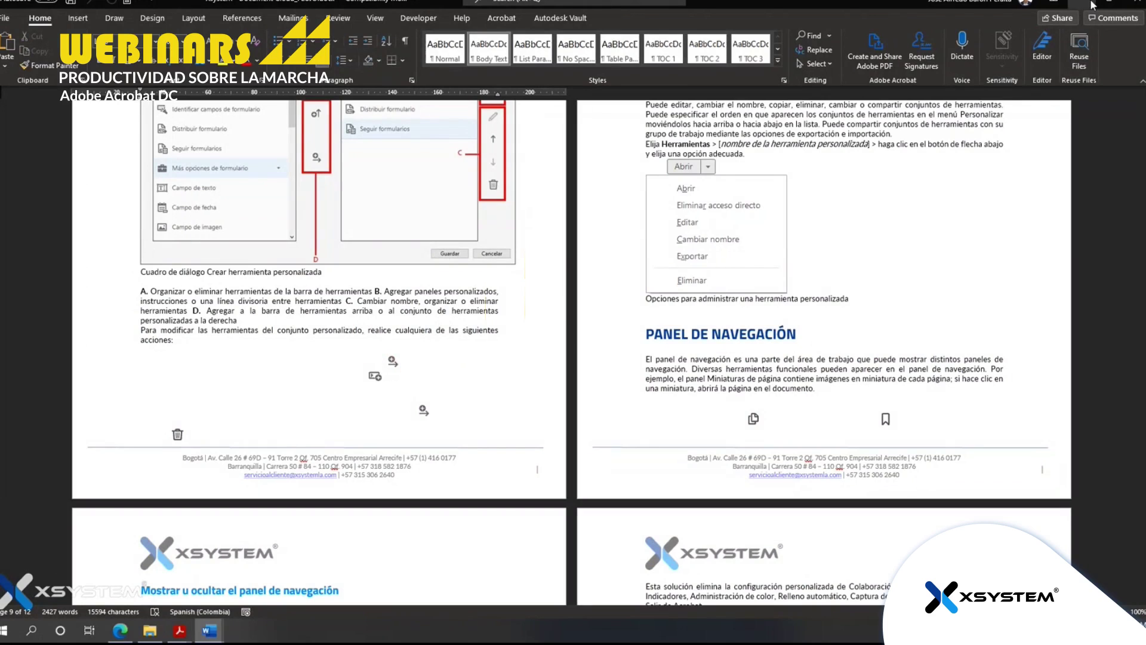
left_click(1133, 3)
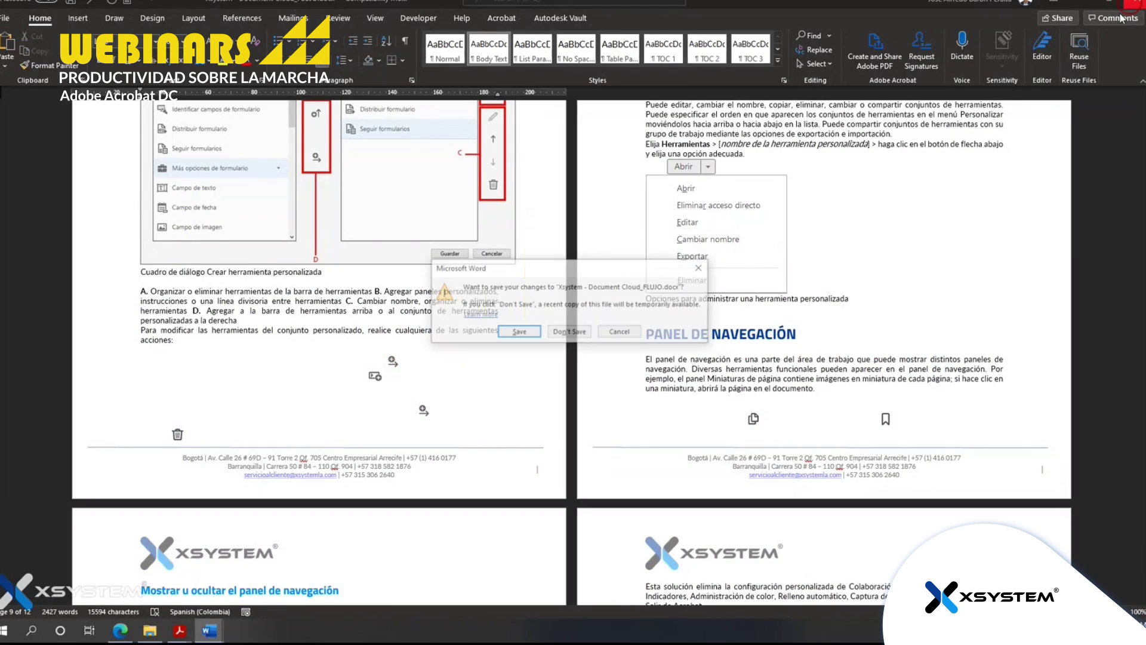
left_click(569, 333)
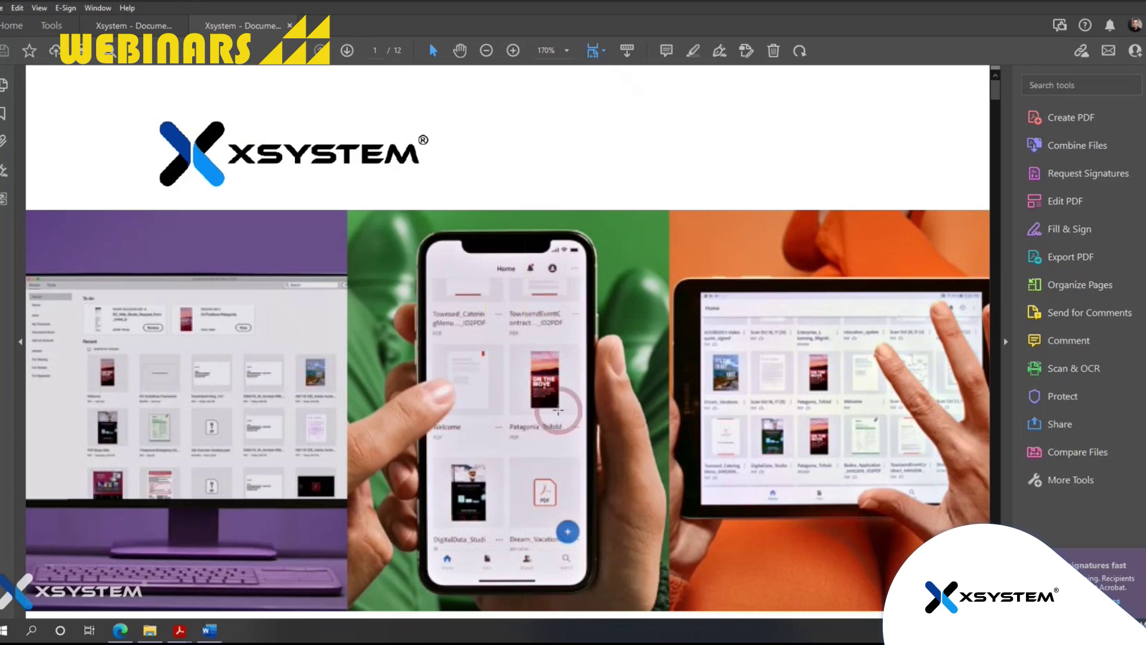
Set up the PDF's export to a Word Document in Acrobat with the Retain Page Layout setting
left_click(1070, 256)
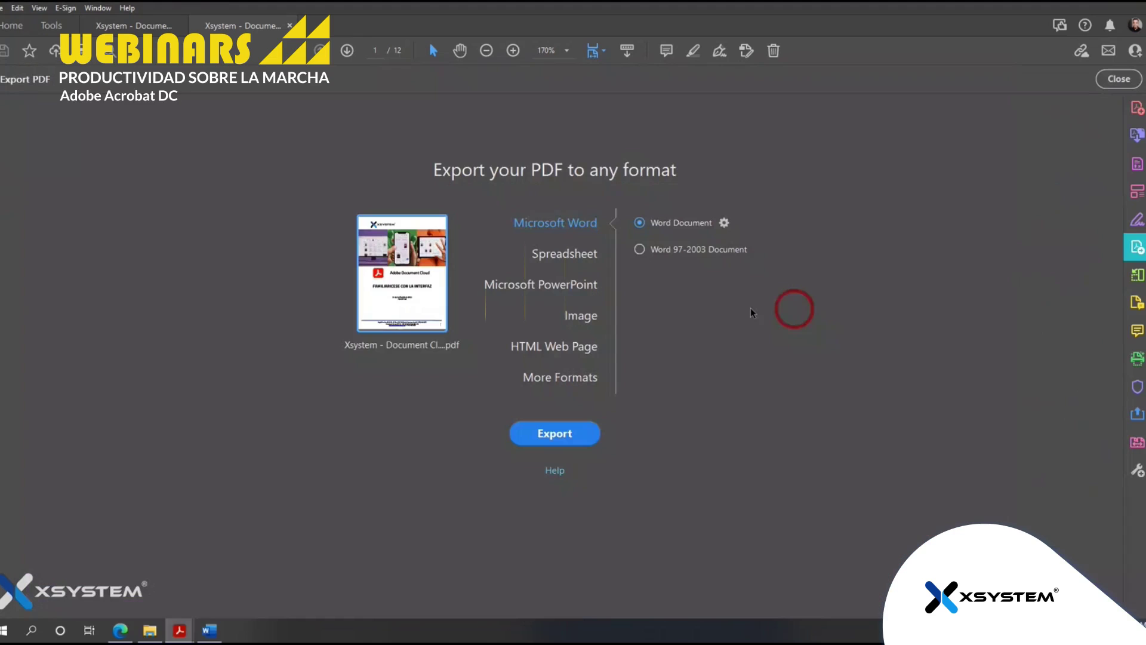
left_click(725, 223)
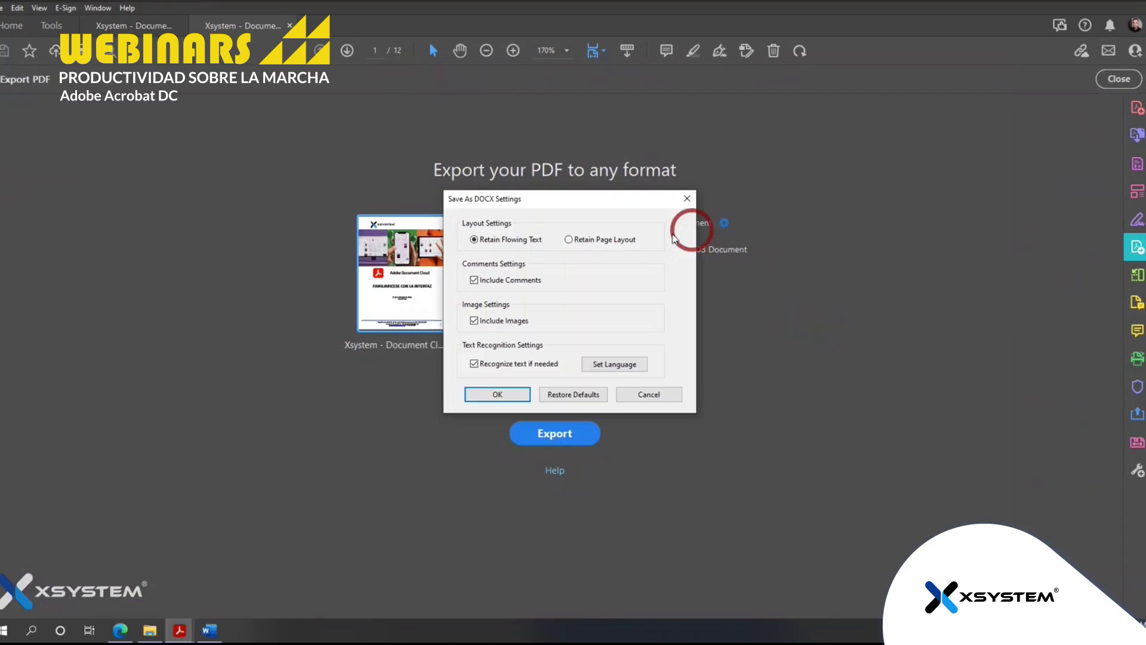
left_click(594, 240)
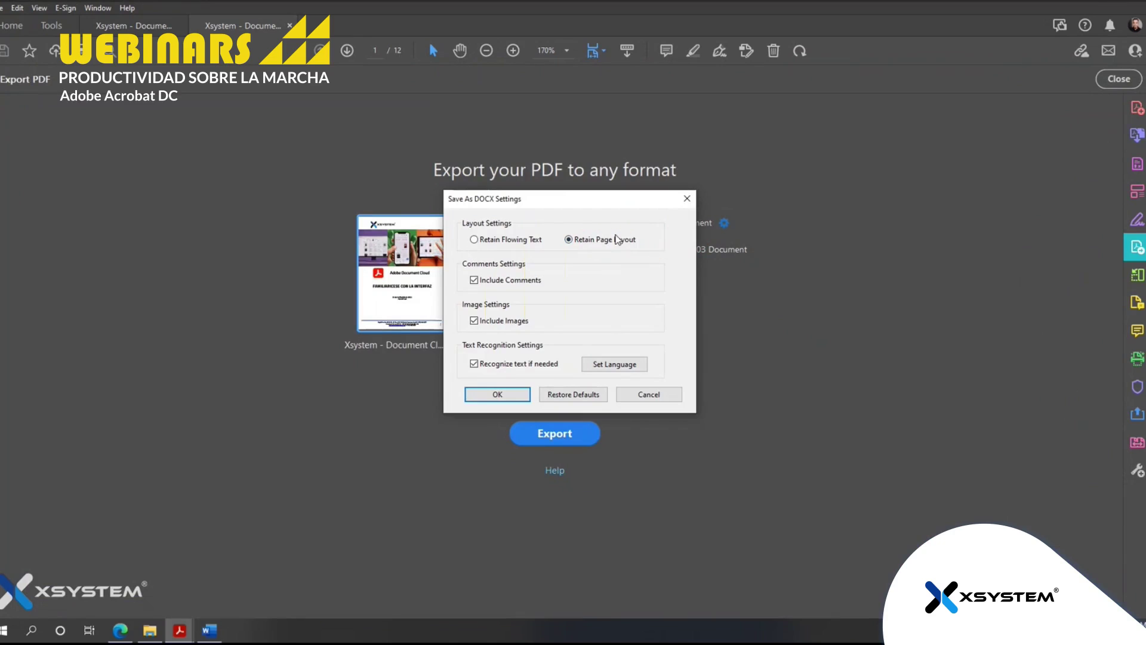
left_click(513, 394)
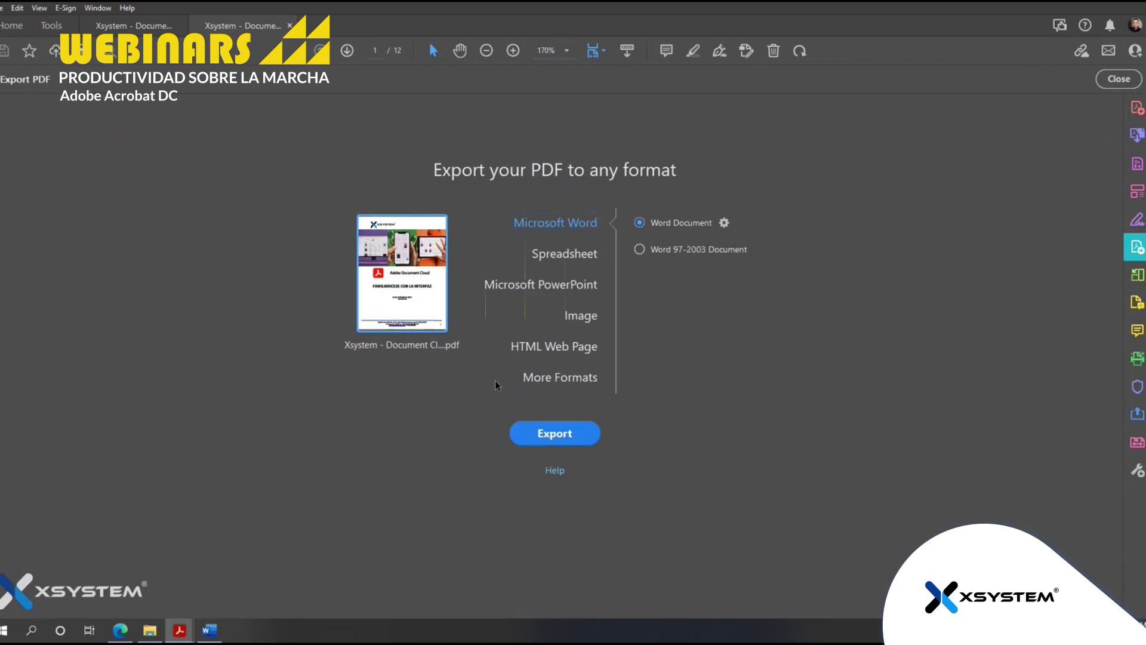
Export the PDF to the 2_creacion folder as Xsystem - Document Cloud_DISPOSICION.docx
left_click(554, 433)
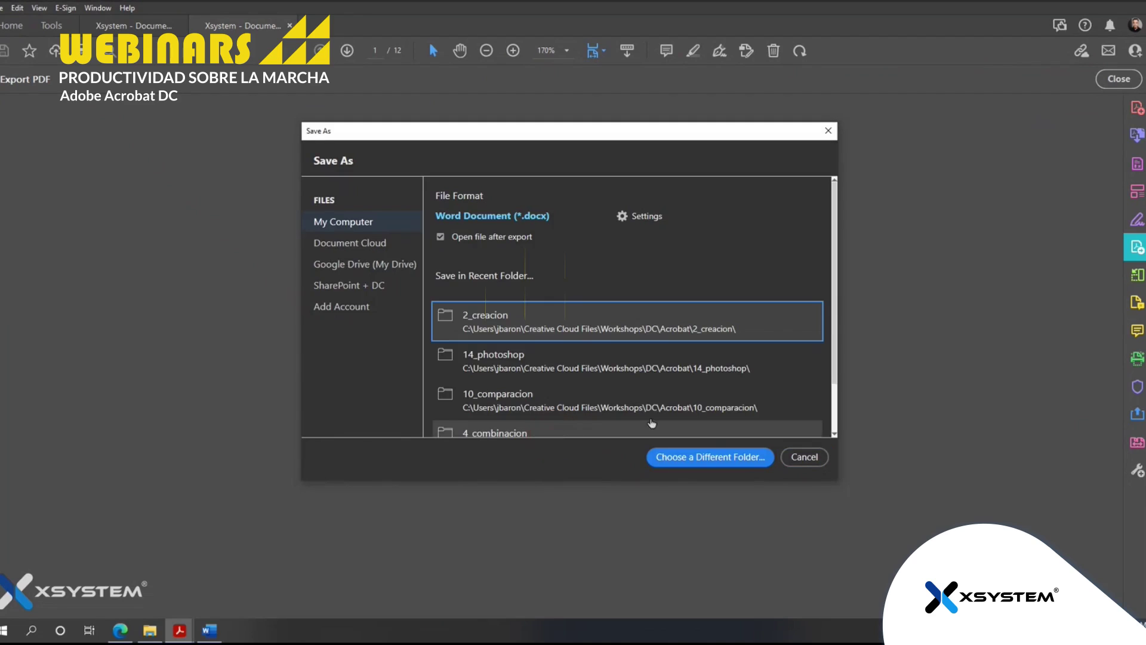
left_click(677, 326)
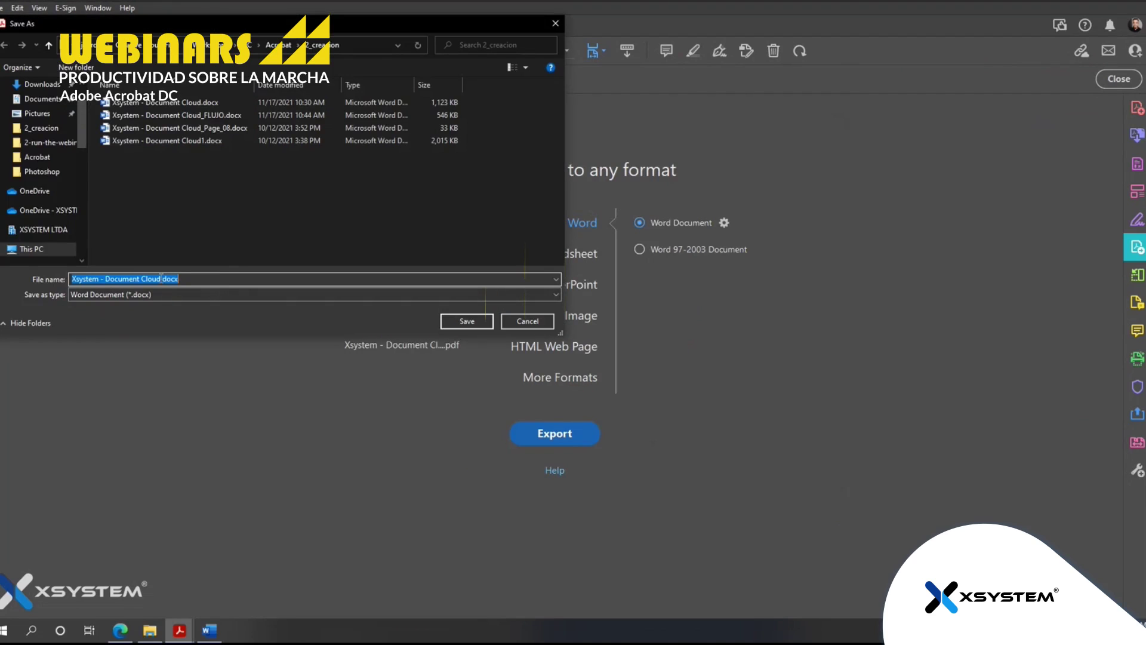
left_click(161, 278)
type("_DISPOSICION")
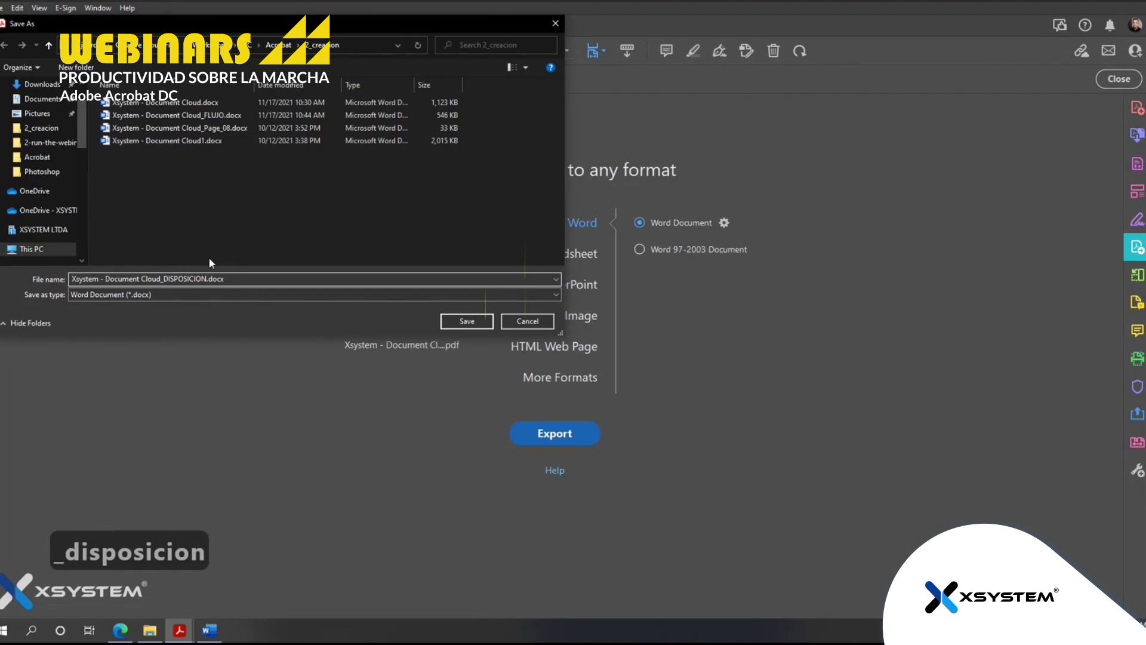
key("Return")
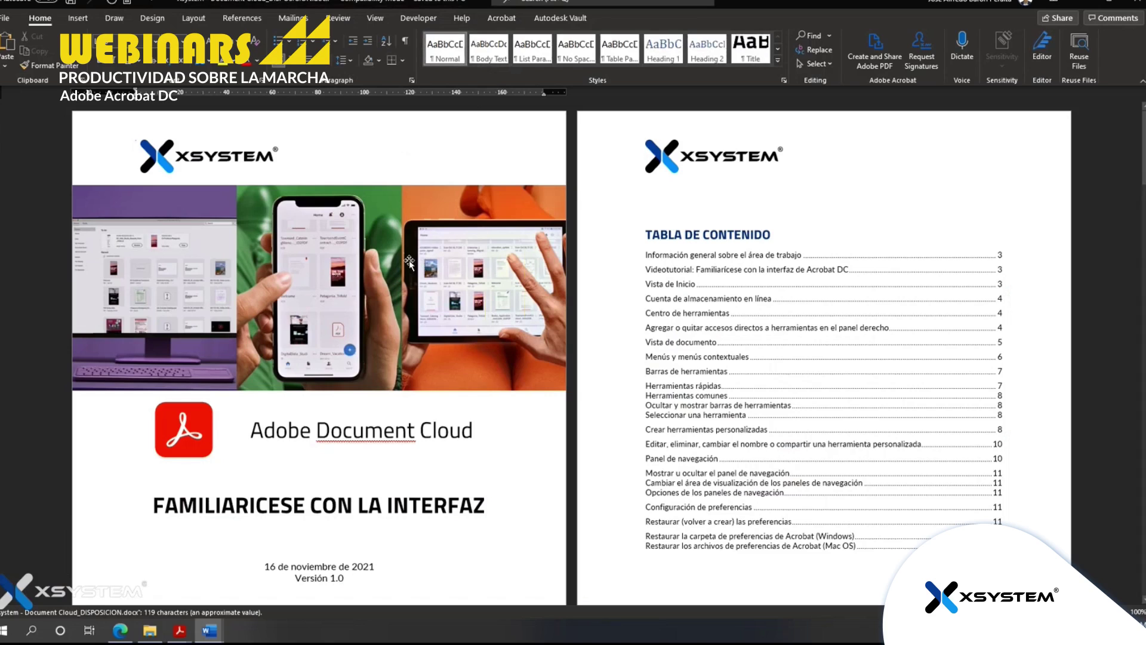
Examine the exported Word document from the table of contents through the last pages, checking its text boxes, images and icon placement
left_click(680, 290)
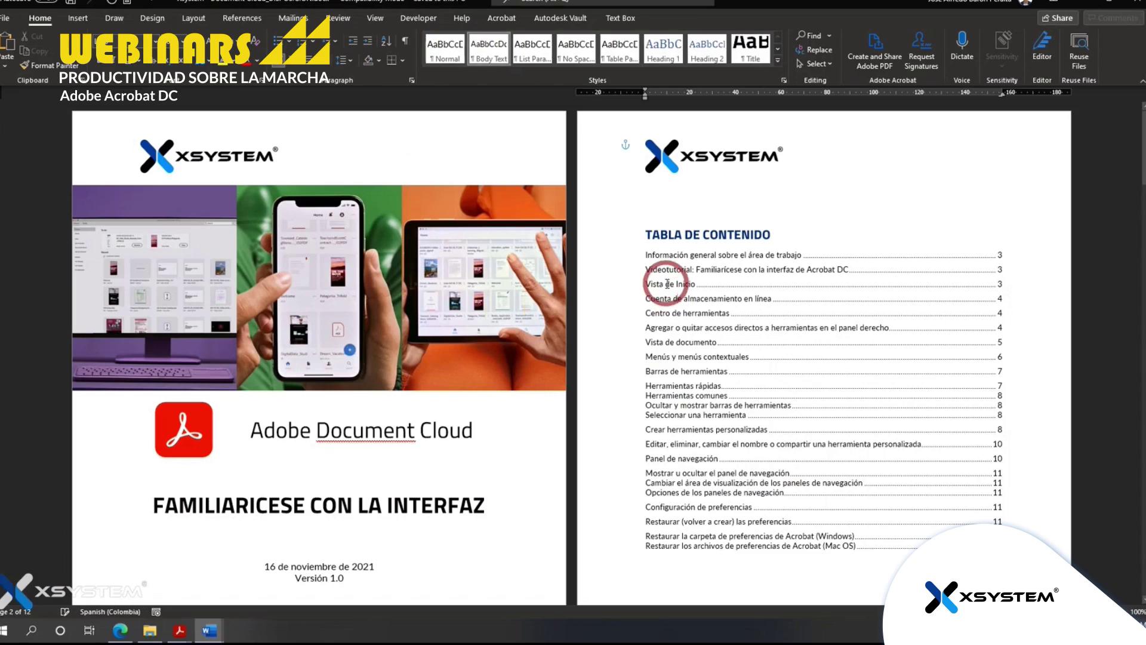
scroll(407, 357, "down", 10)
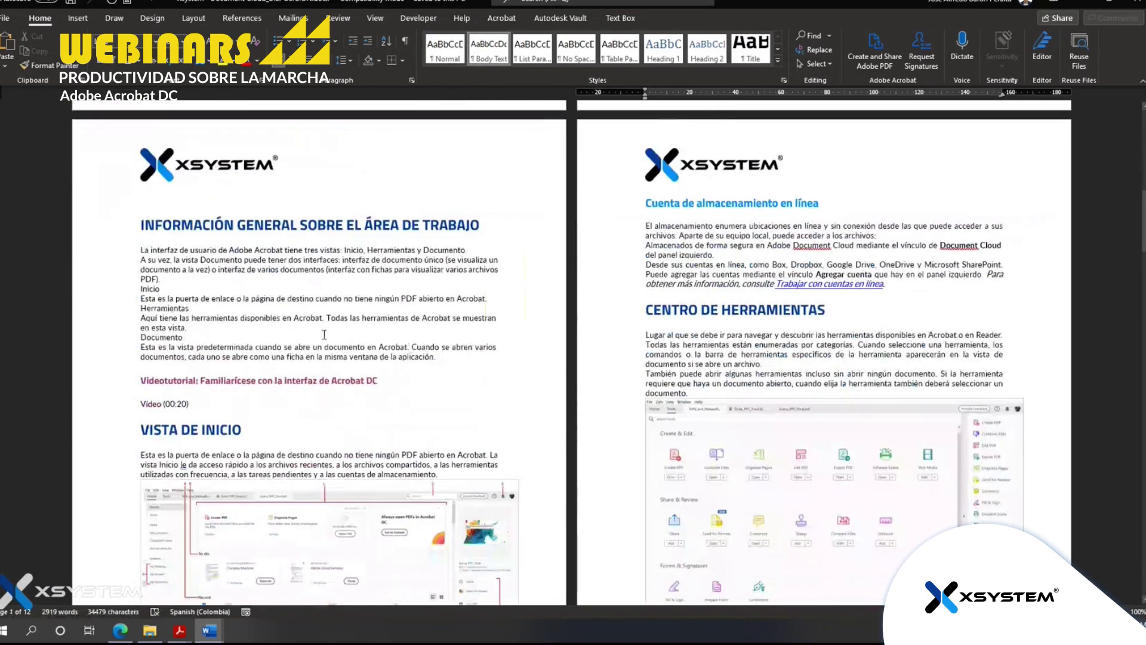
left_click(281, 293)
left_click_drag(158, 261, 322, 331)
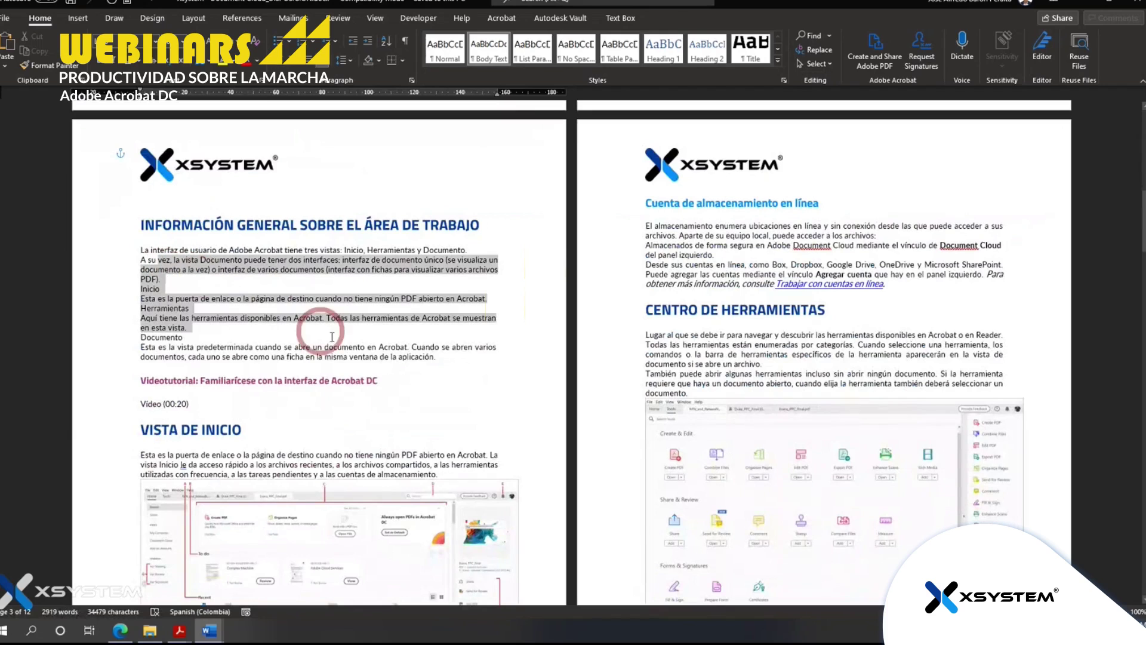
left_click(354, 346)
scroll(352, 346, "down", 2)
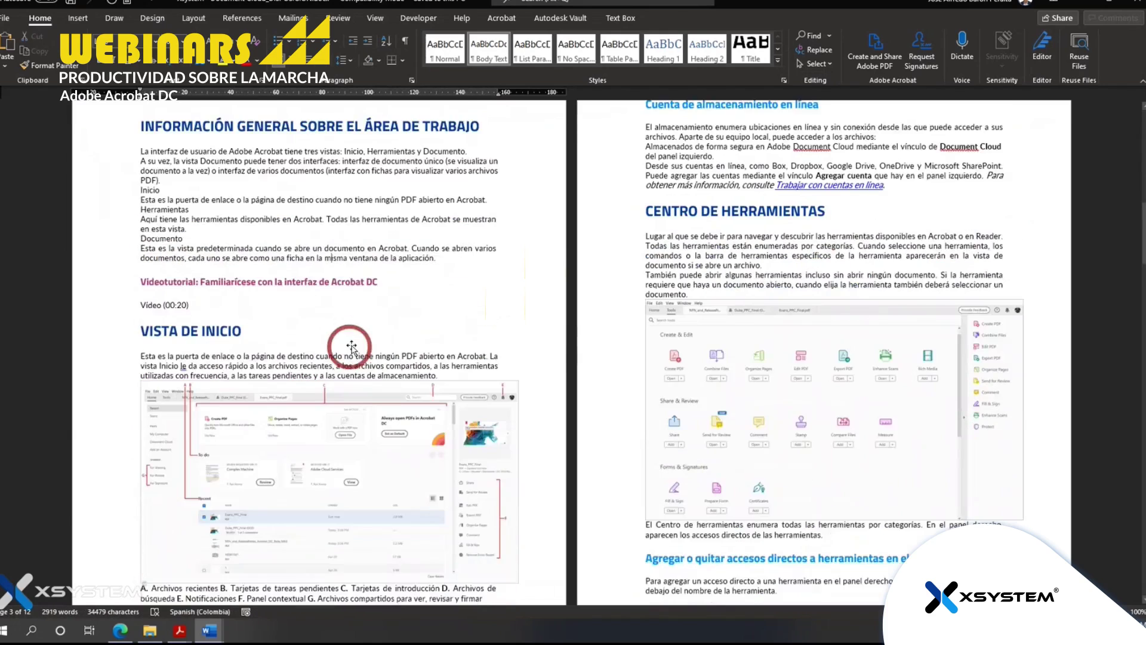
scroll(351, 346, "down", 12)
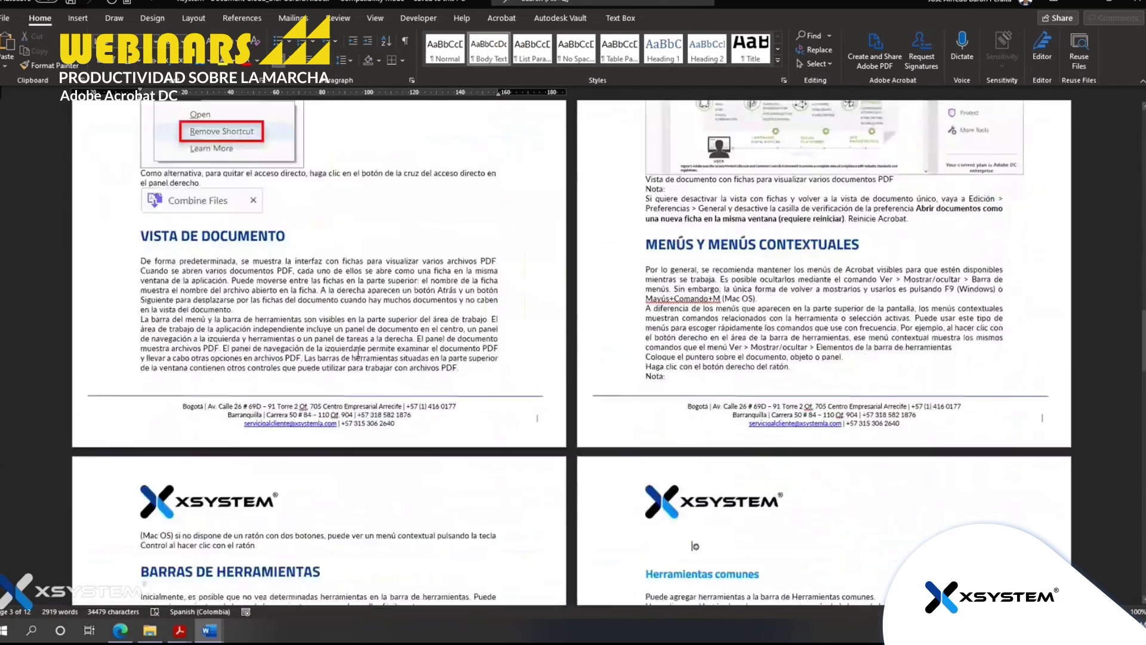
scroll(357, 352, "down", 5)
scroll(357, 353, "down", 8)
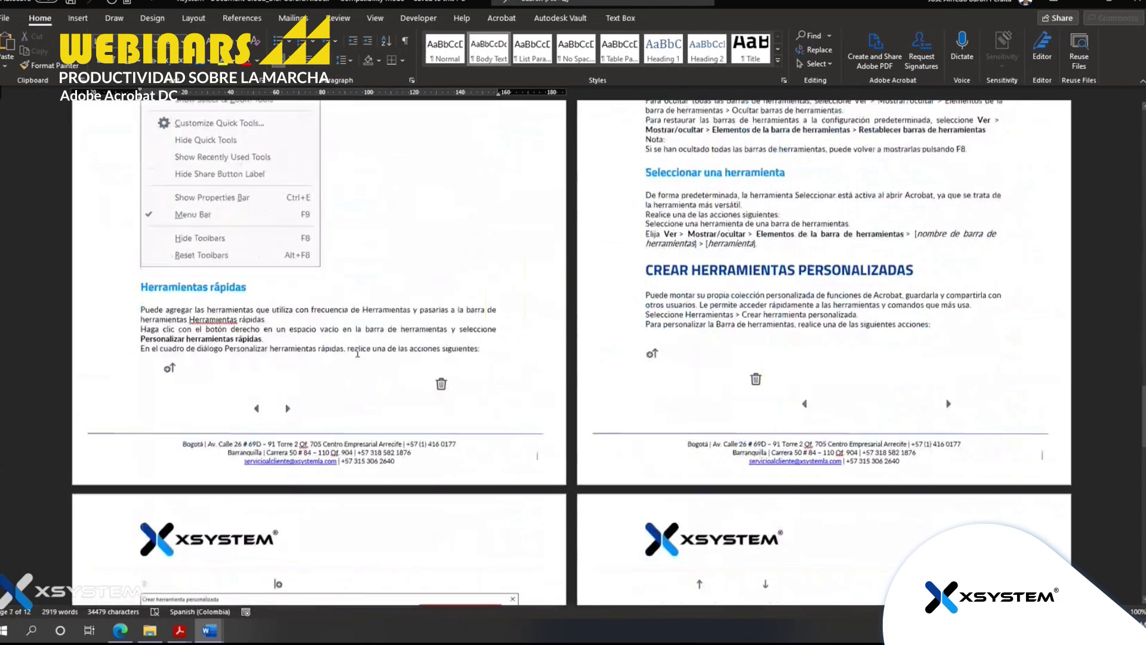
scroll(707, 370, "down", 9)
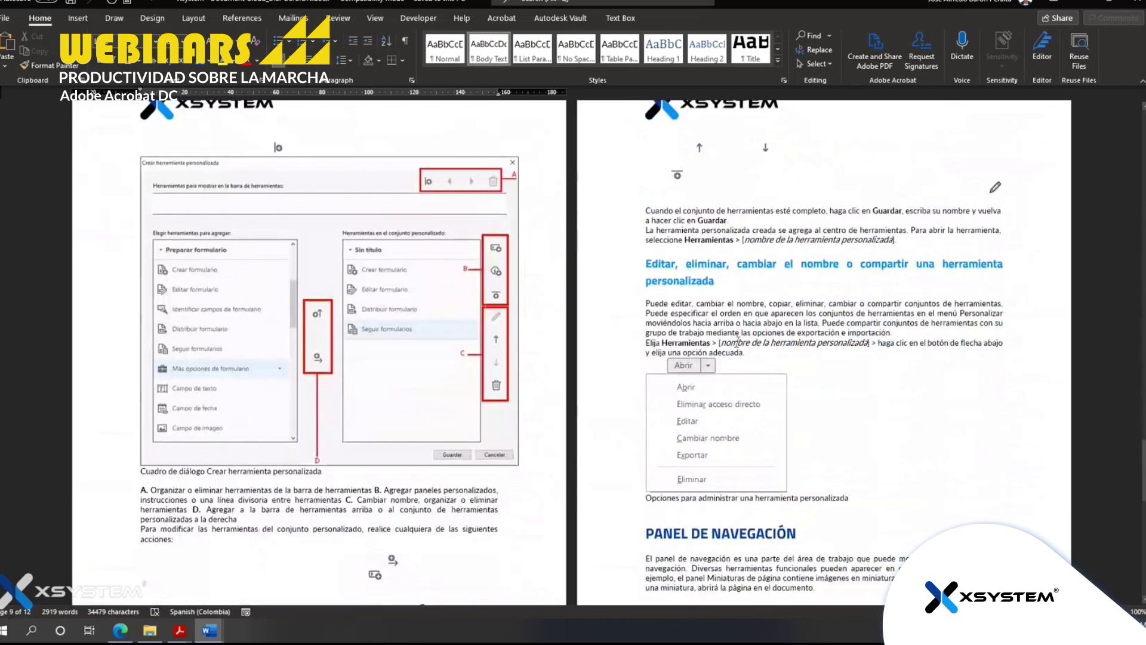
left_click(736, 332)
scroll(734, 332, "down", 5)
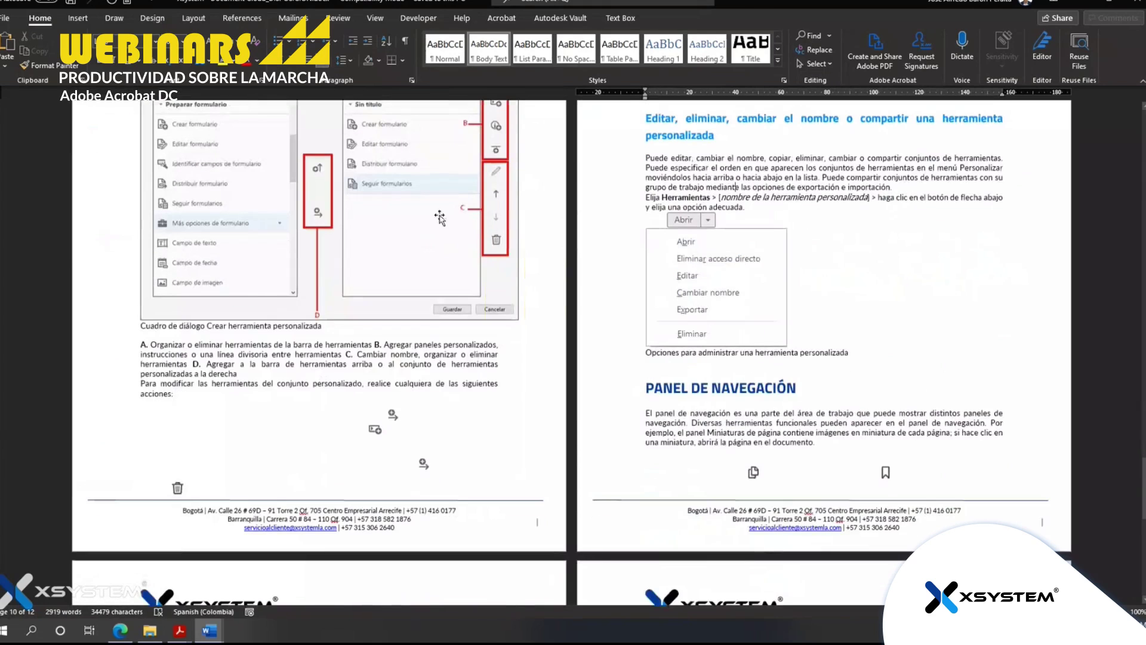
scroll(579, 530, "down", 12)
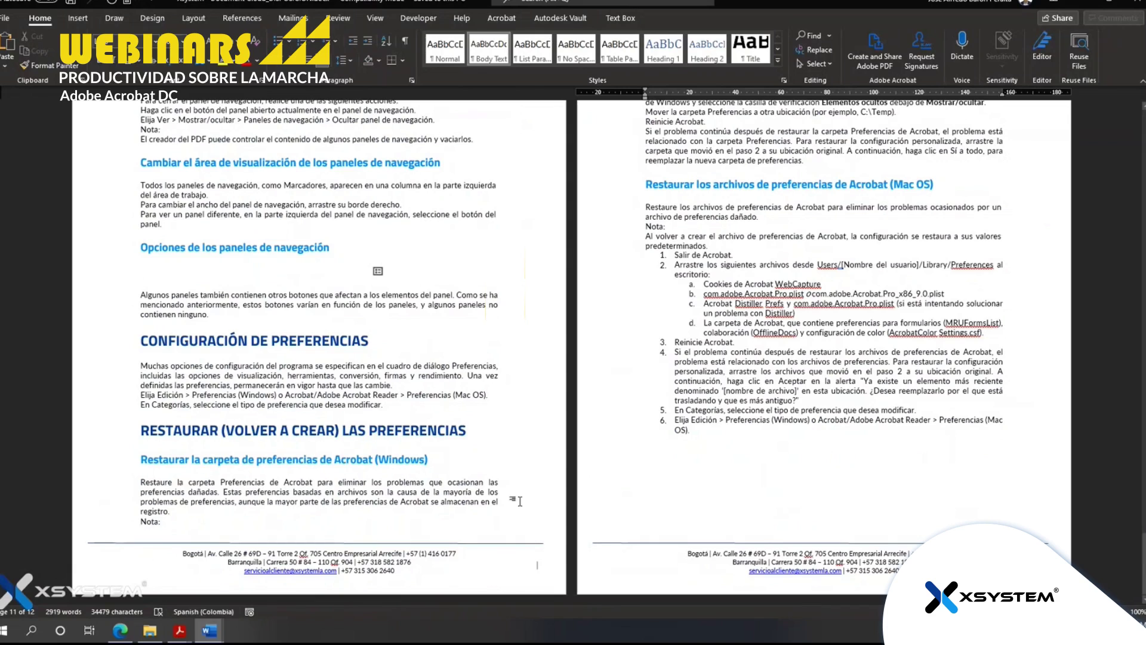
Close the exported Word document and open the presentation PDF reuse-pdf-demo-presentation-es.pdf in Acrobat
left_click(1139, 9)
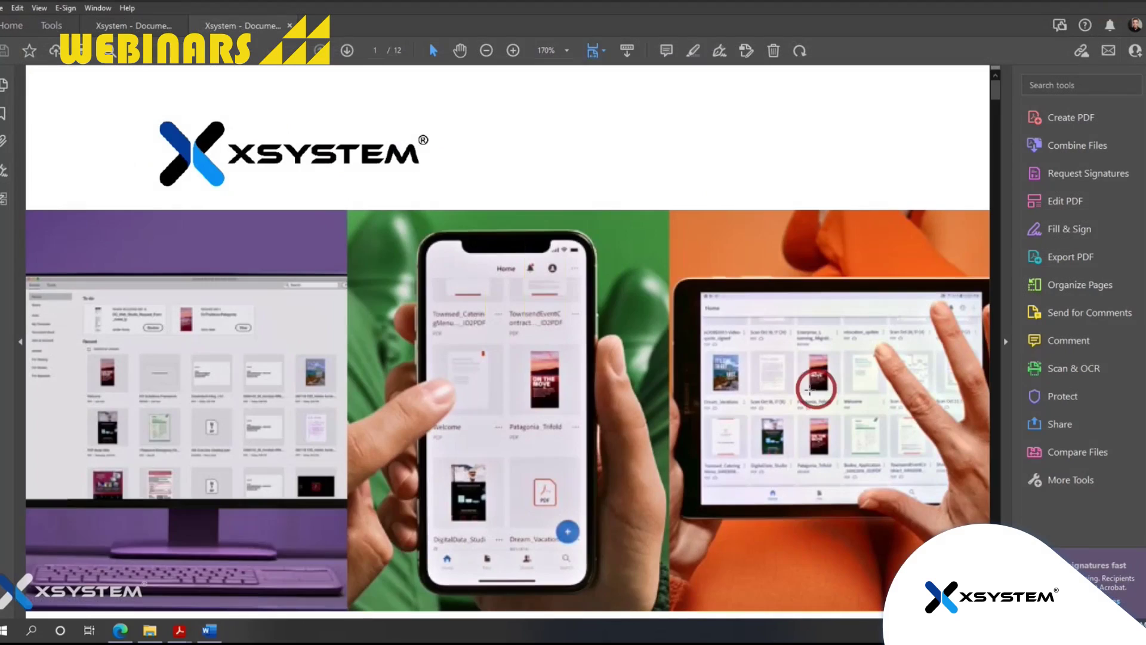
left_click(149, 630)
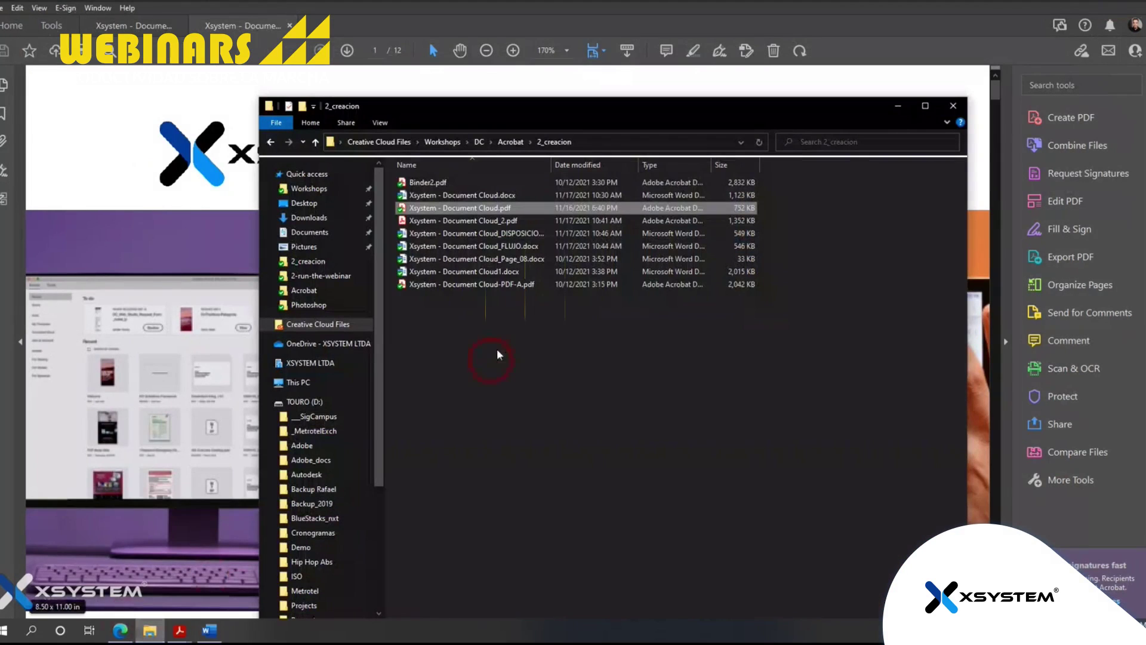
left_click(508, 142)
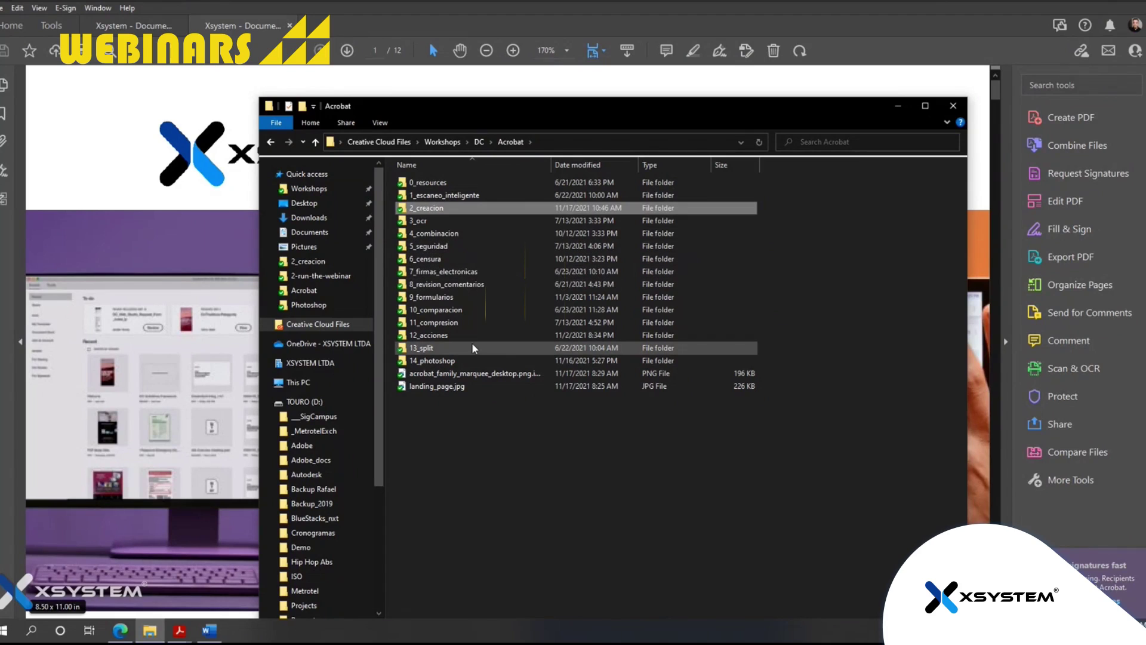
key("super+e")
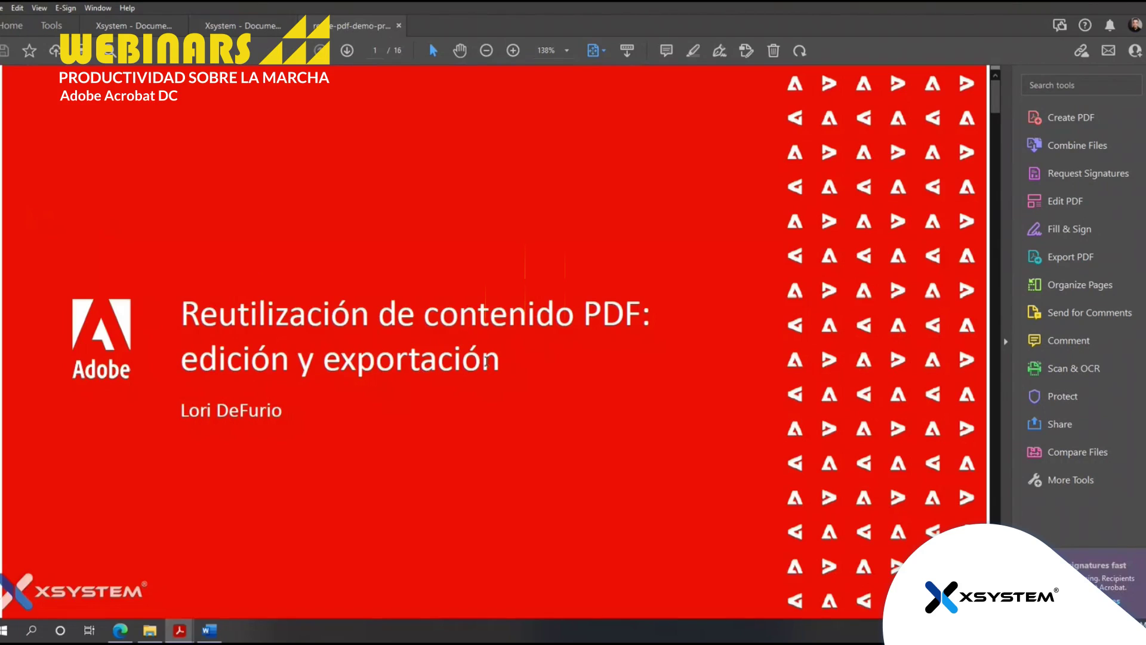
scroll(496, 355, "down", 4)
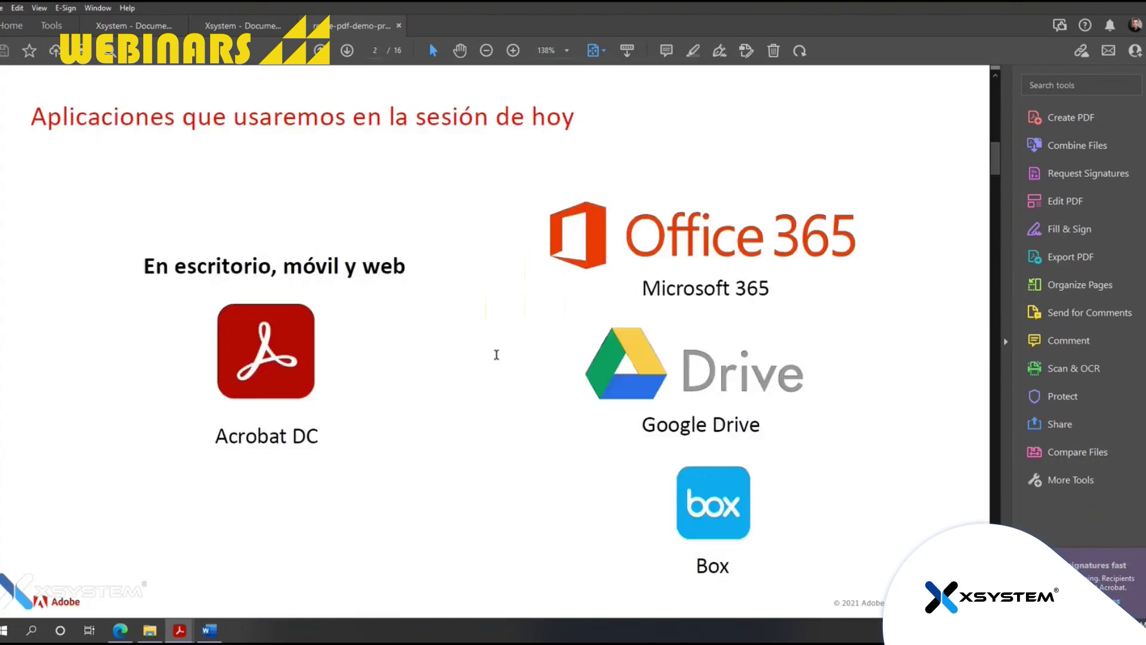
scroll(497, 354, "up", 4)
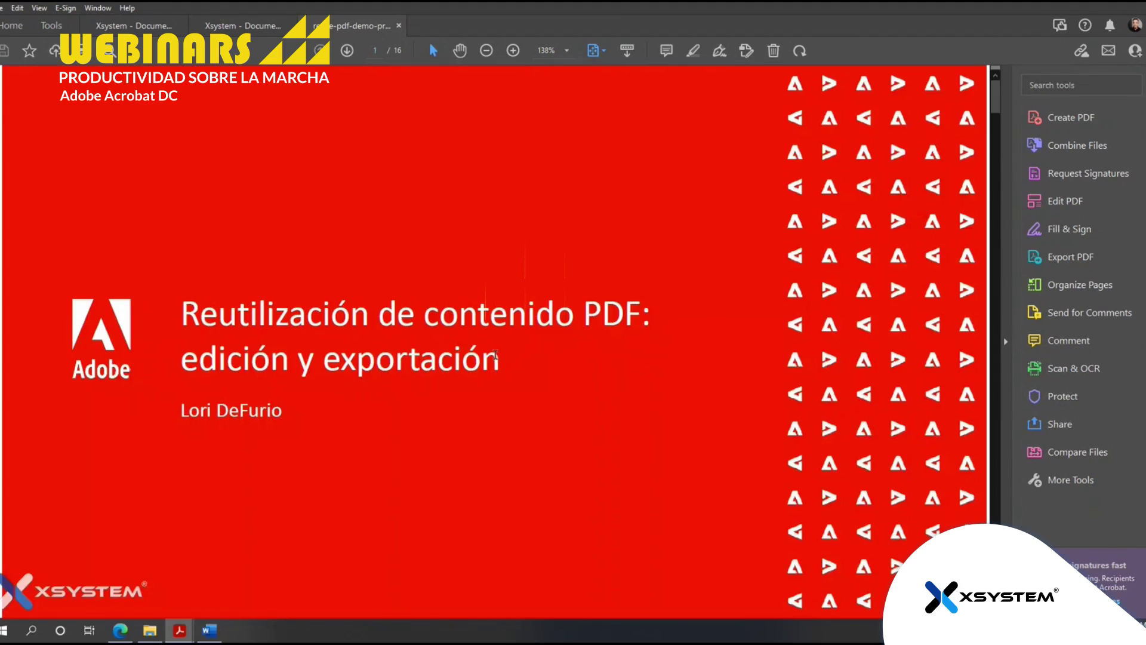
Export the presentation PDF to PowerPoint format in the 2_creacion folder as reuse-pdf-demo-presentation-es.pptx
left_click(1070, 257)
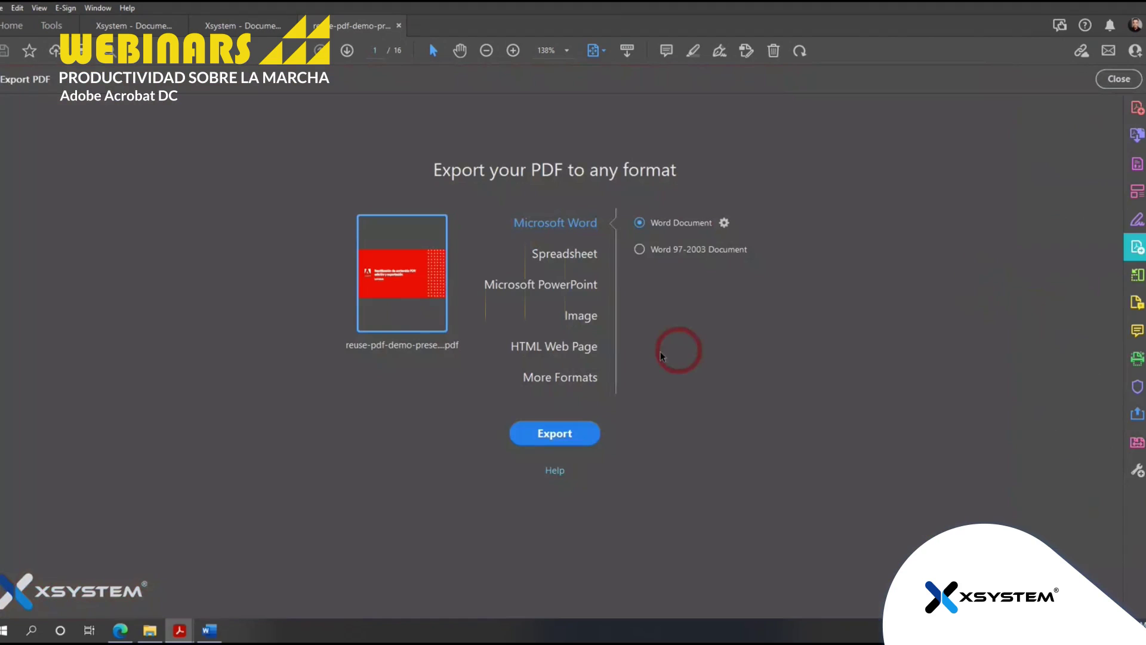
left_click(563, 292)
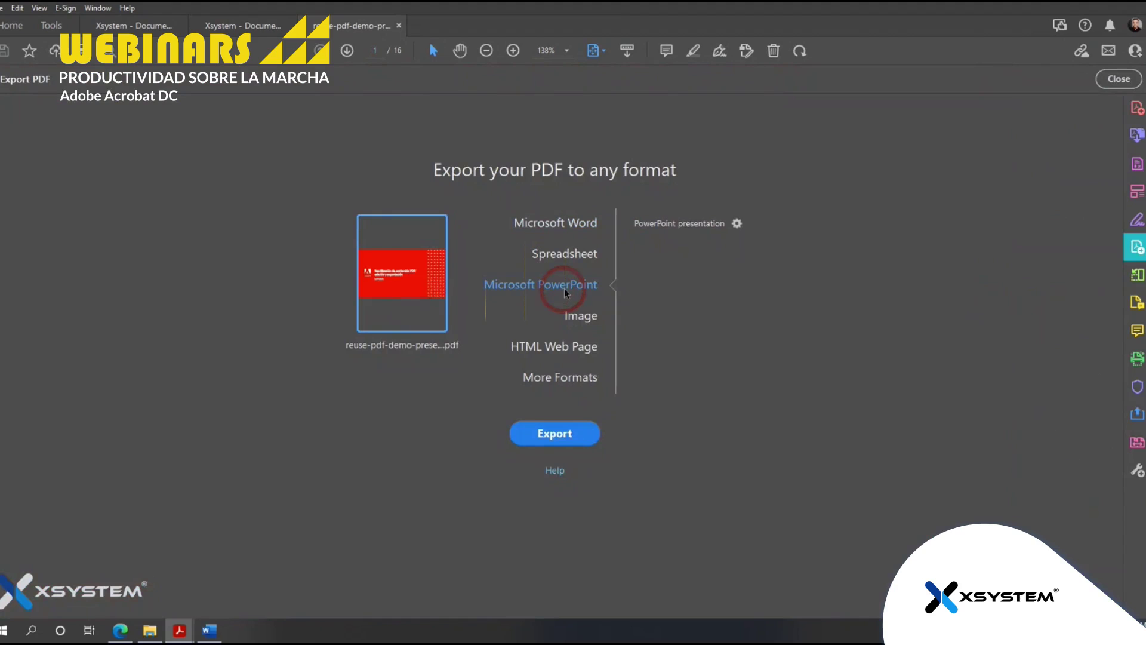
left_click(738, 224)
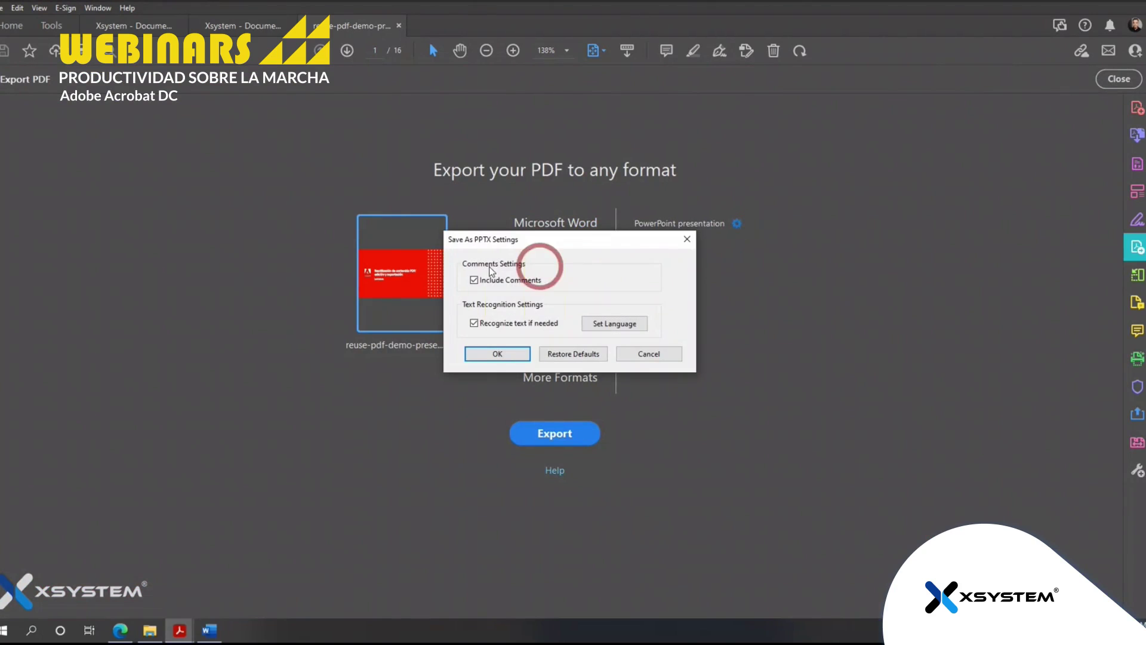
left_click(624, 352)
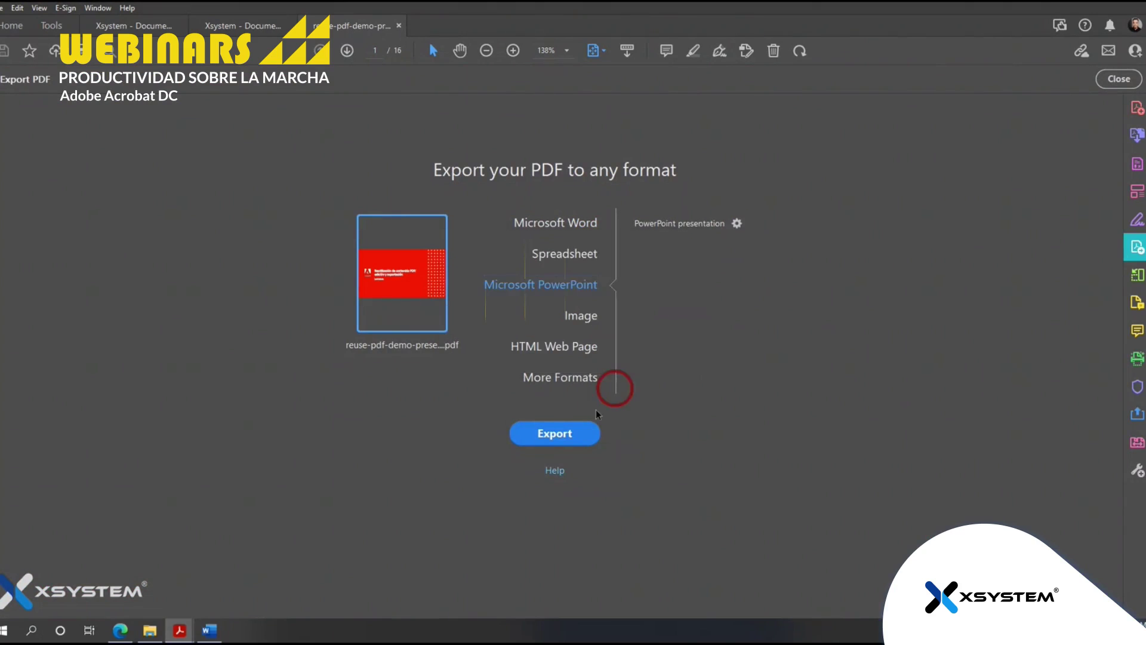
left_click(557, 437)
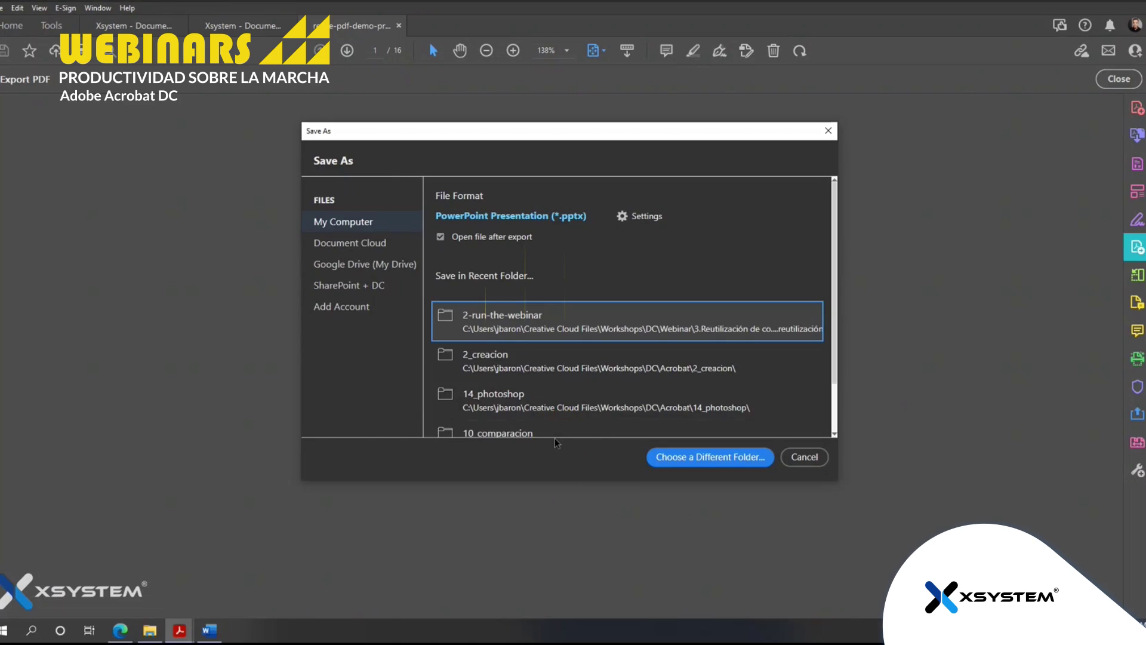
left_click(487, 358)
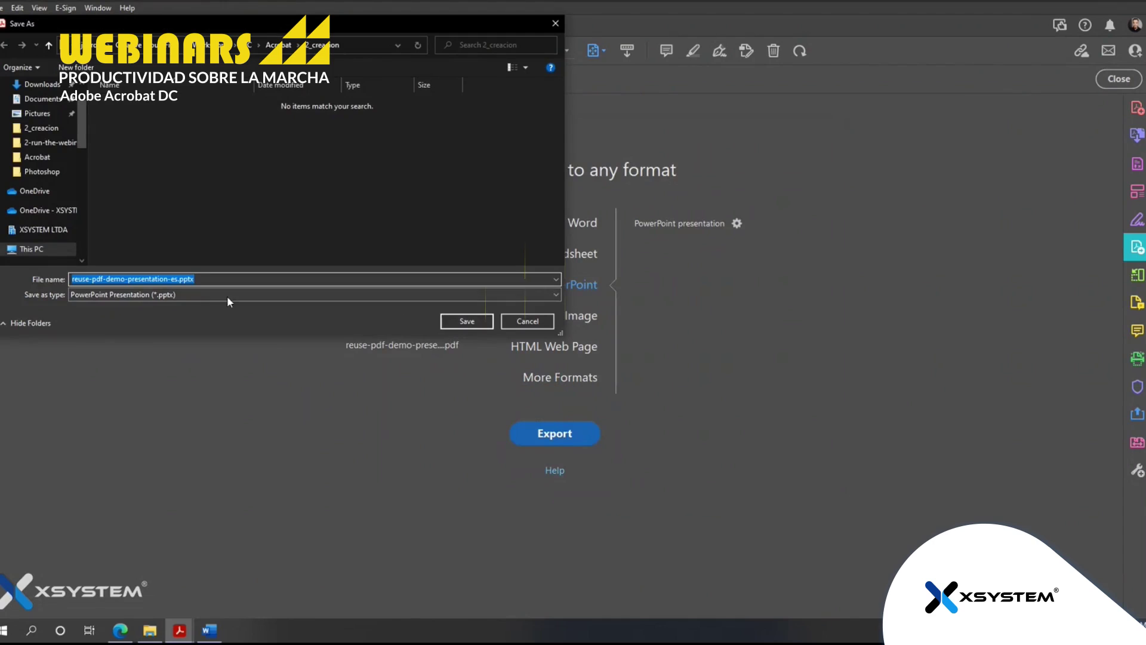
left_click(456, 323)
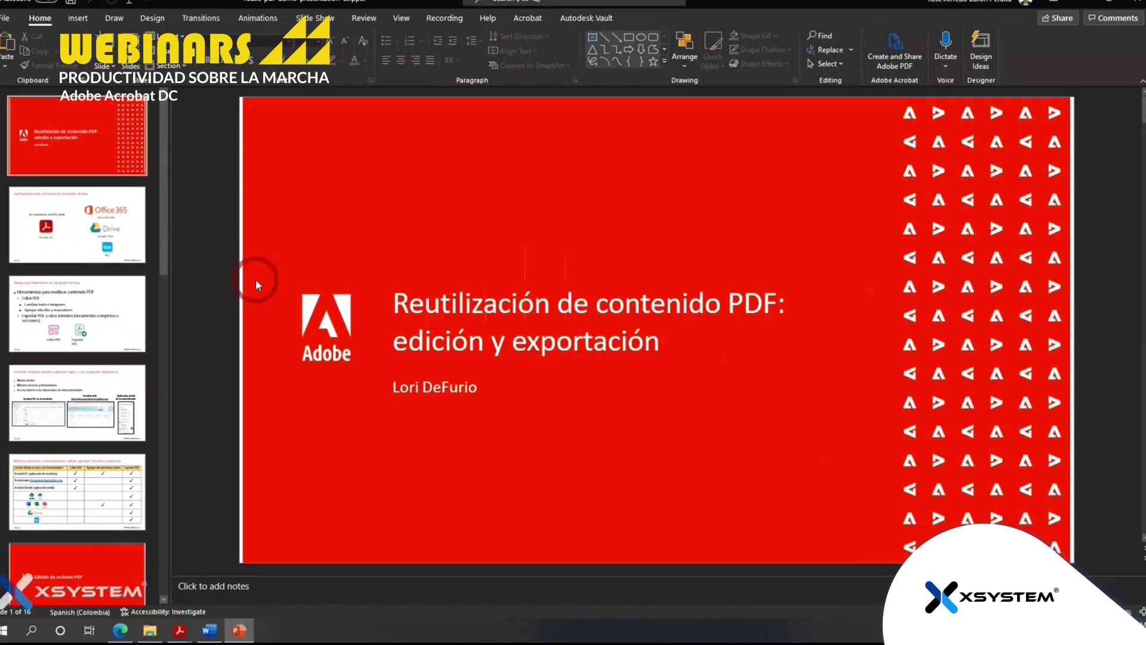
Examine the exported slides in PowerPoint for how well their text, images and layout match the PDF, and close the presentation
left_click(83, 310)
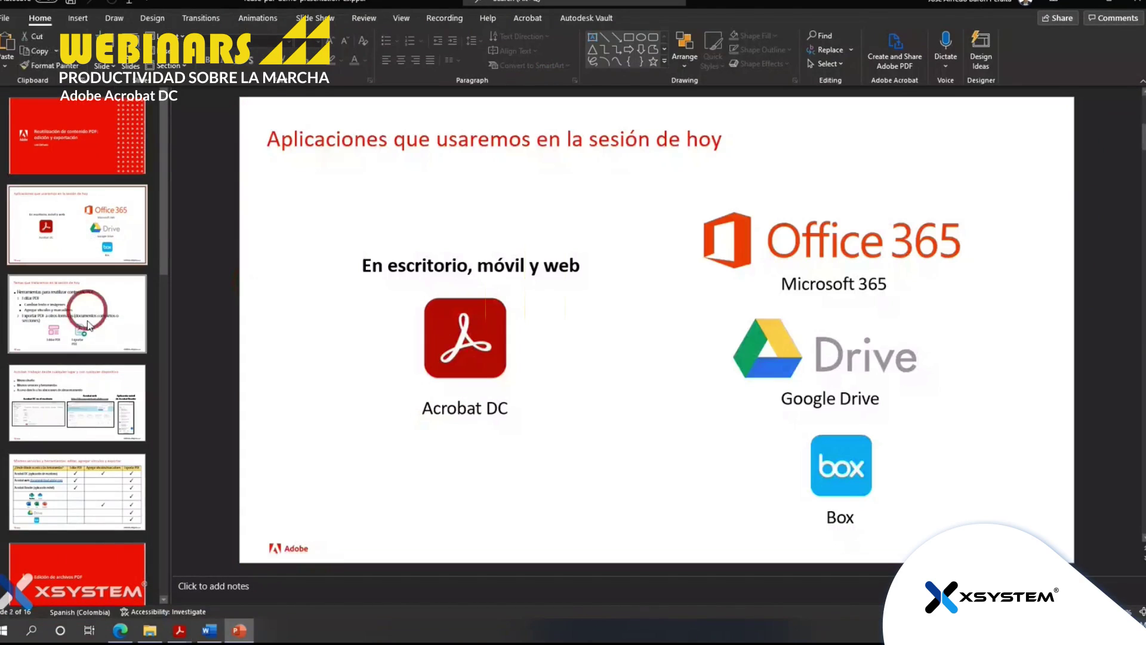
scroll(88, 319, "down", 4)
scroll(91, 326, "down", 1)
left_click(91, 394)
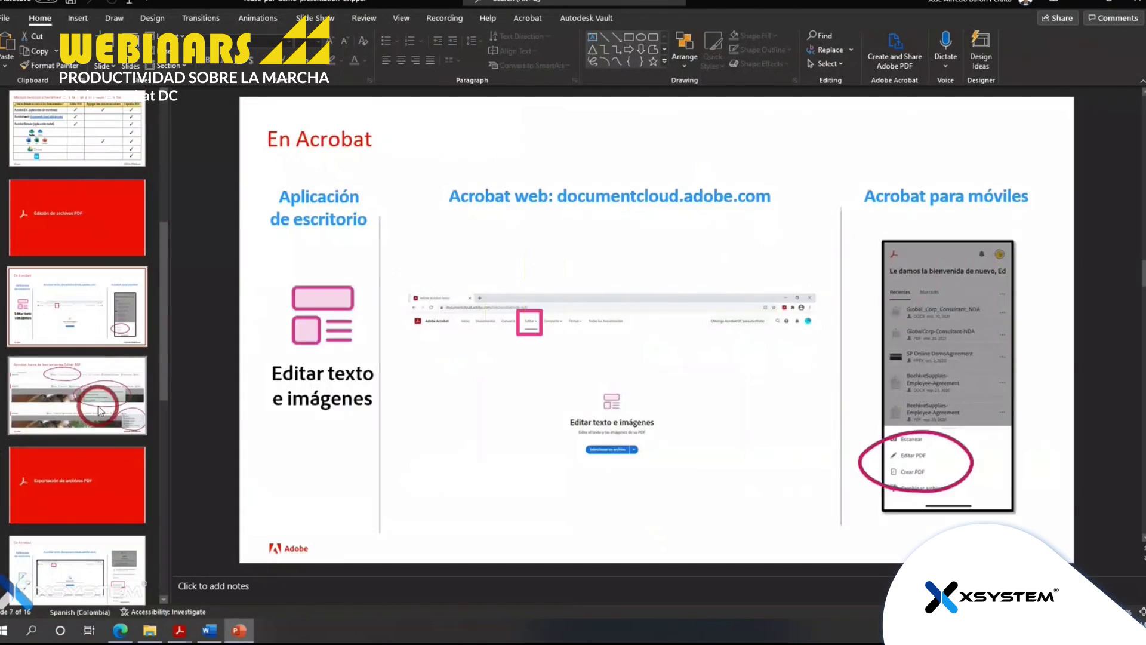
left_click(92, 397)
scroll(92, 394, "down", 3)
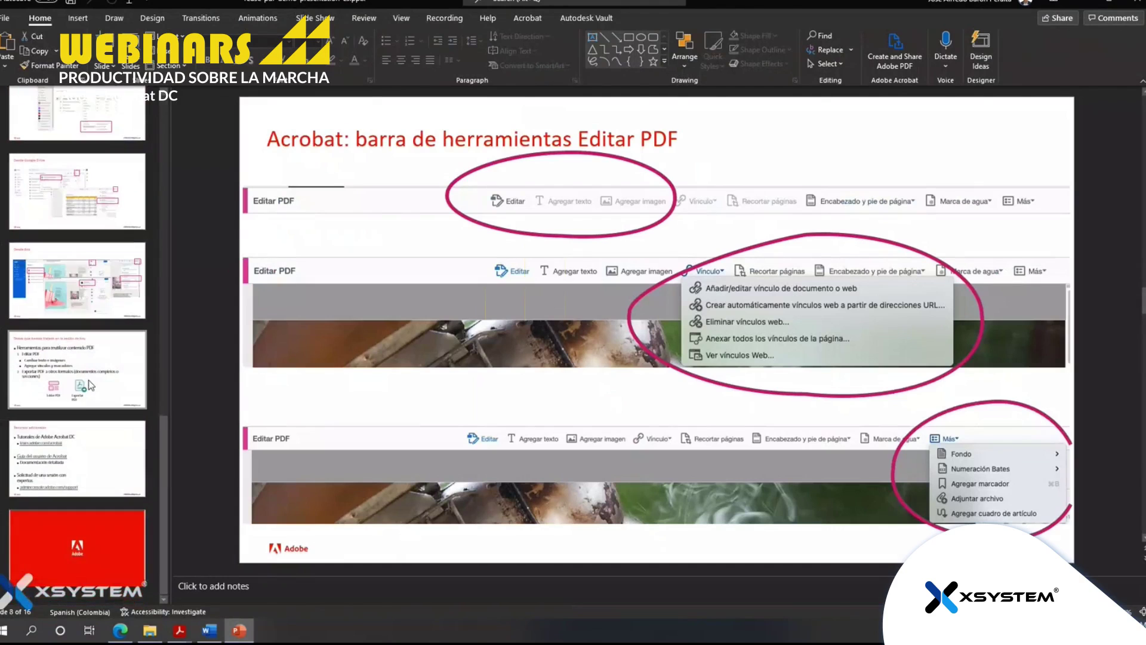
scroll(89, 380, "up", 5)
scroll(87, 382, "up", 1)
left_click(81, 134)
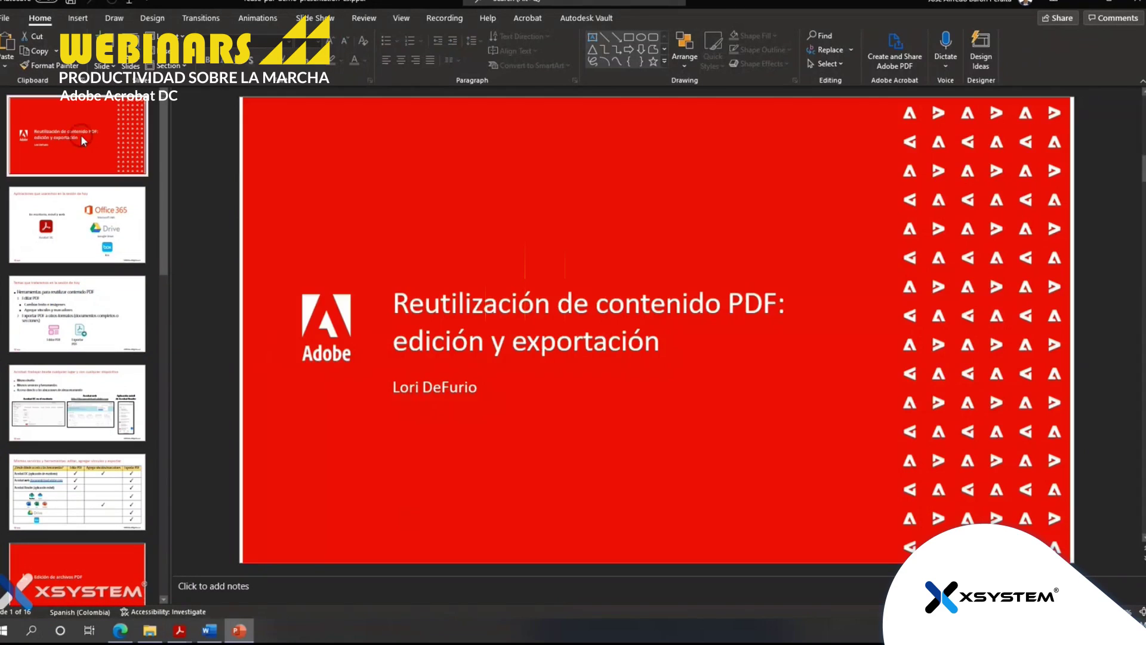
left_click(1134, 9)
Switch to Adobe Document Cloud in the browser and return from the open PDF to the documents list
left_click(121, 631)
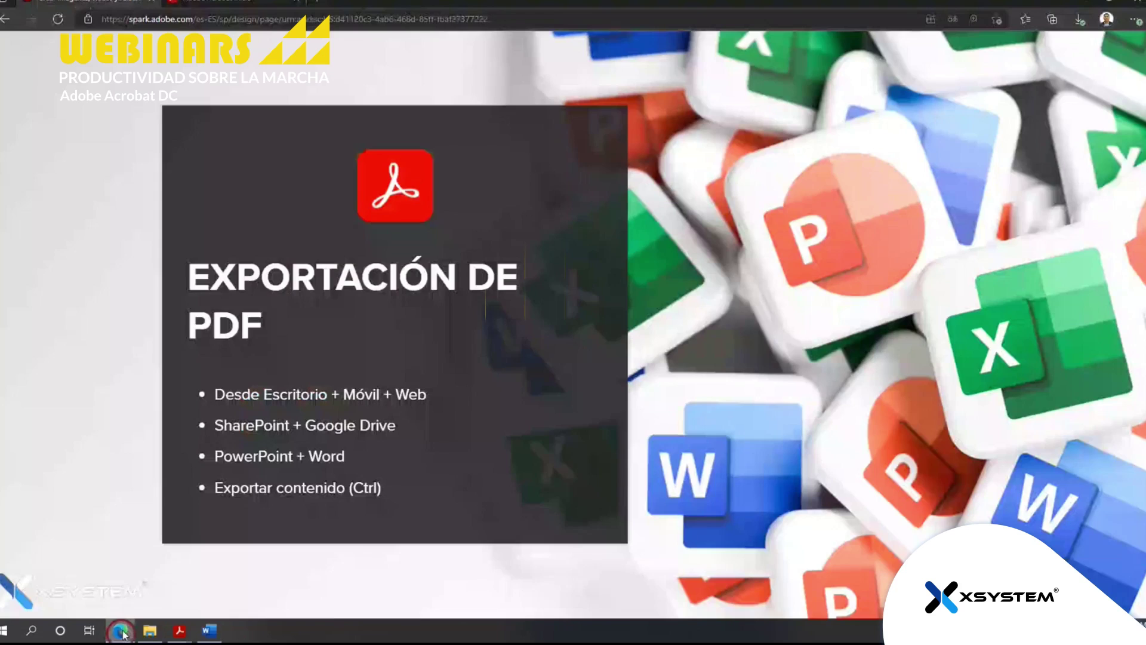
left_click(239, 7)
left_click(514, 439)
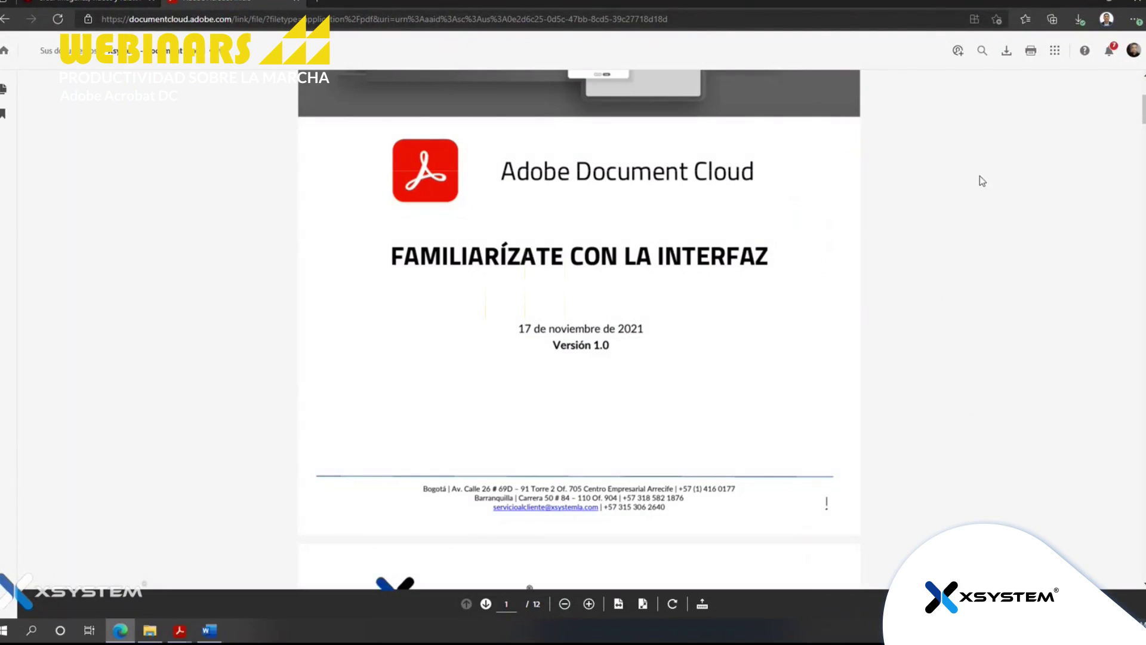
left_click(68, 55)
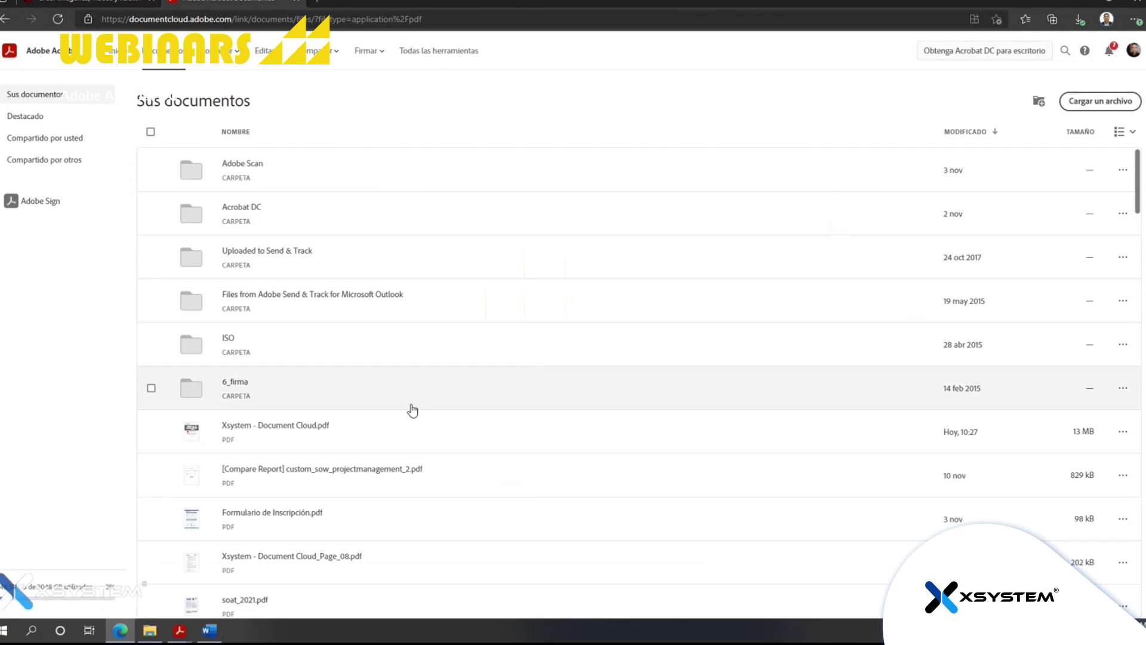
Review the export formats offered for Xsystem - Document Cloud.pdf in Document Cloud and cancel the export
left_click(1125, 432)
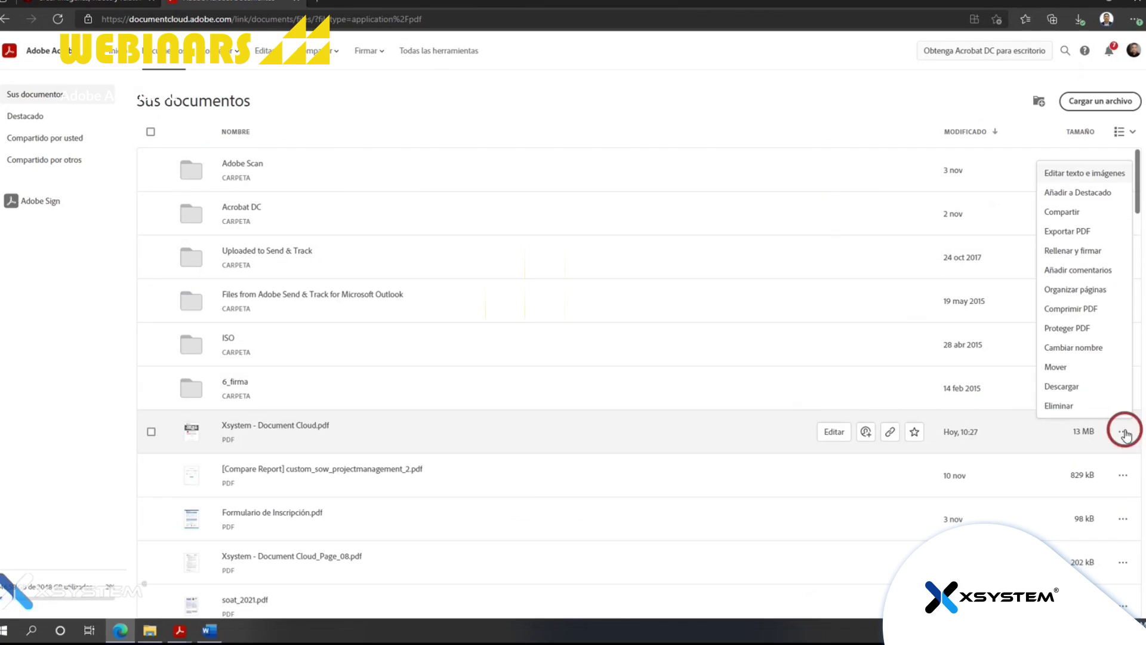
left_click(1067, 233)
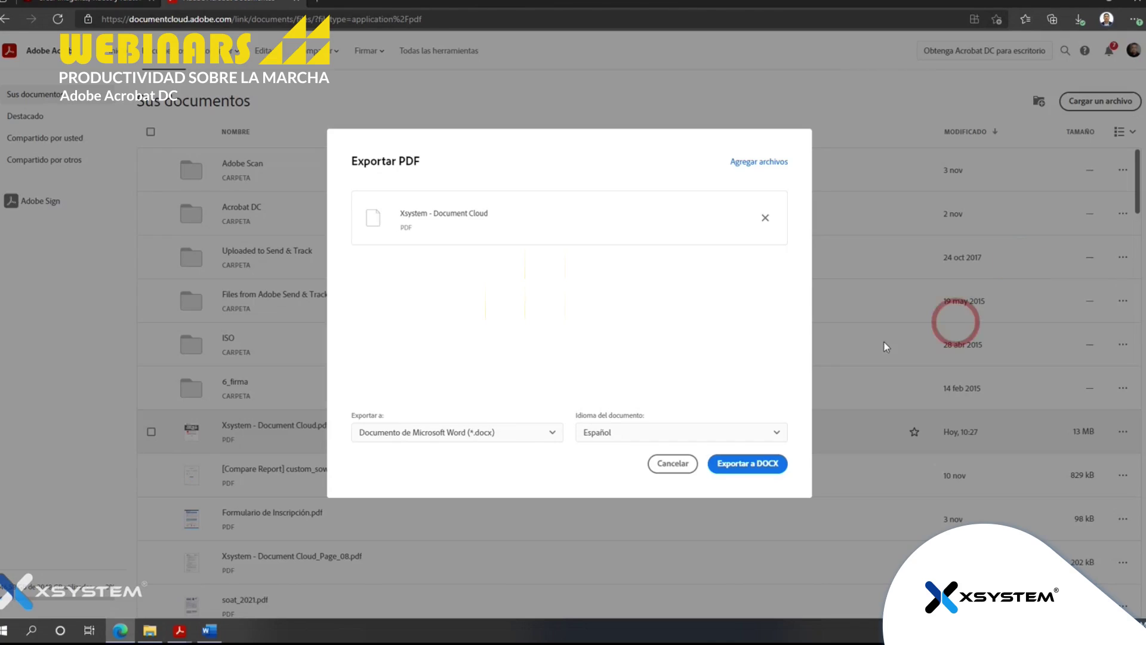
left_click(520, 439)
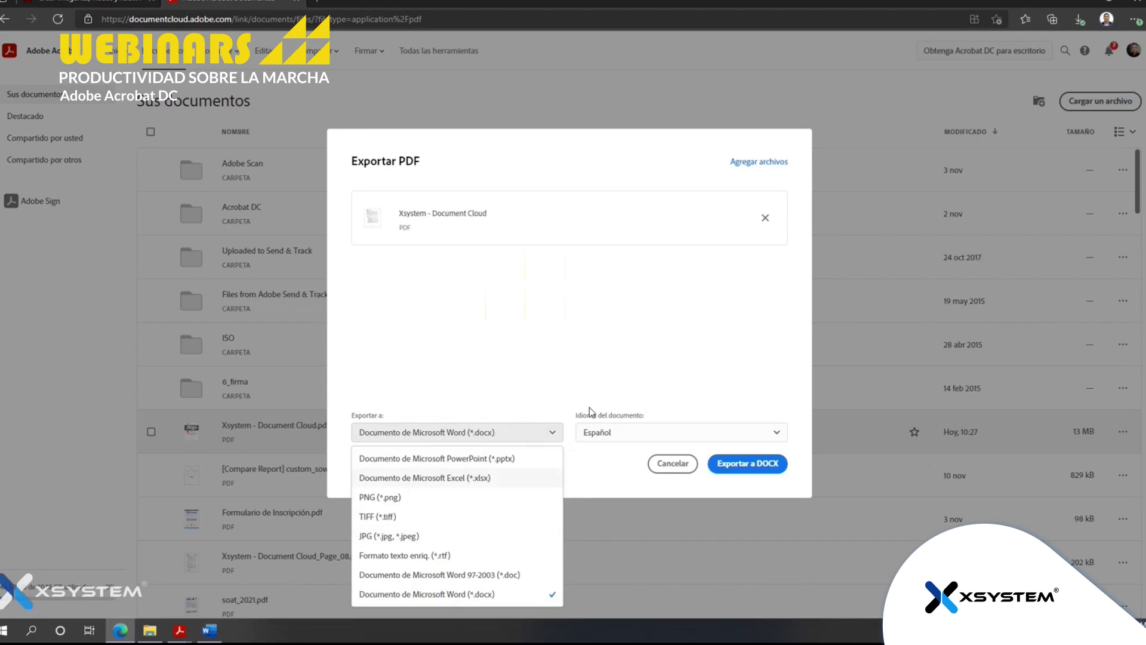
left_click(608, 346)
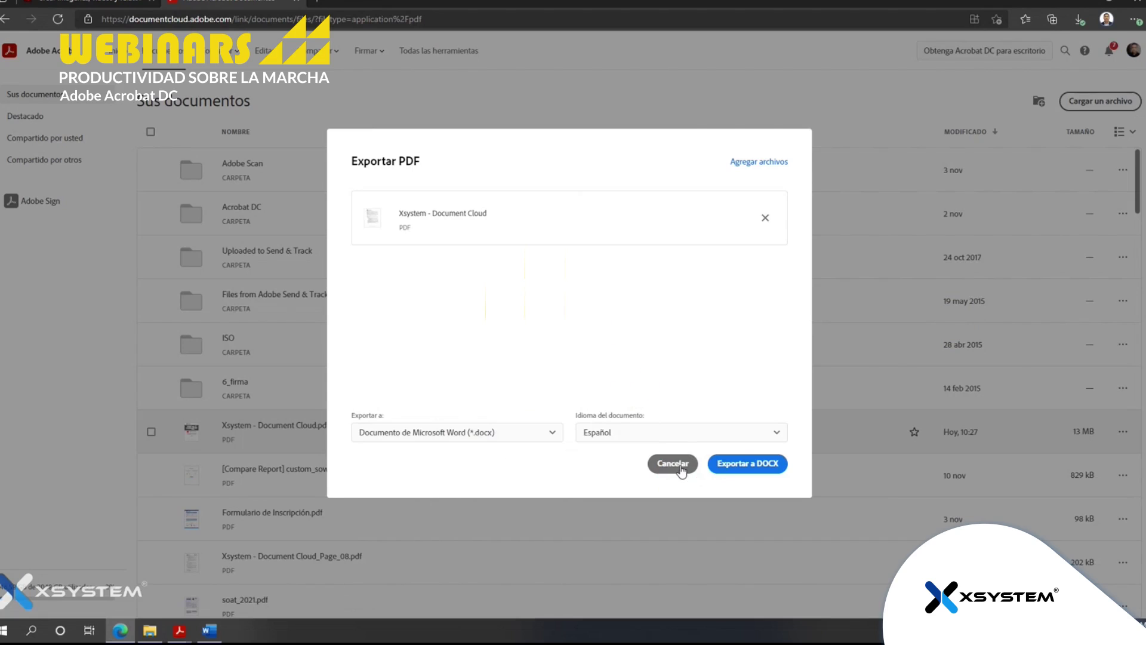
left_click(682, 470)
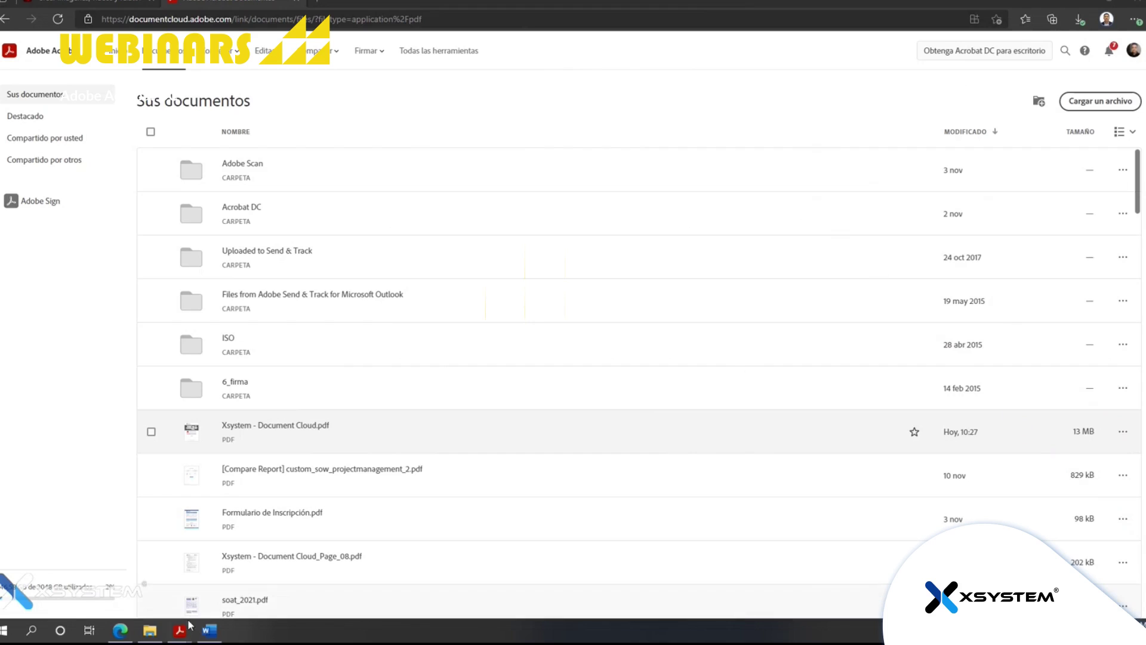
Open custom_sow_projectmanagement_1.pdf from the 10_comparacion folder in Acrobat
left_click(111, 2)
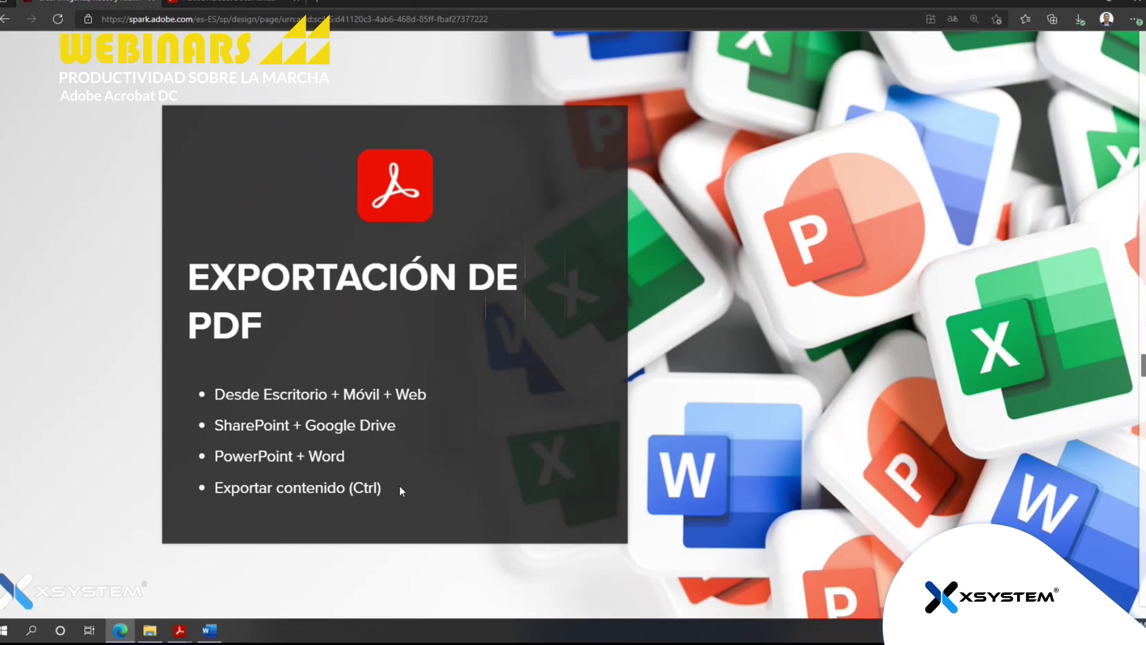
left_click(304, 491)
mouse_move(152, 631)
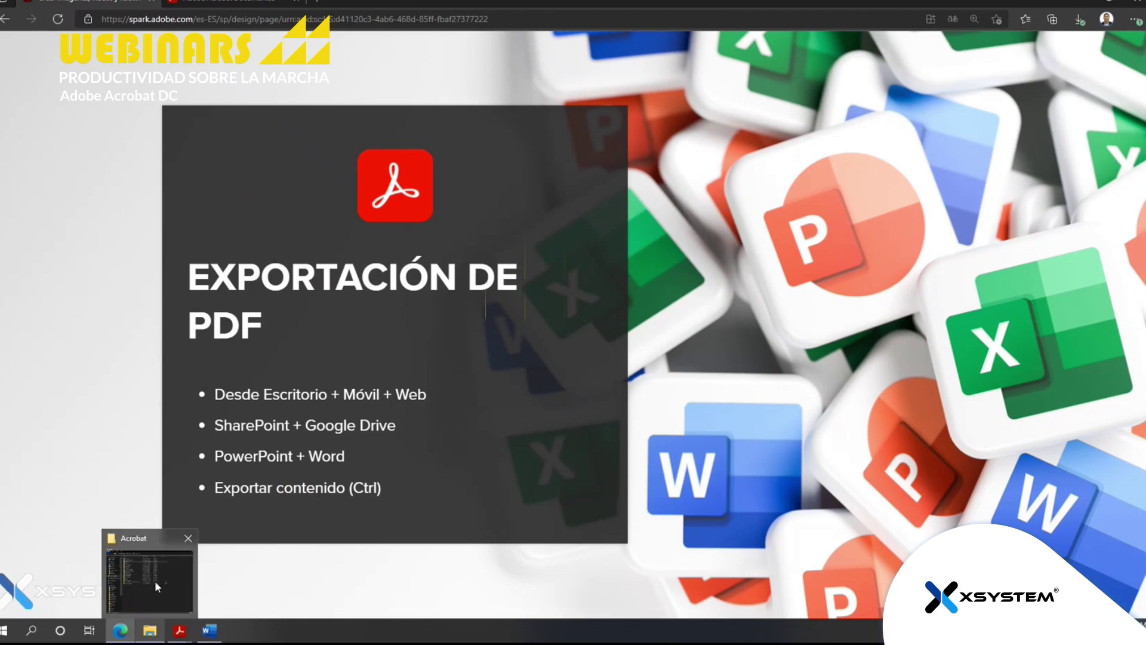
left_click(155, 579)
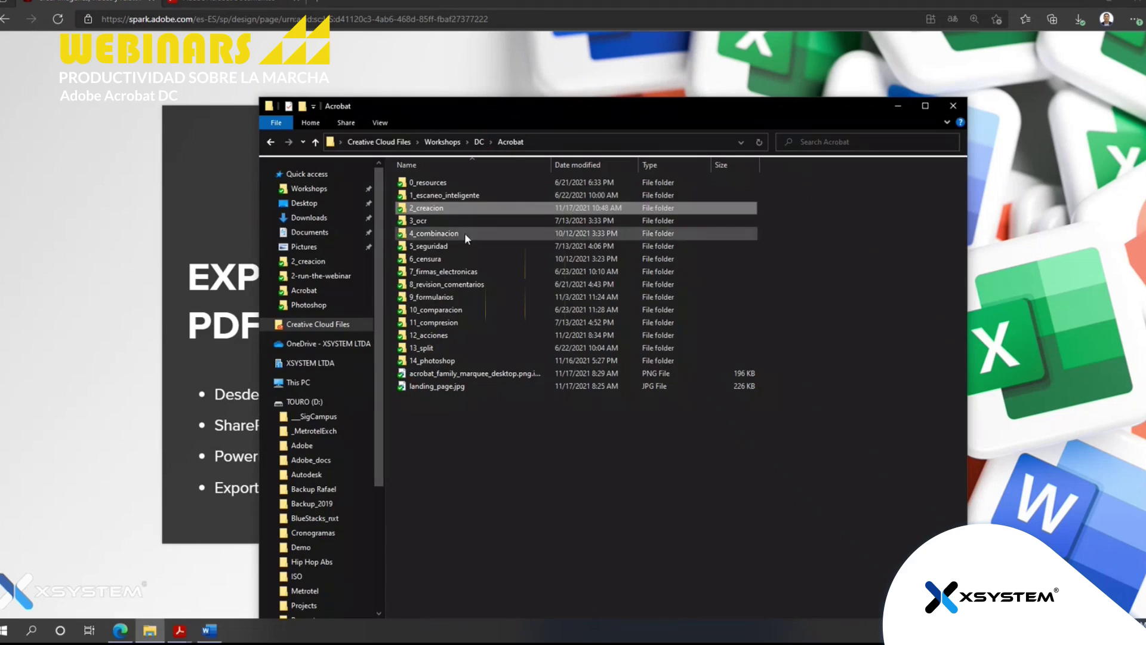
double_click(456, 311)
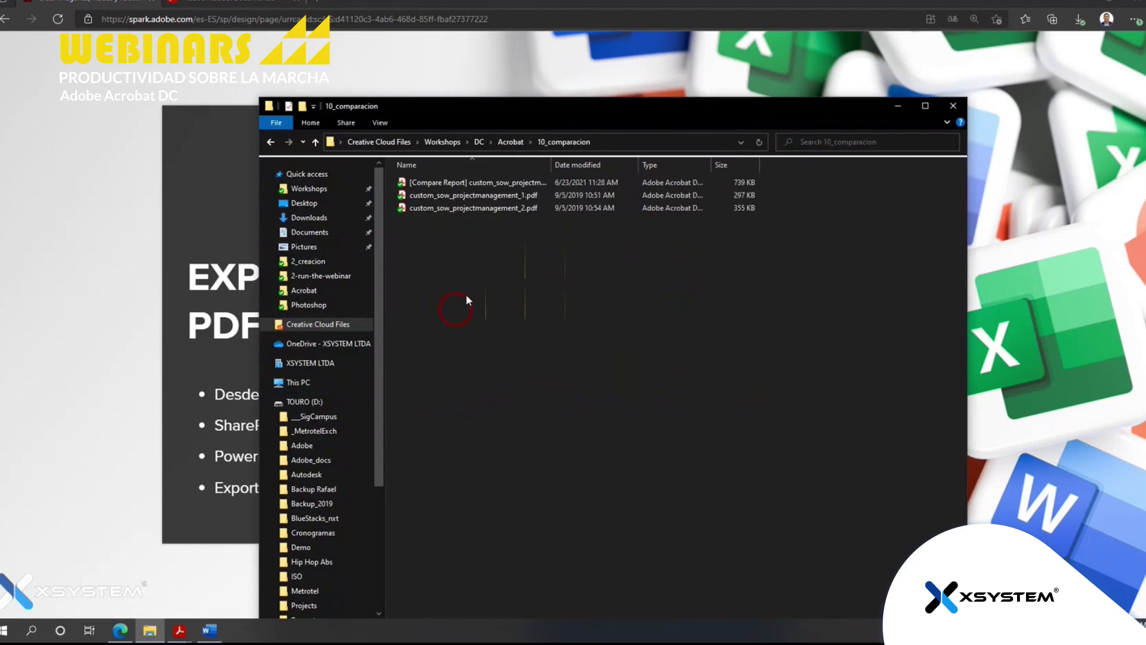
left_click(498, 194)
double_click(498, 195)
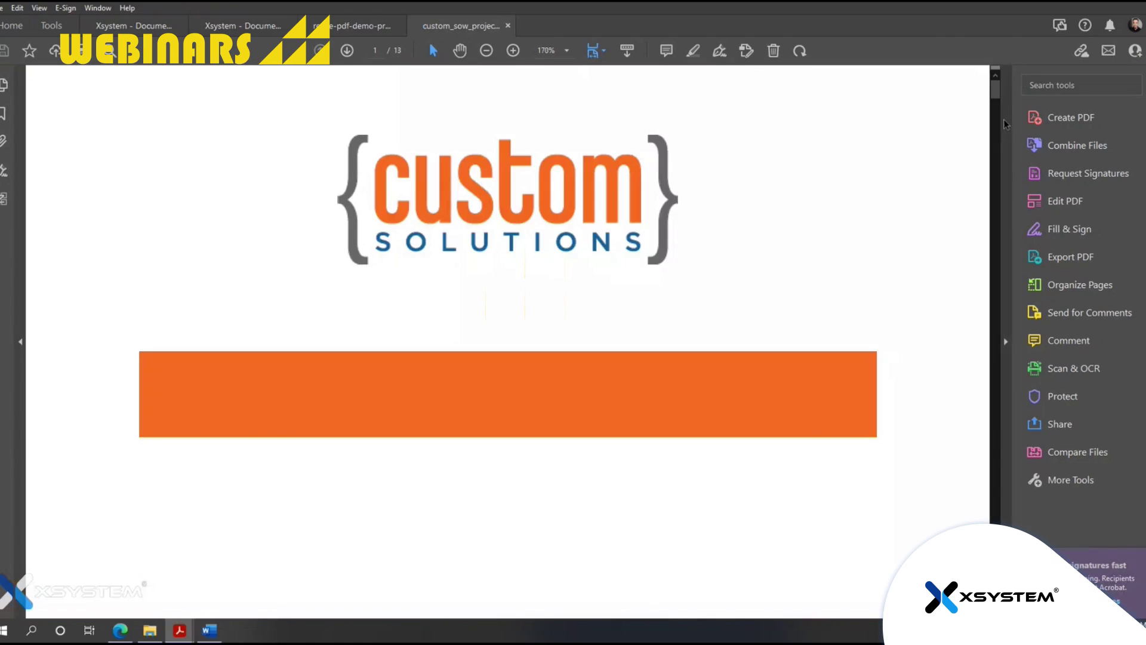
Copy the fee table's text from page 7 of the PDF and paste it into cell A1 of a blank Excel workbook
left_click_drag(996, 92, 998, 337)
scroll(998, 337, "up", 10)
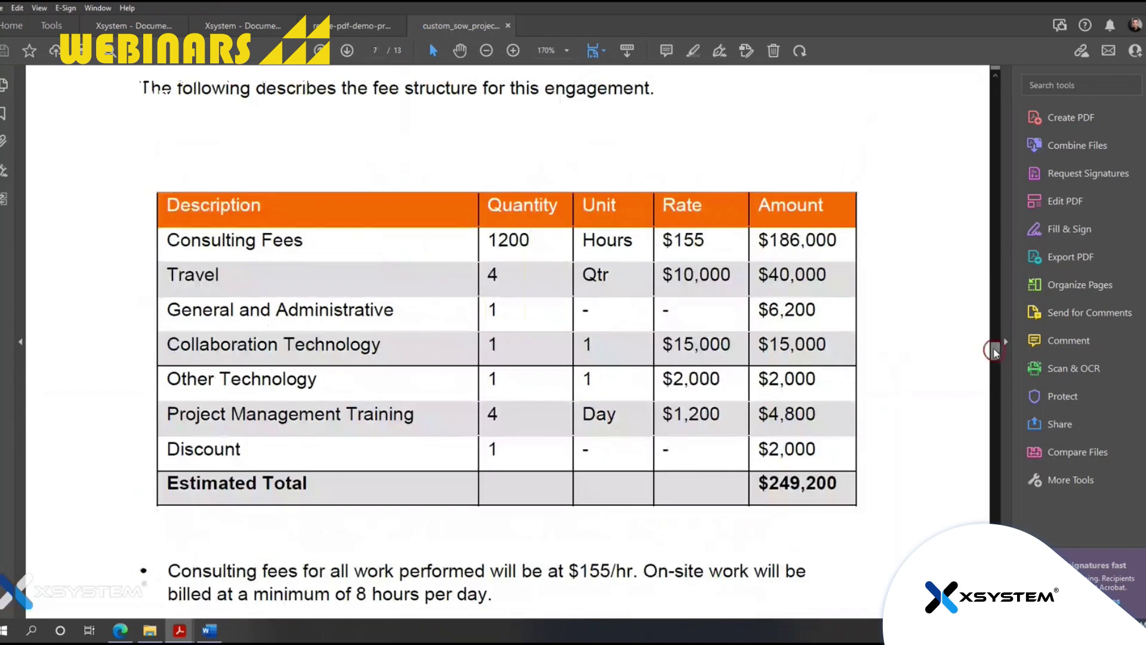
left_click(243, 279)
left_click_drag(173, 206, 848, 478)
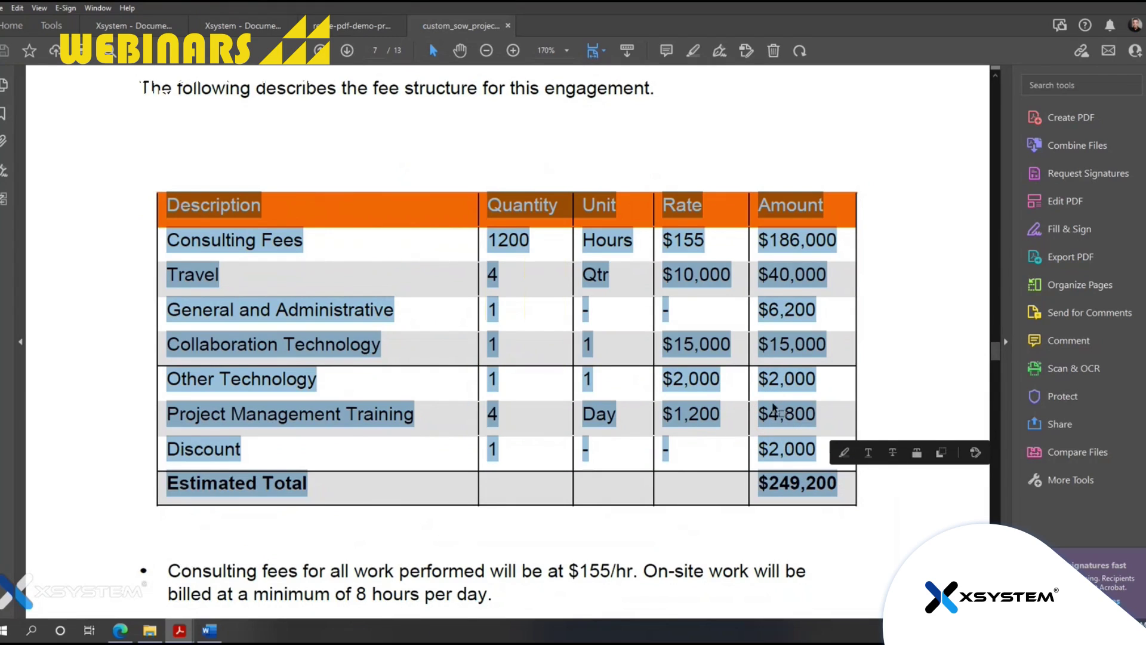
key("ctrl+c")
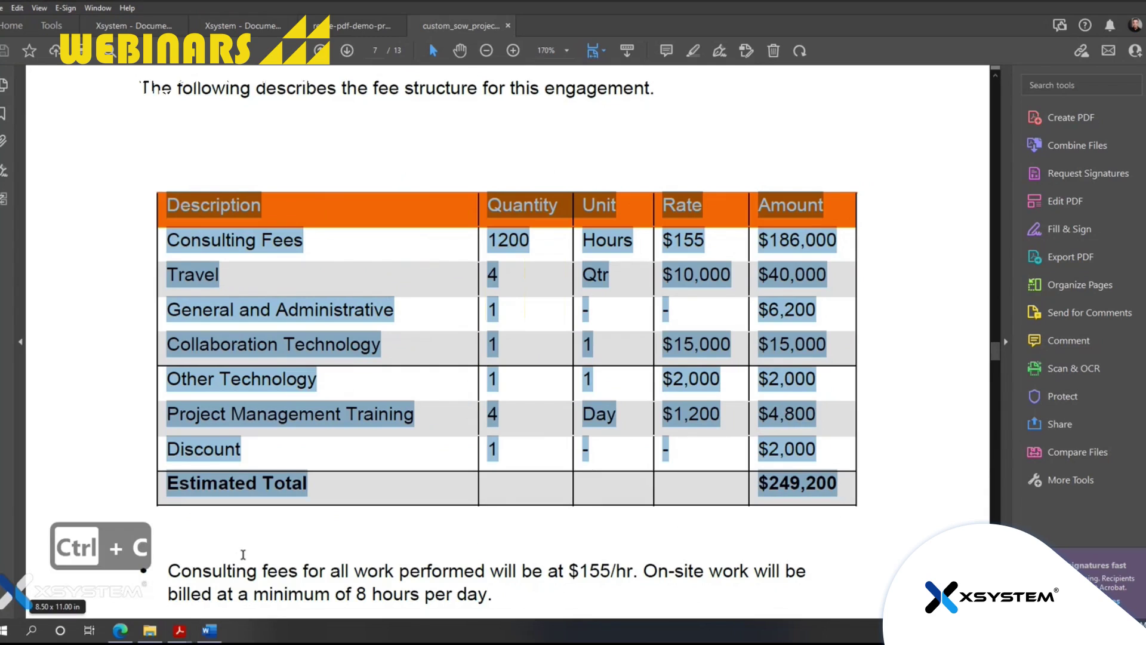
type("exce")
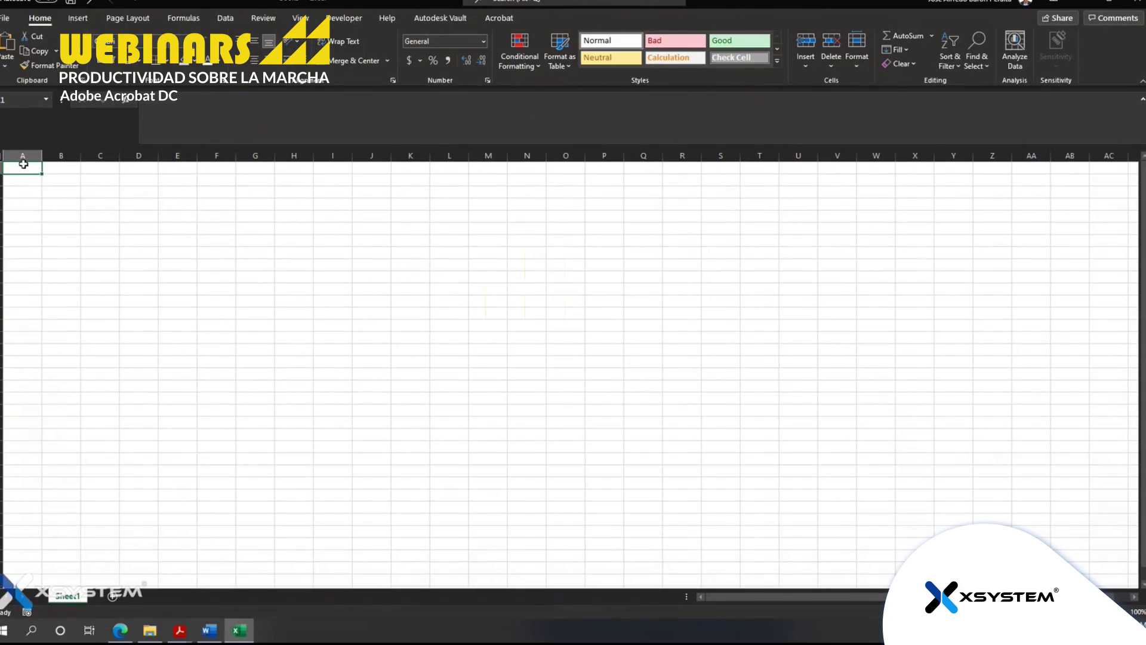
key("ctrl+v")
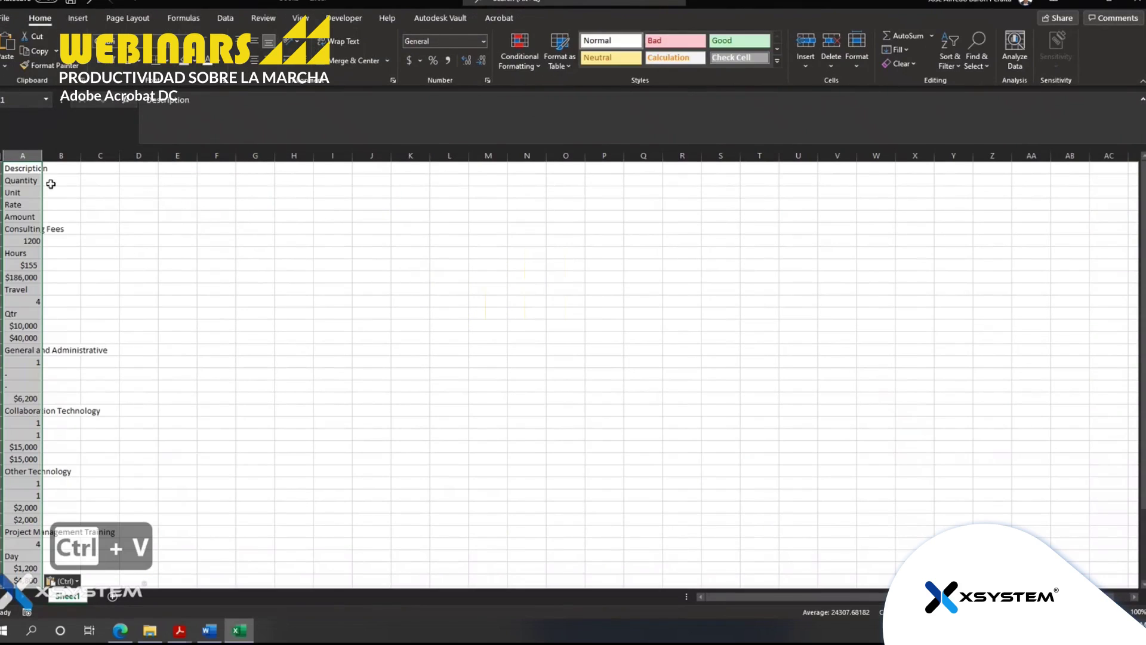
Undo the plain-text paste of the fee table in Excel and switch back to custom_sow_projectmanagement_1.pdf in Acrobat
left_click(52, 333)
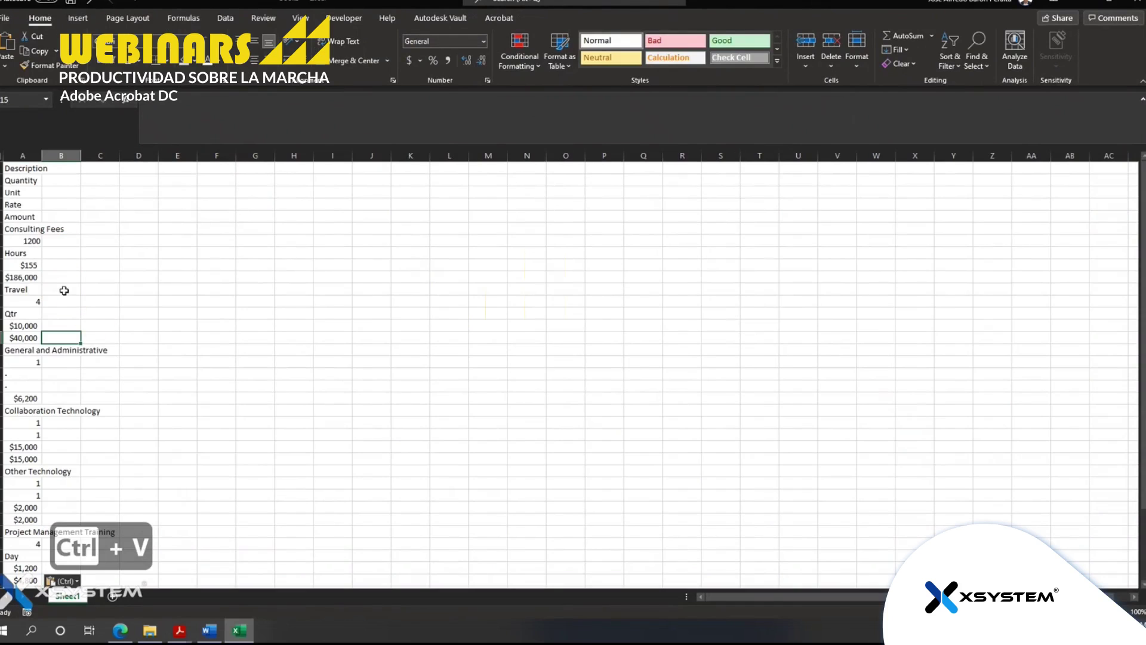
key("ctrl+z")
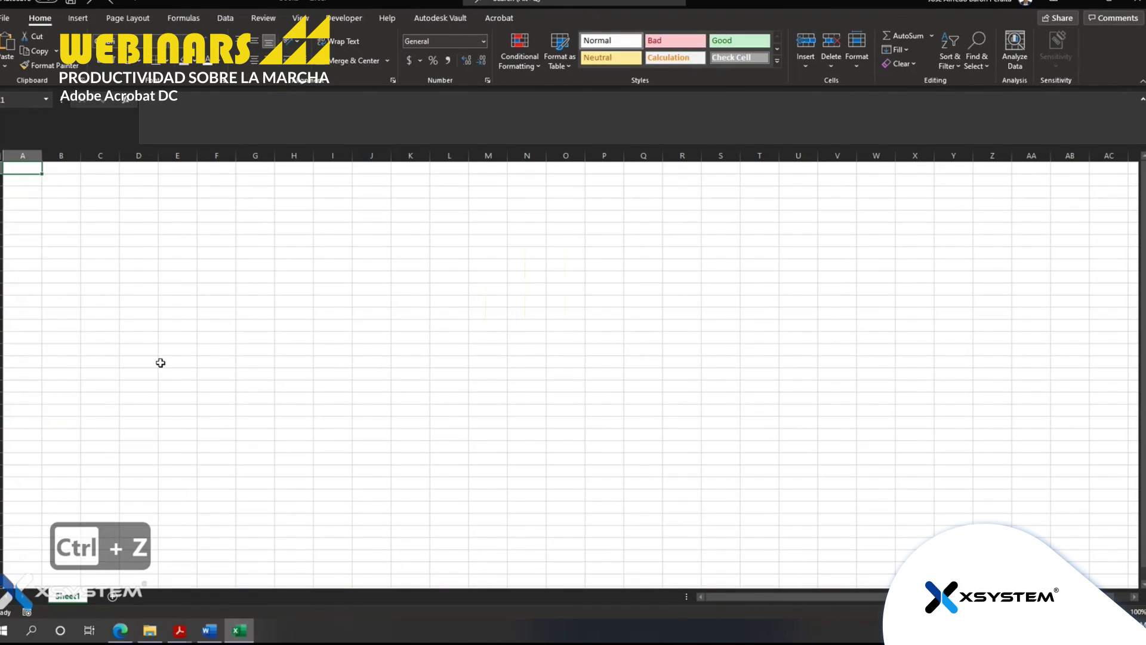
mouse_move(179, 630)
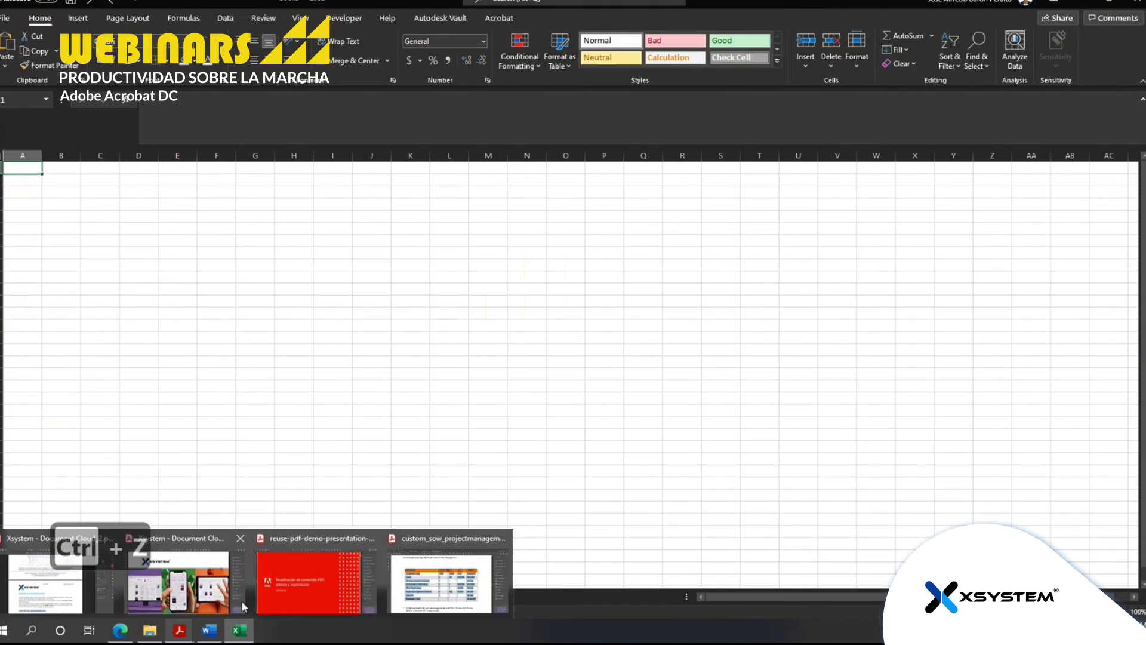
left_click(421, 591)
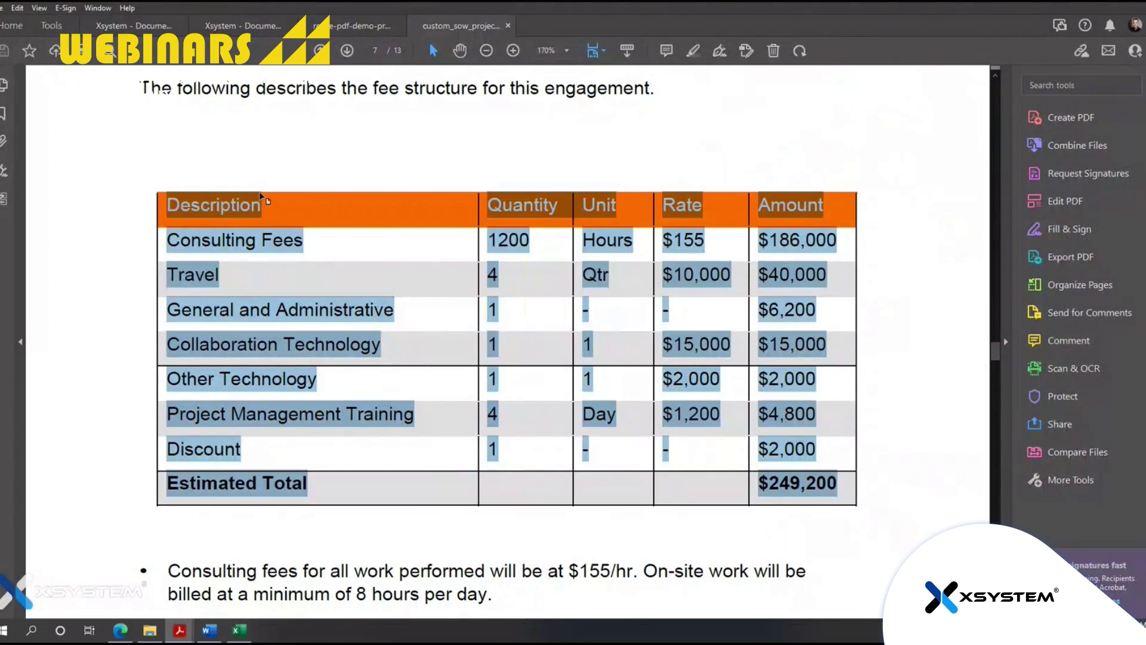
Reselect the whole fee table on page 7, from Description to the Estimated Total amount, and copy it with formatting
left_click(221, 189)
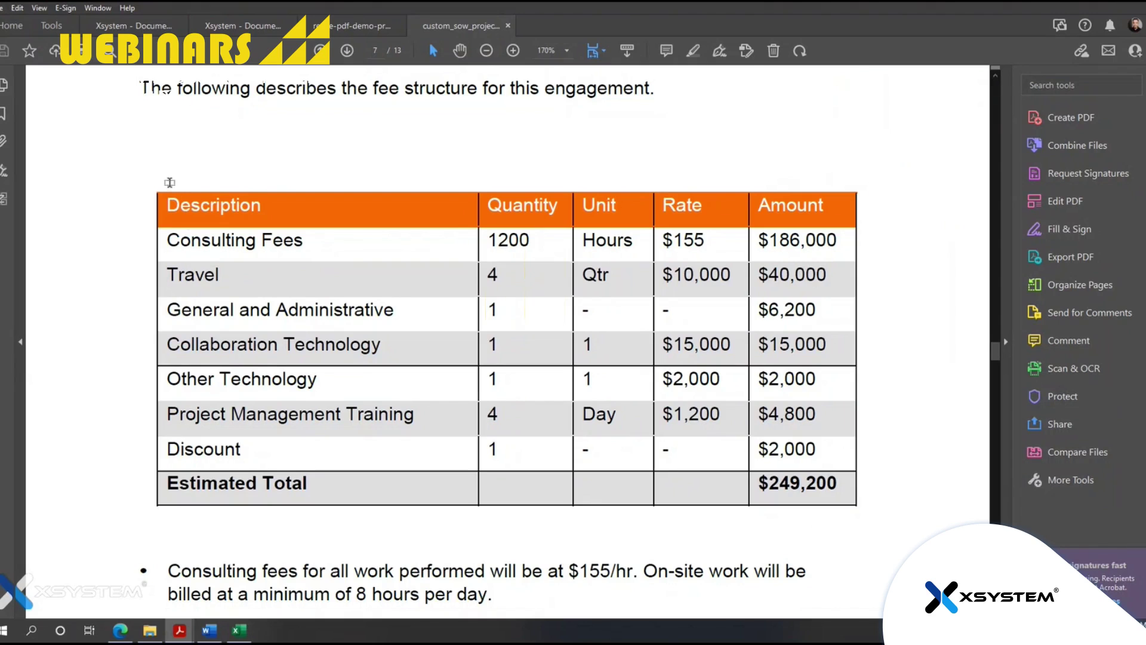
left_click_drag(170, 180, 160, 183)
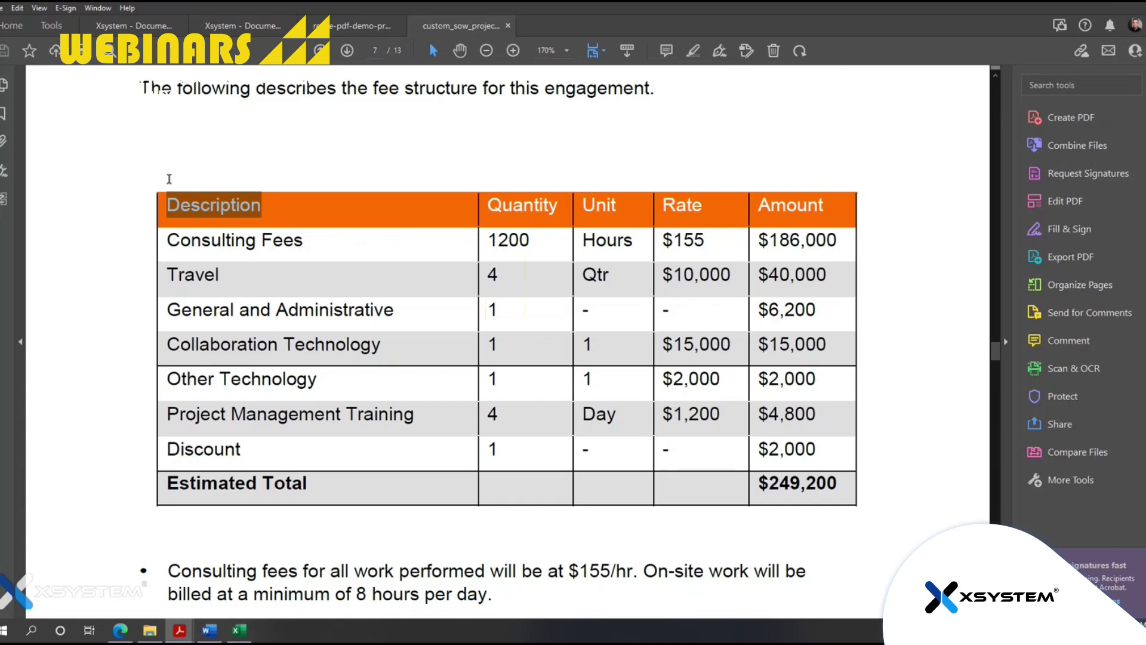
left_click(165, 180)
left_click_drag(167, 181, 840, 499)
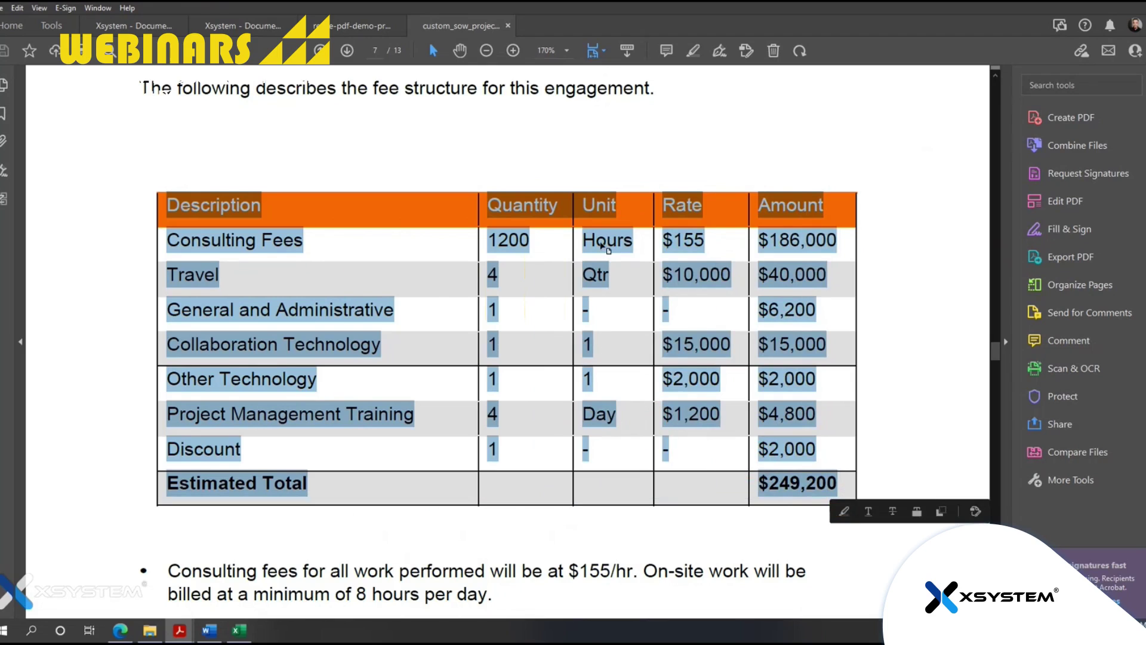
right_click(603, 247)
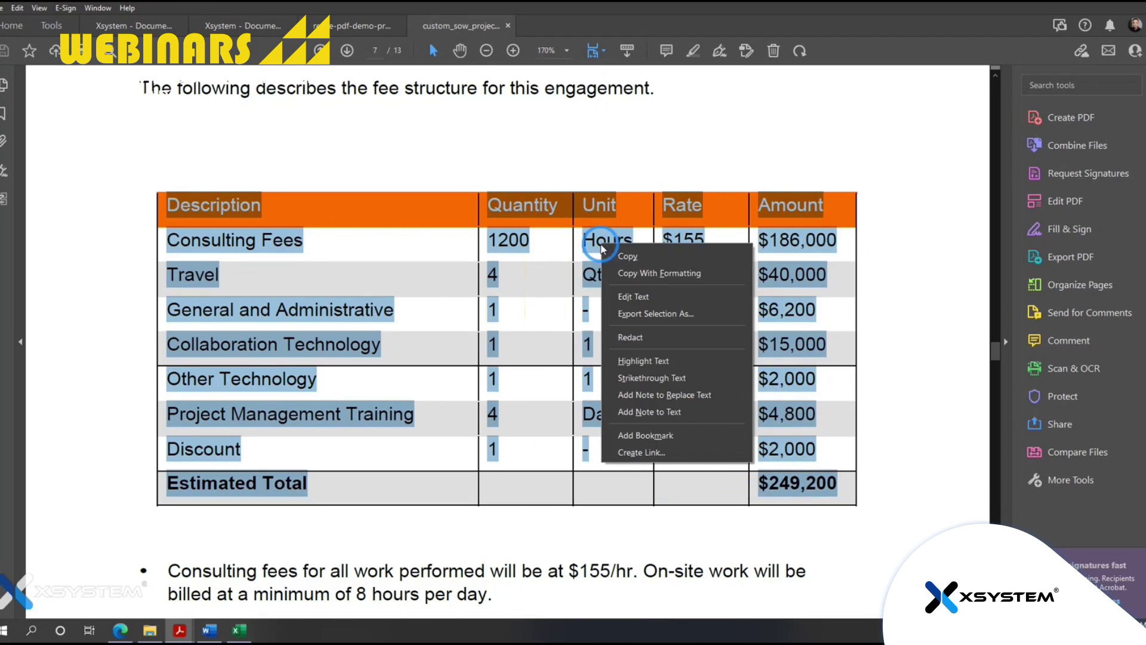
left_click(660, 276)
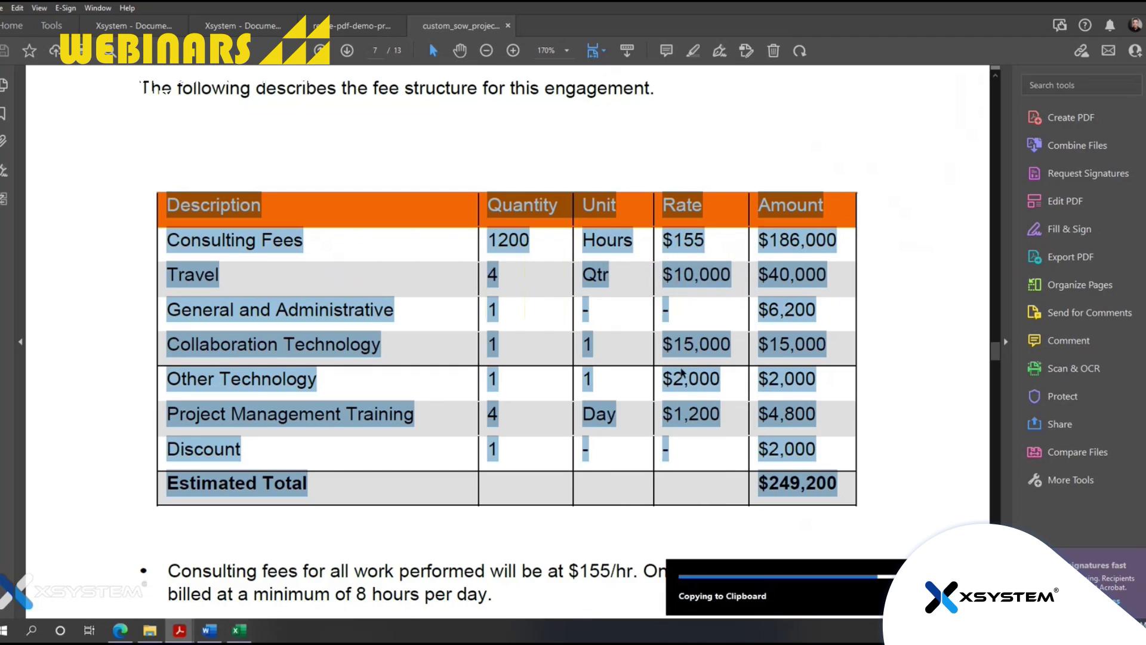
Switch to the blank Excel workbook, paste the formatted fee table into cell A1 and check its Amount and Rate cells
left_click(239, 630)
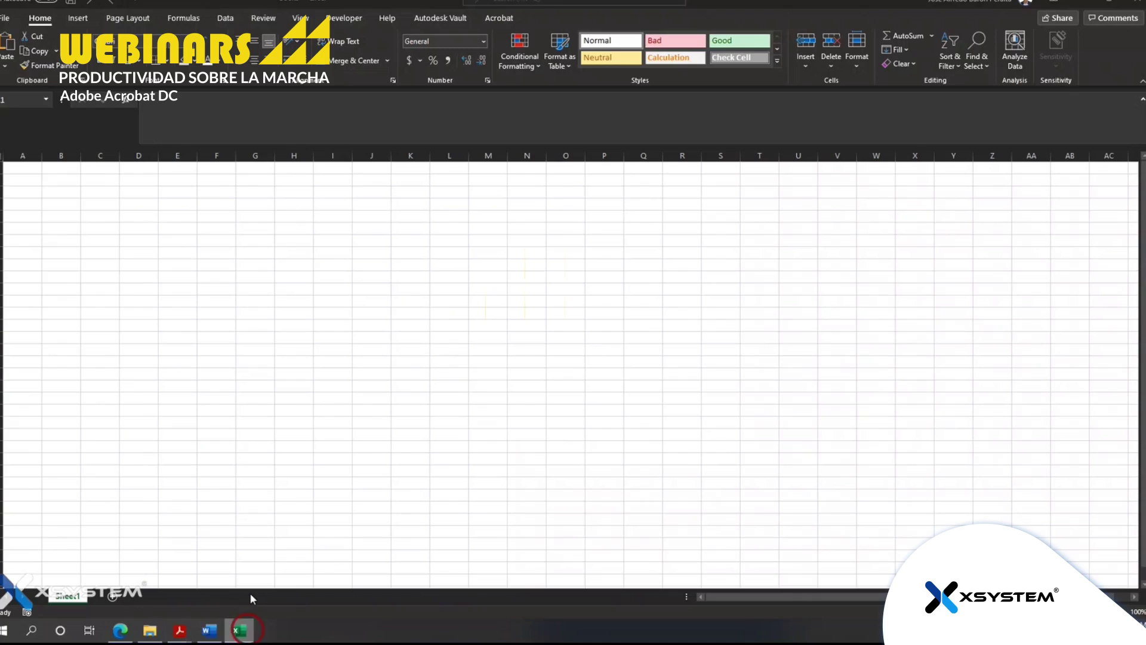
left_click(5, 167)
key("ctrl+v")
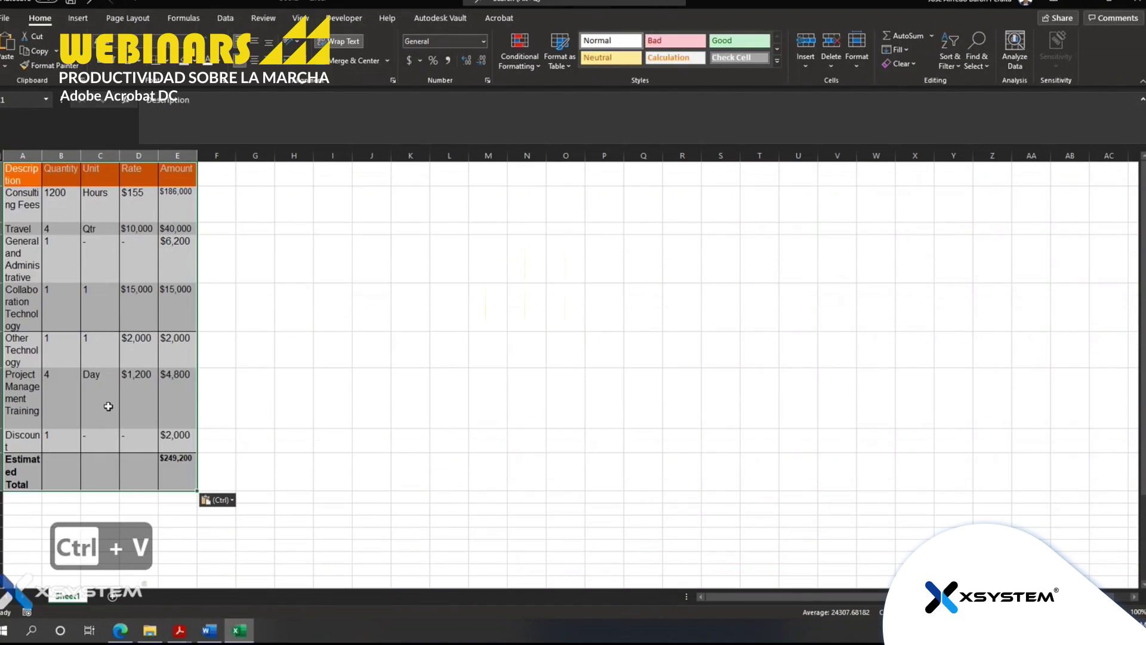
left_click(174, 471)
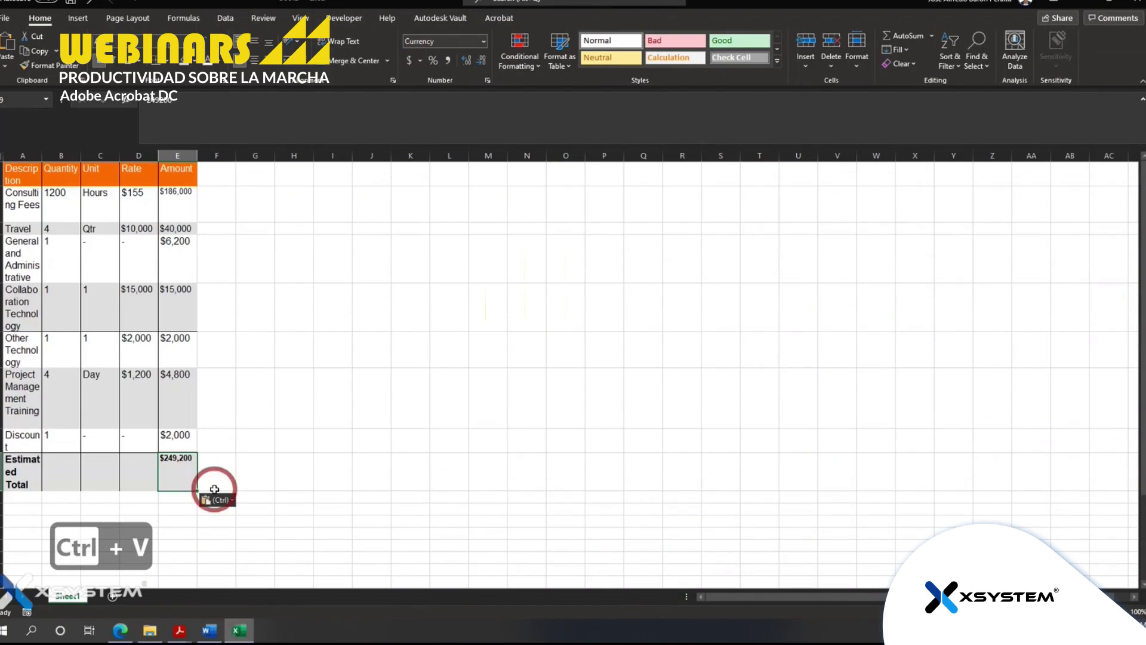
left_click(178, 439)
left_click(184, 394)
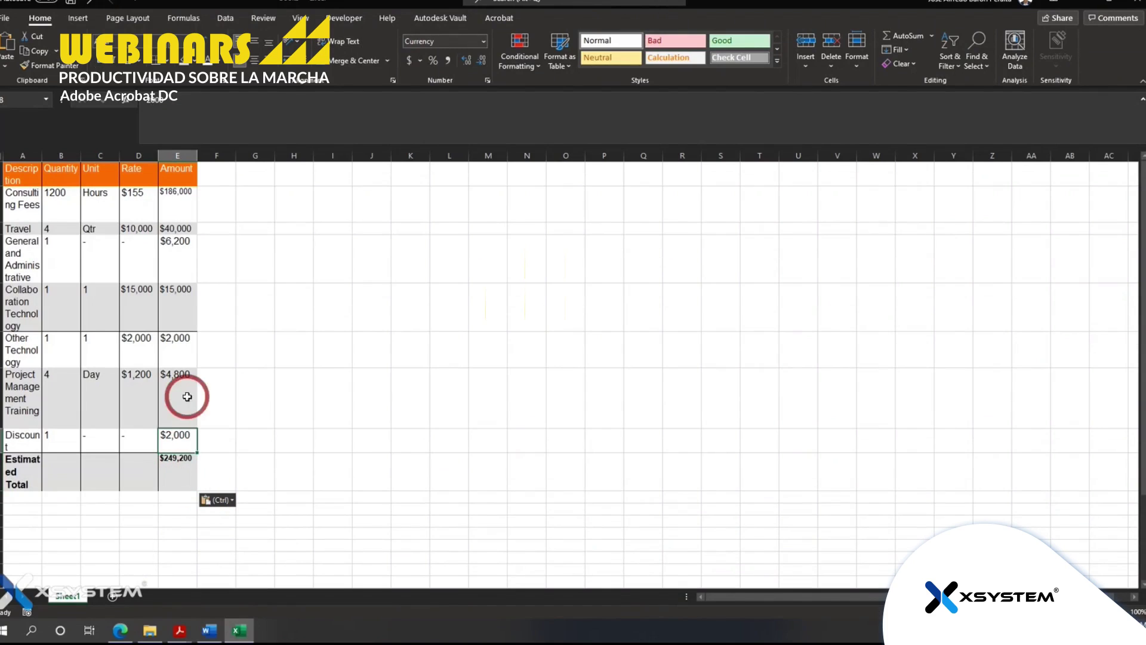
left_click(187, 343)
left_click(139, 349)
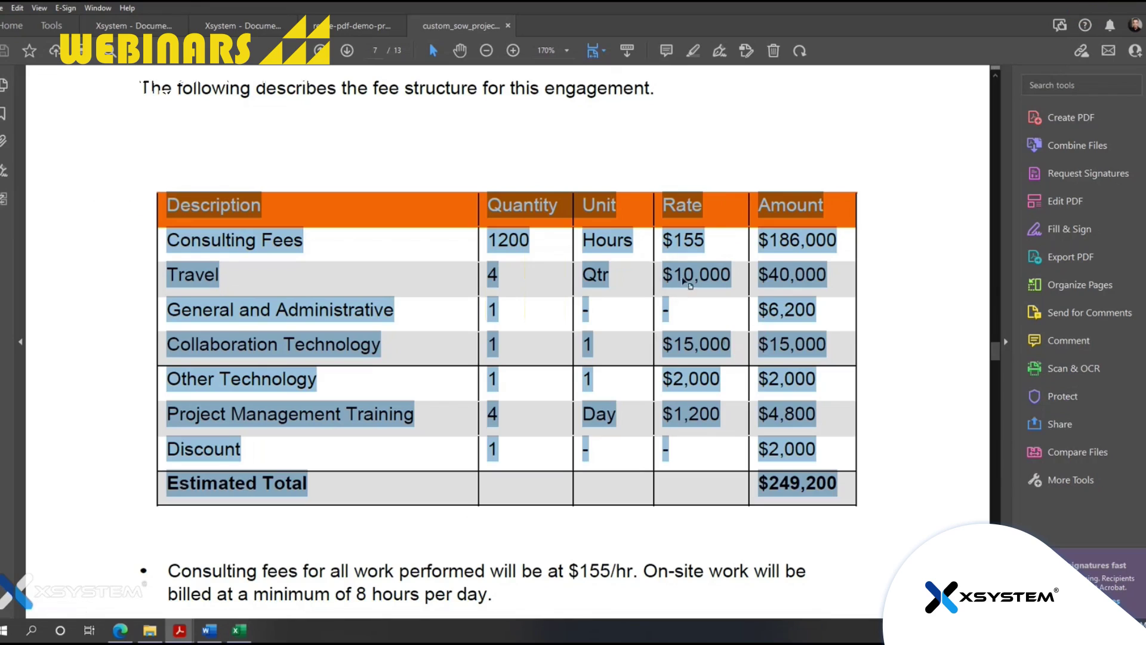
Export the selected fee table from the PDF as the Excel workbook Untitled.xlsx in the 2_creacion folder and allow it to open
right_click(688, 285)
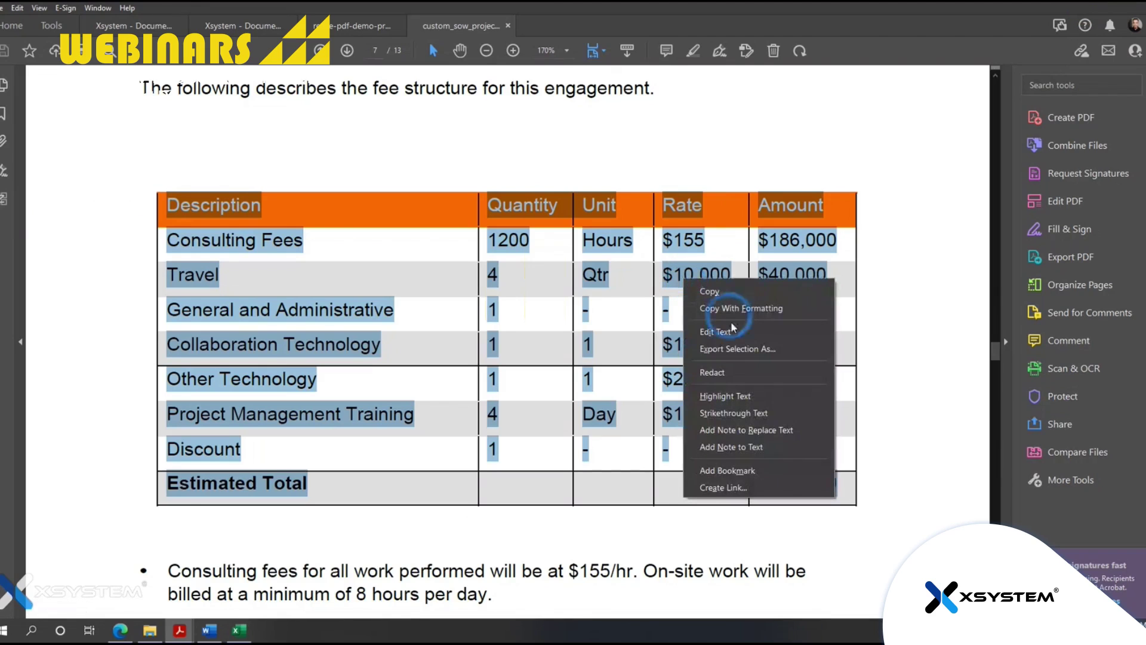
left_click(747, 351)
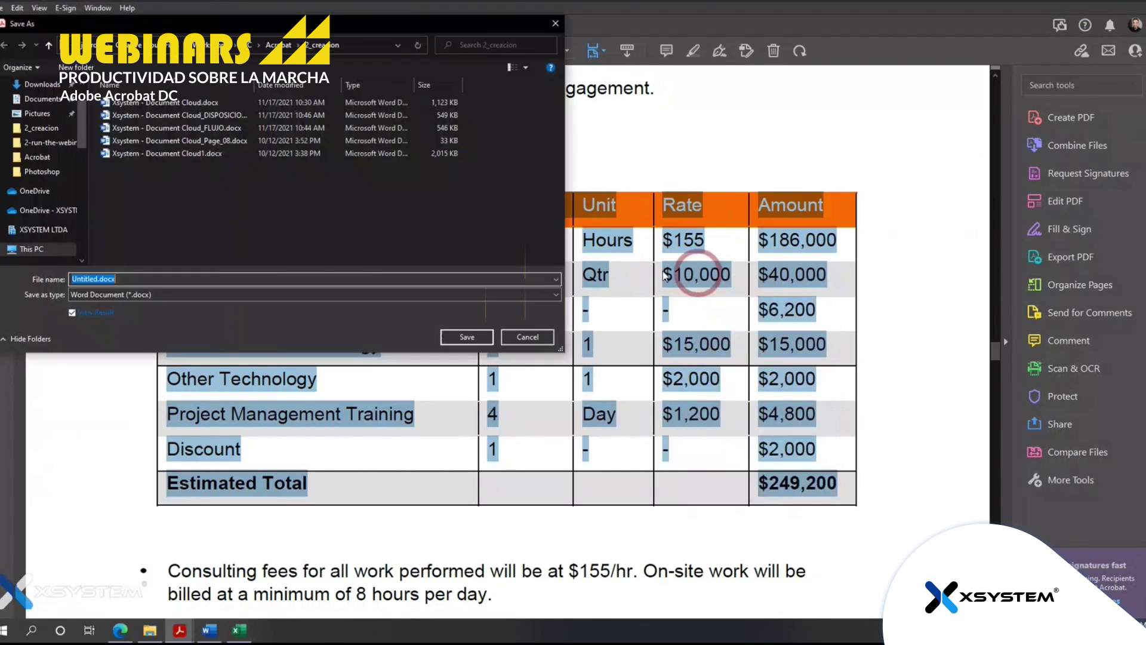
left_click(220, 296)
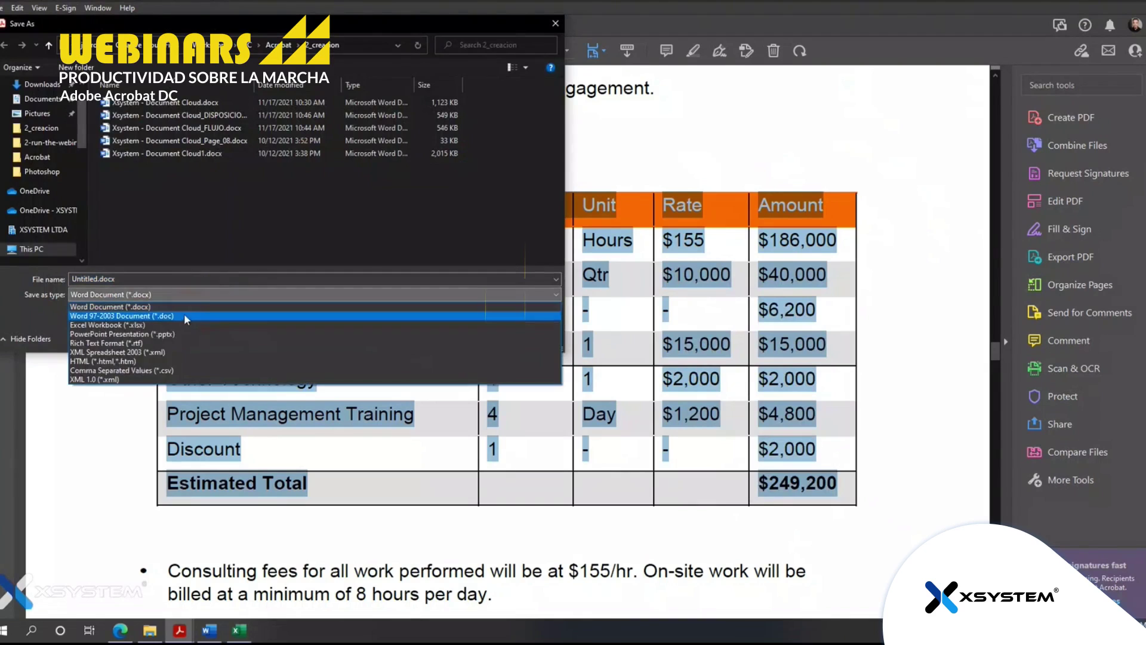
left_click(169, 326)
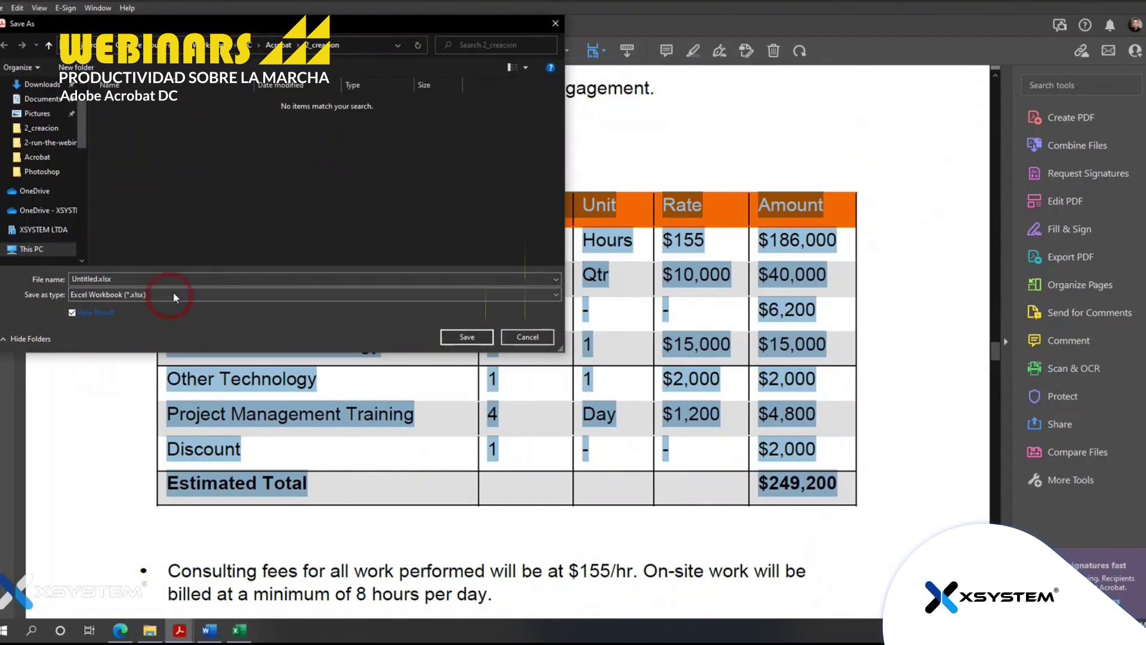
left_click(458, 335)
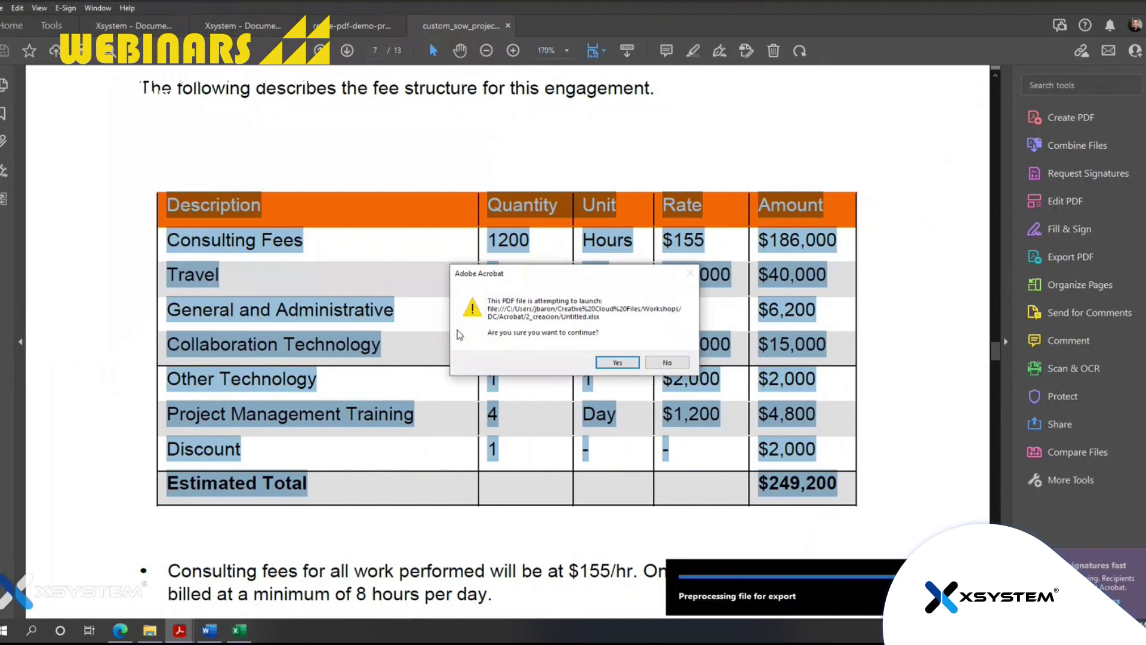
left_click(617, 362)
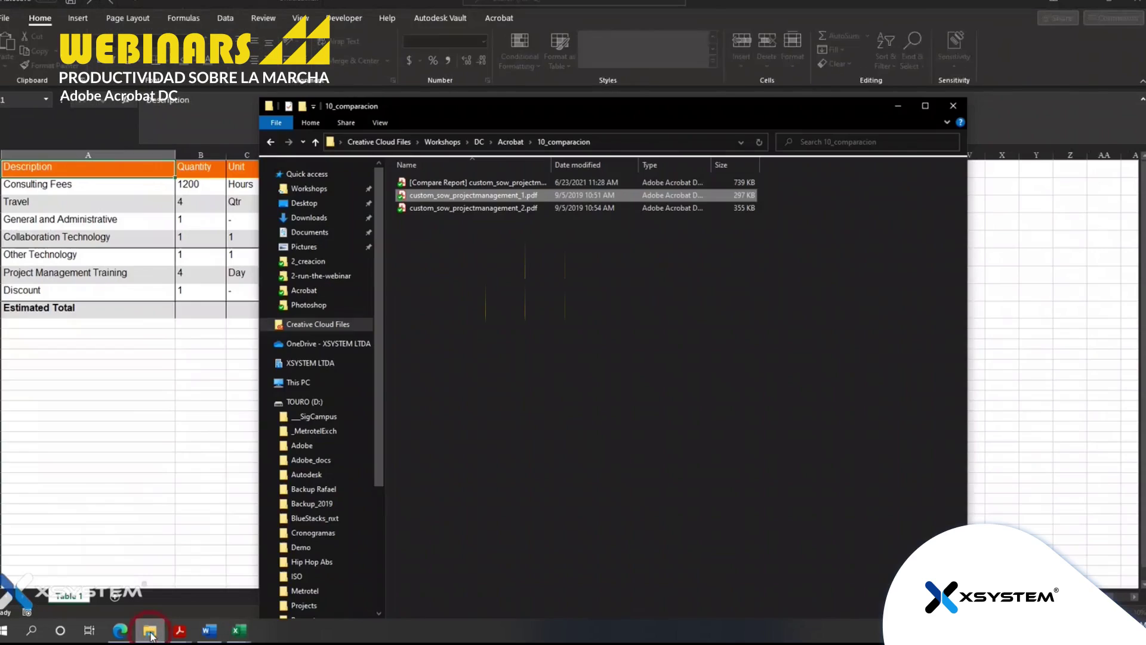
Examine the exported fee table in Untitled.xlsx, compare it with the pasted version and return to the PDF in Acrobat
left_click(151, 634)
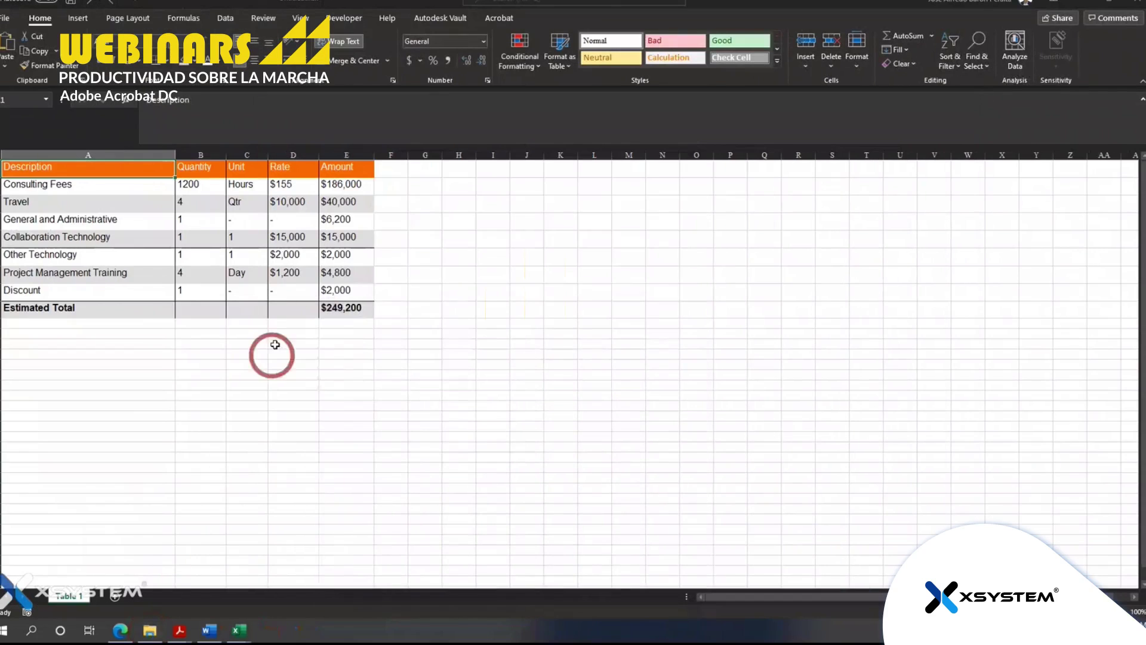
left_click(261, 309)
left_click_drag(23, 165, 361, 323)
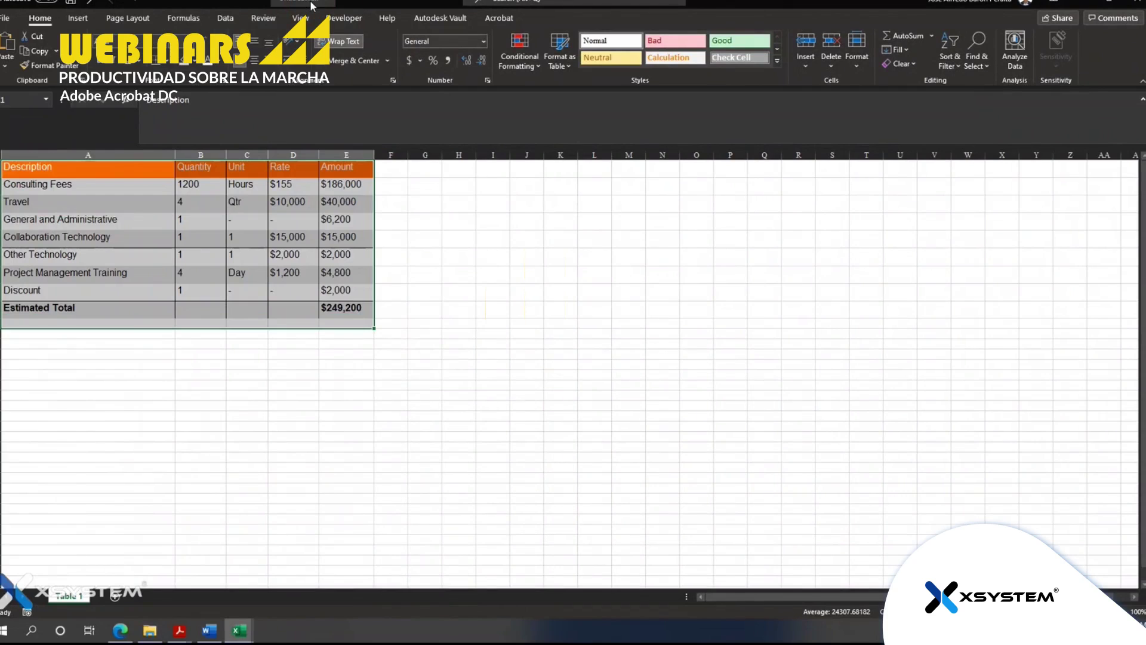
left_click(514, 342)
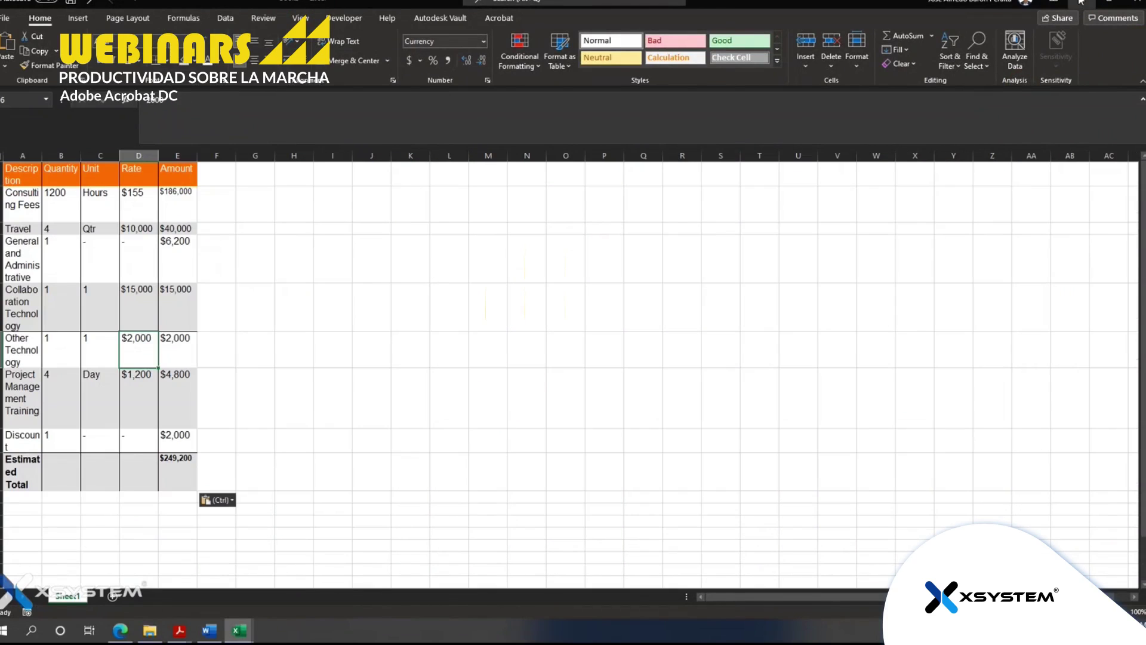
left_click(1082, 3)
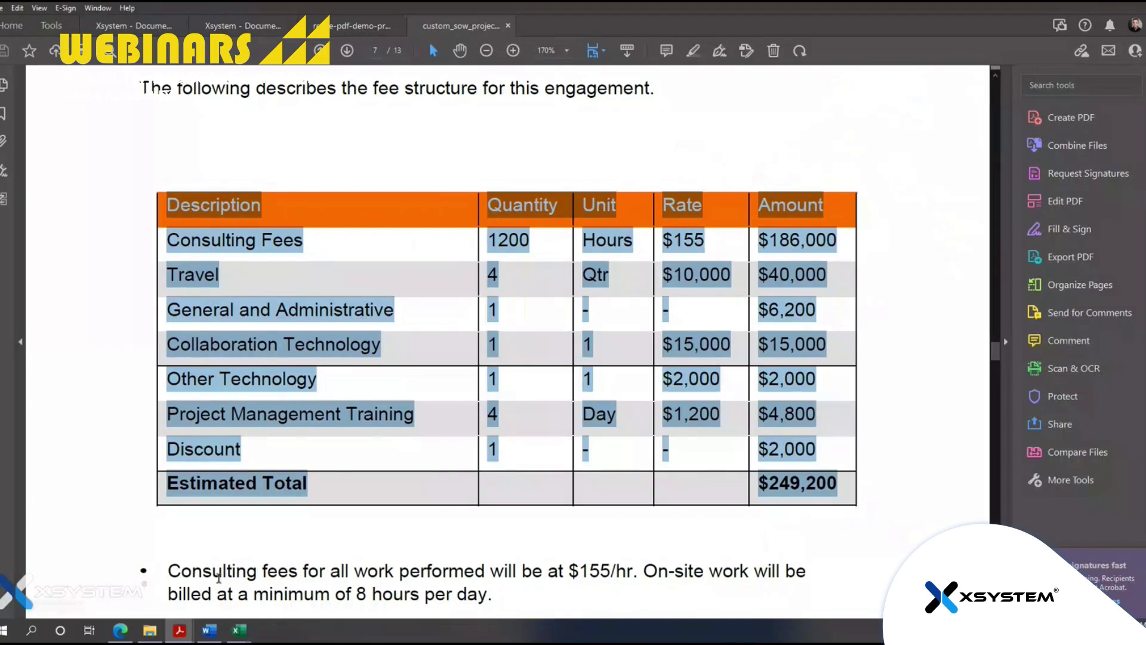
Switch to the Adobe Spark presentation in the browser and advance to the RESUMEN section
left_click(121, 632)
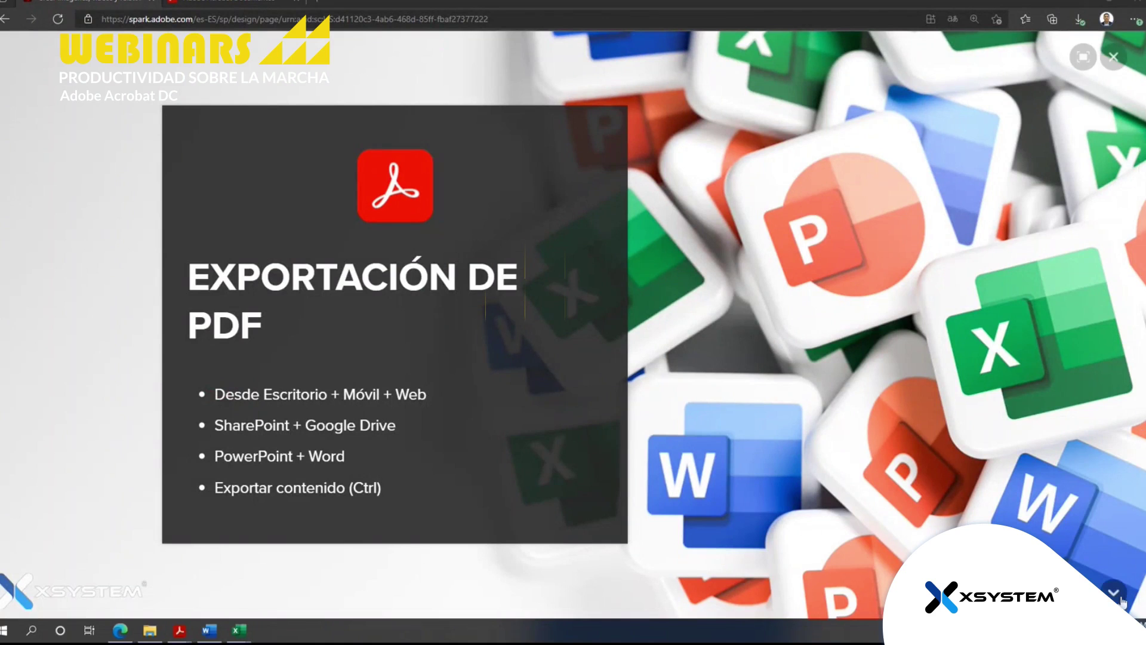
left_click(1114, 593)
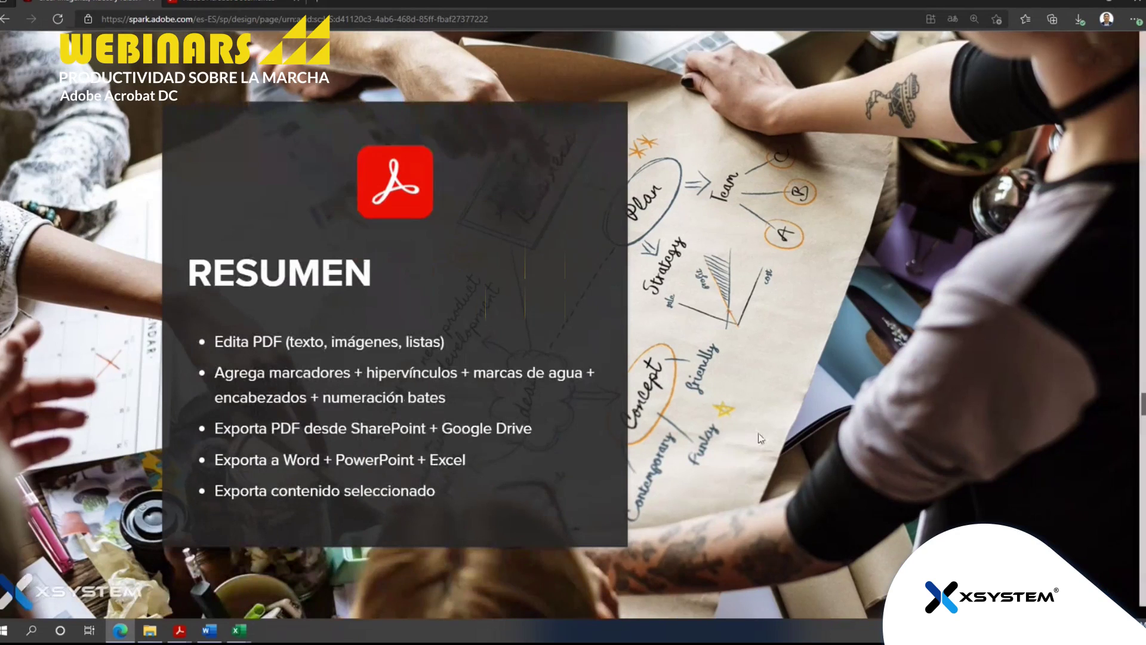